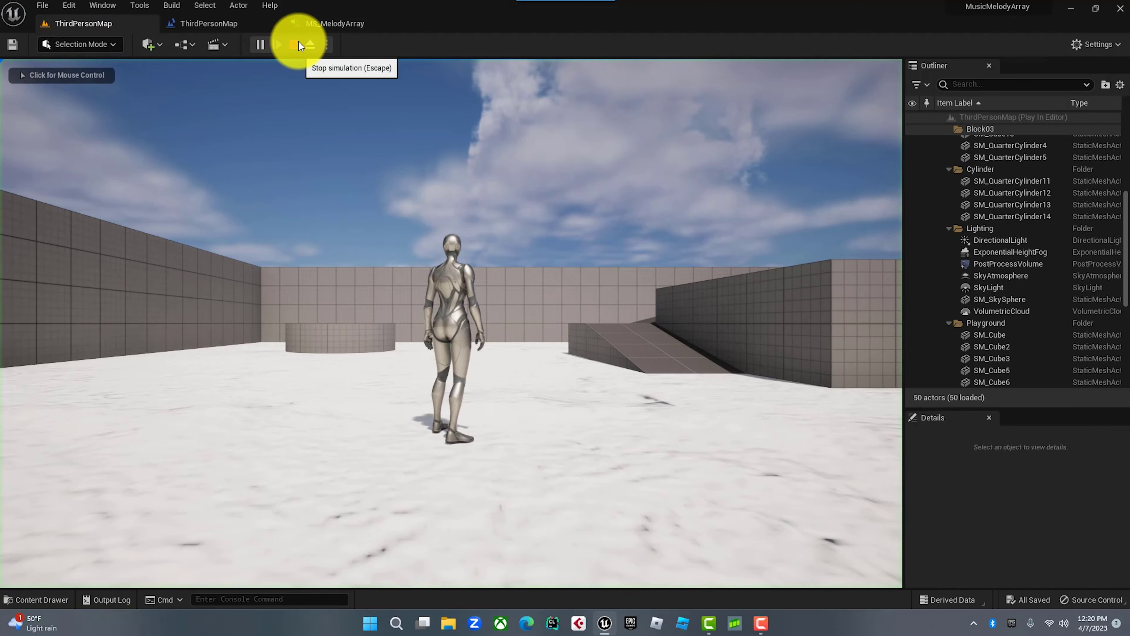
pyautogui.click(295, 43)
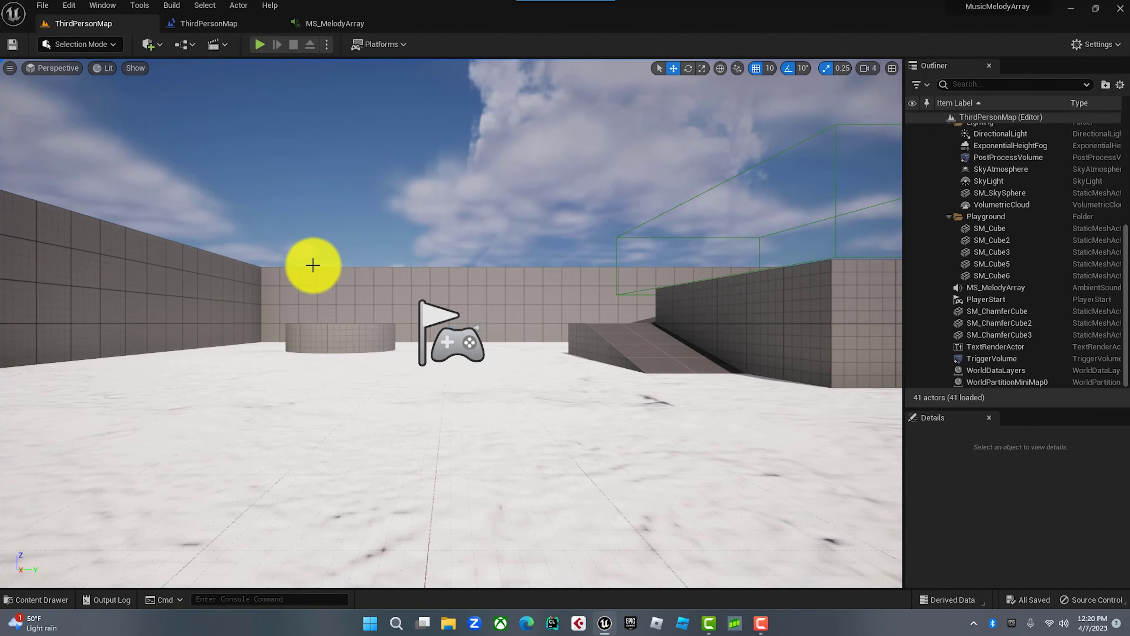
pyautogui.click(258, 45)
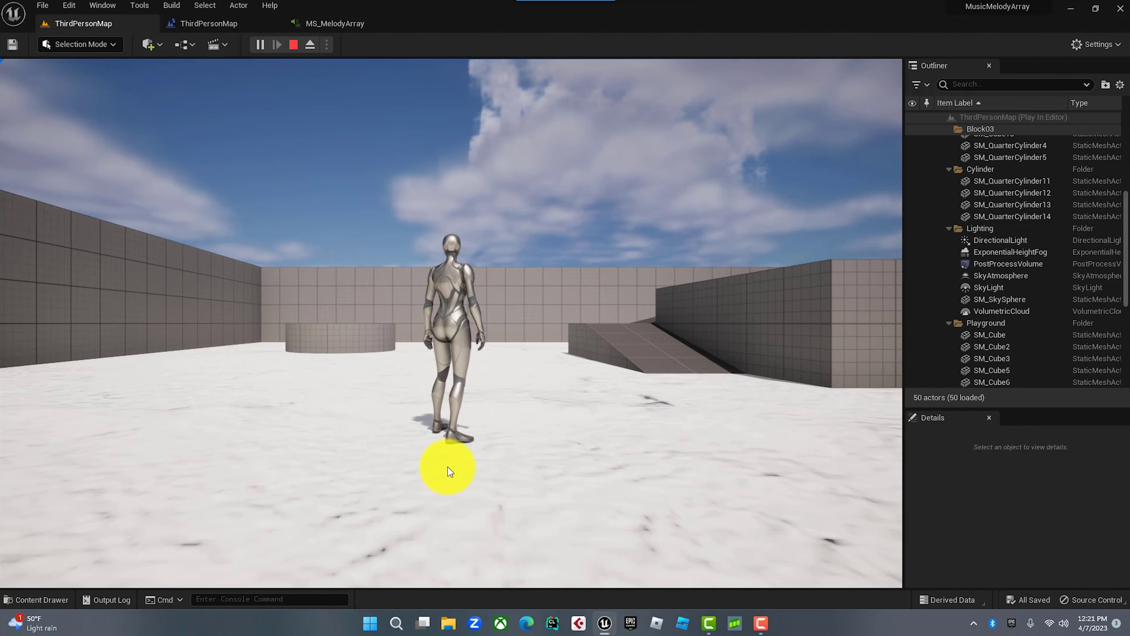
pyautogui.click(447, 468)
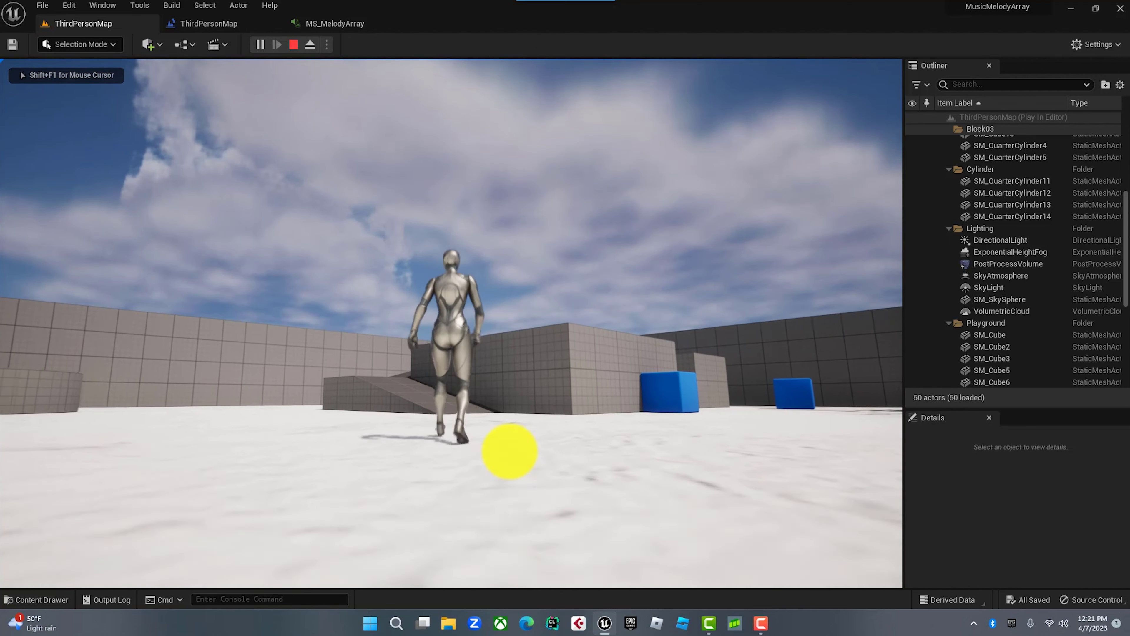
pyautogui.press('w')
pyautogui.press('w')
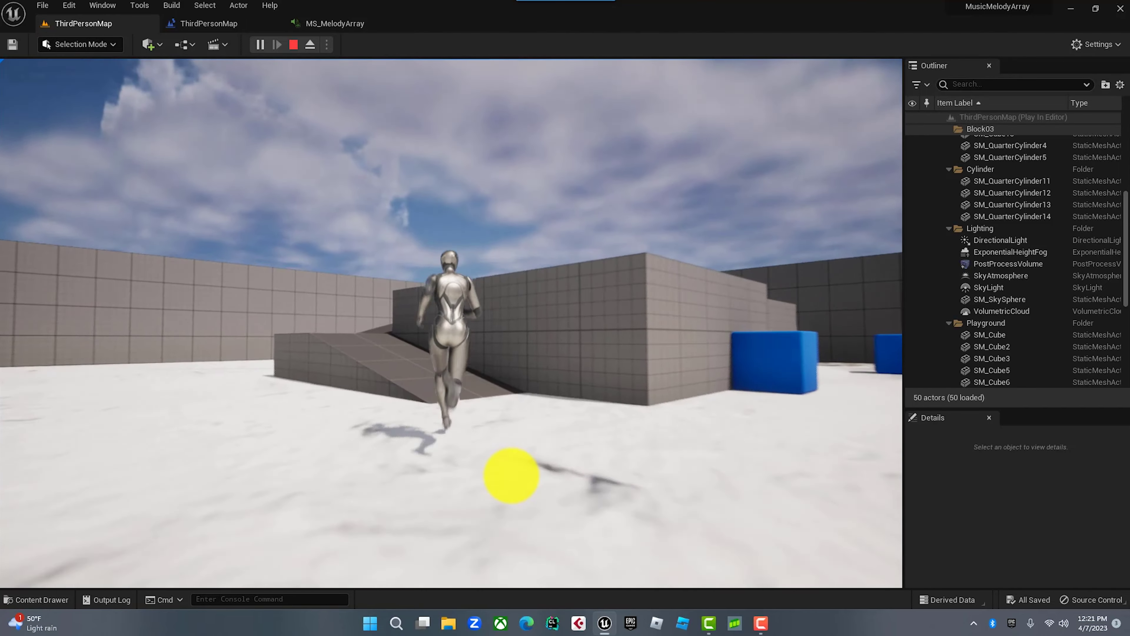
pyautogui.press('w')
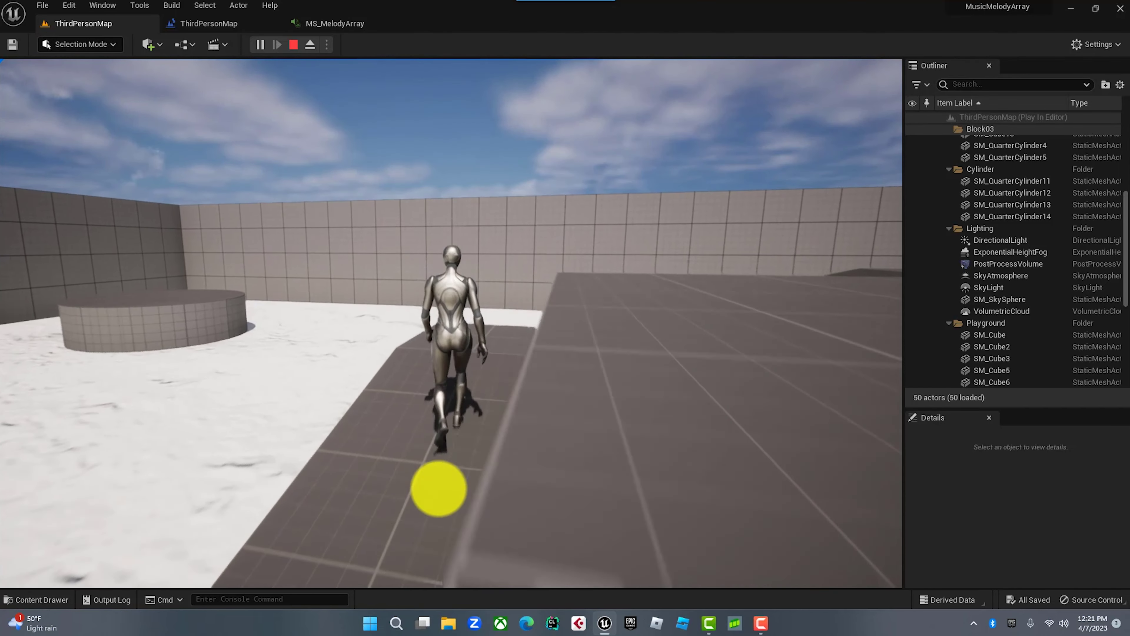
pyautogui.press('w')
pyautogui.press('w')
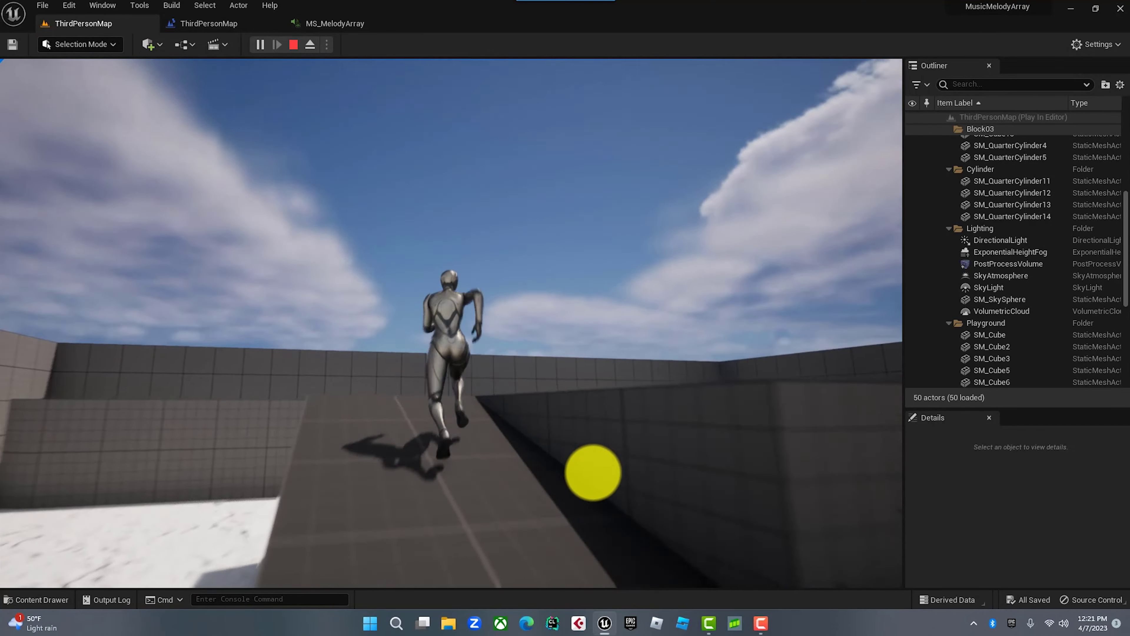
pyautogui.press('w')
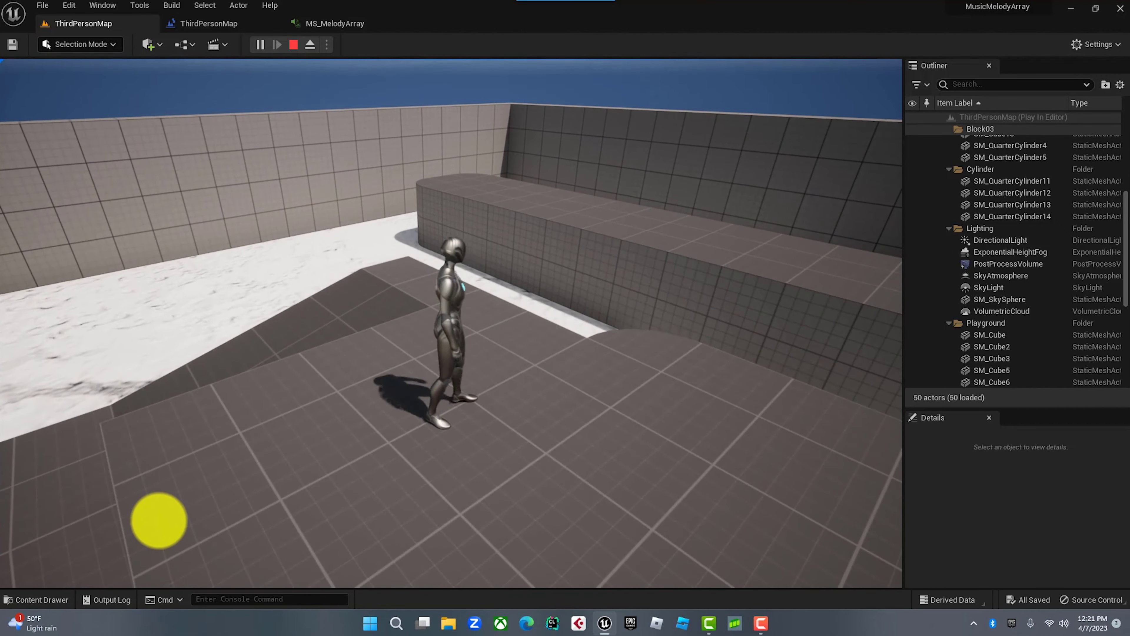
pyautogui.moveTo(160, 507); pyautogui.dragTo(126, 493)
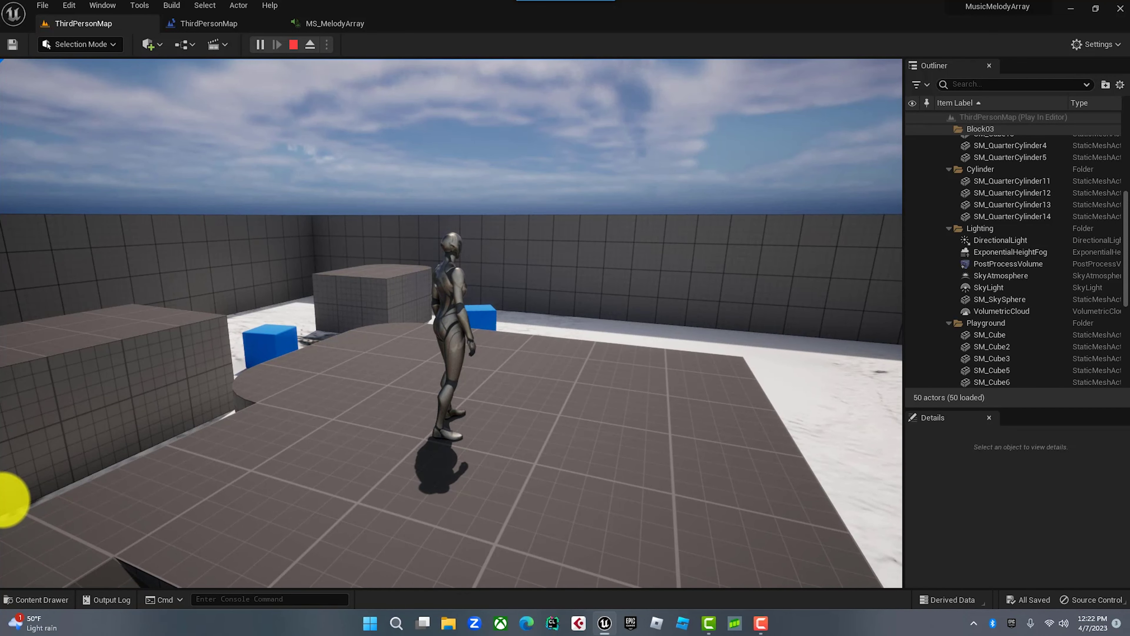
# - End the play session, check the Music folder's new-asset menu, and return to the MS_MelodyArray graph
pyautogui.press('Escape')
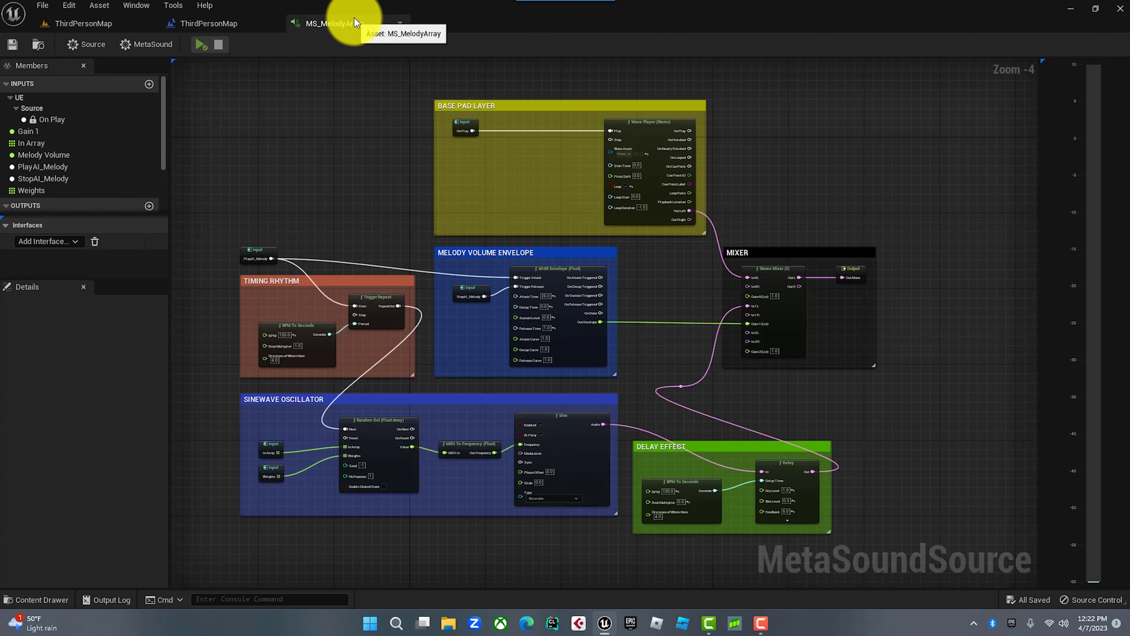
pyautogui.click(38, 599)
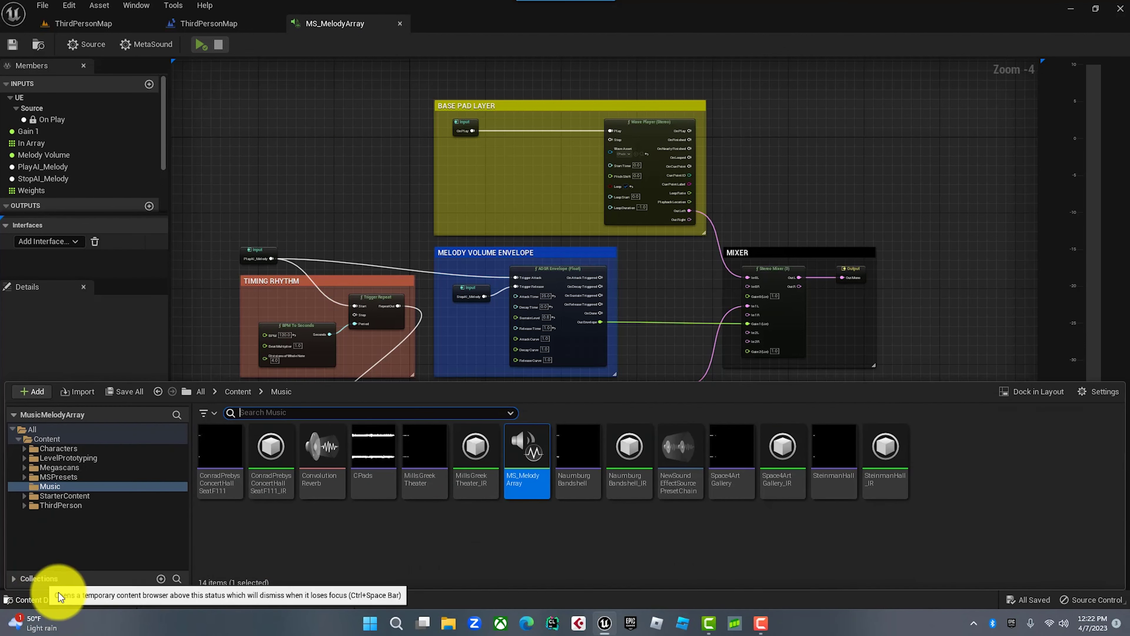
pyautogui.rightClick(537, 529)
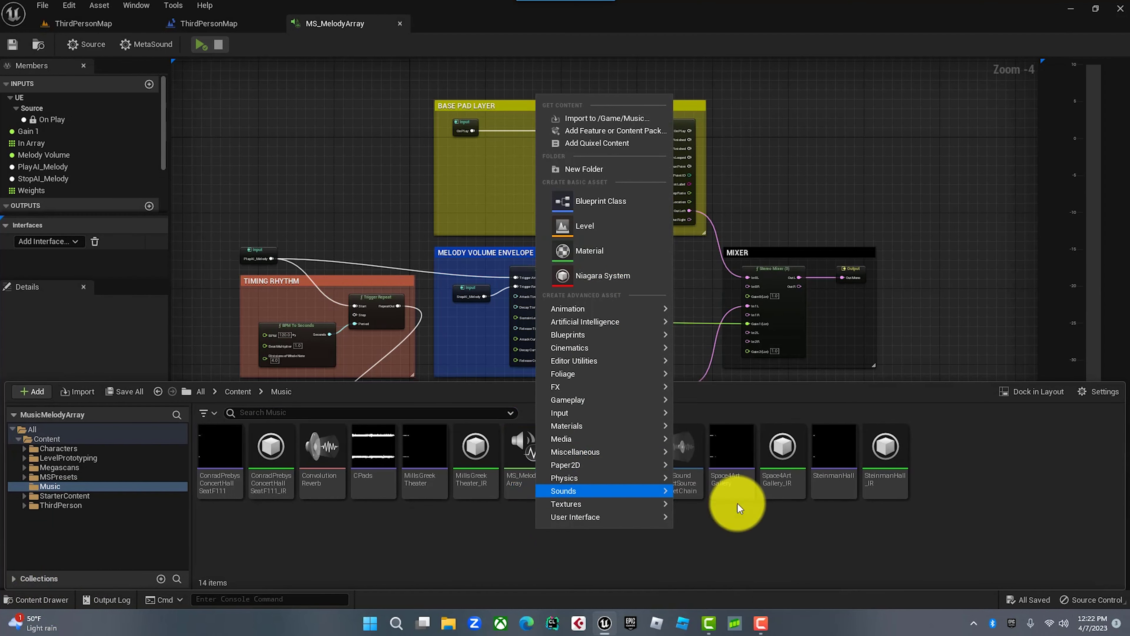
pyautogui.moveTo(623, 503)
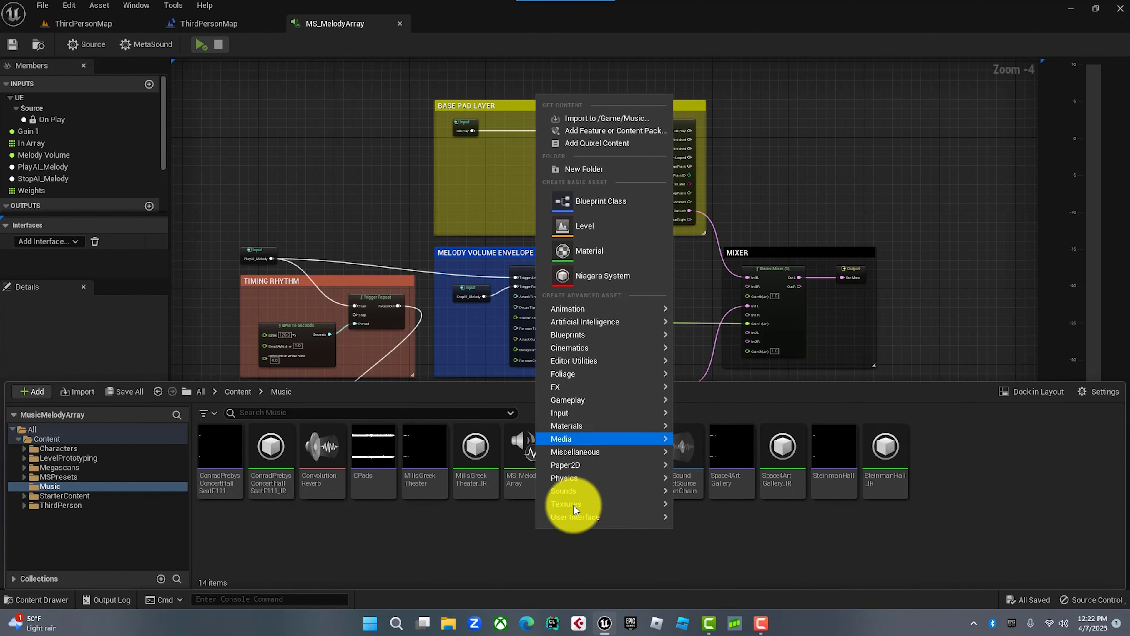
pyautogui.click(483, 551)
pyautogui.moveTo(525, 487)
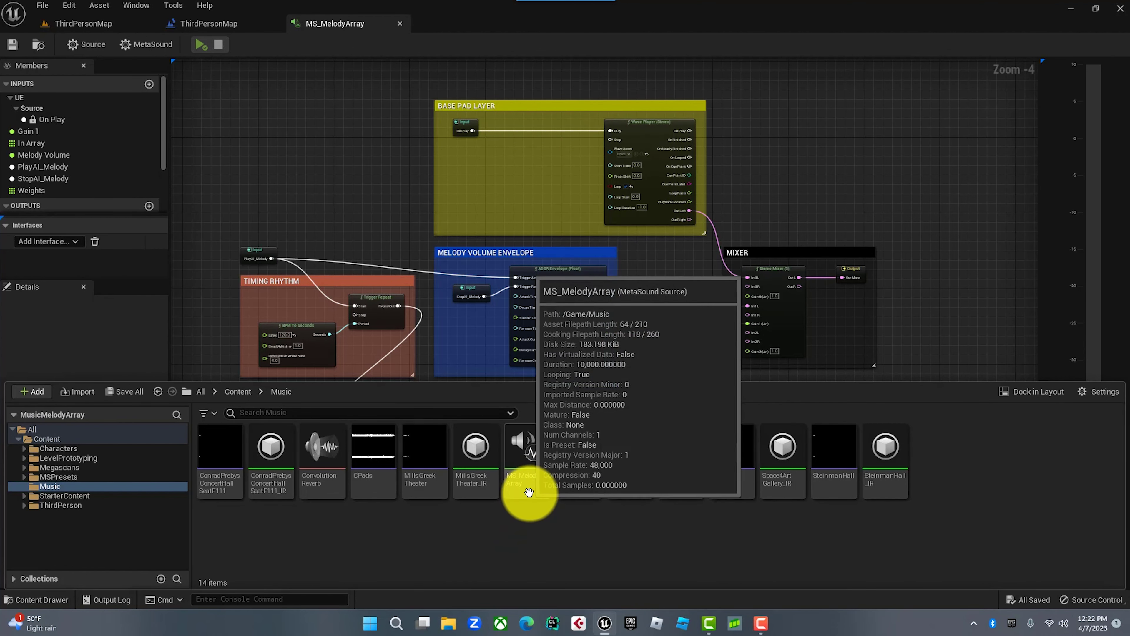
pyautogui.moveTo(573, 498)
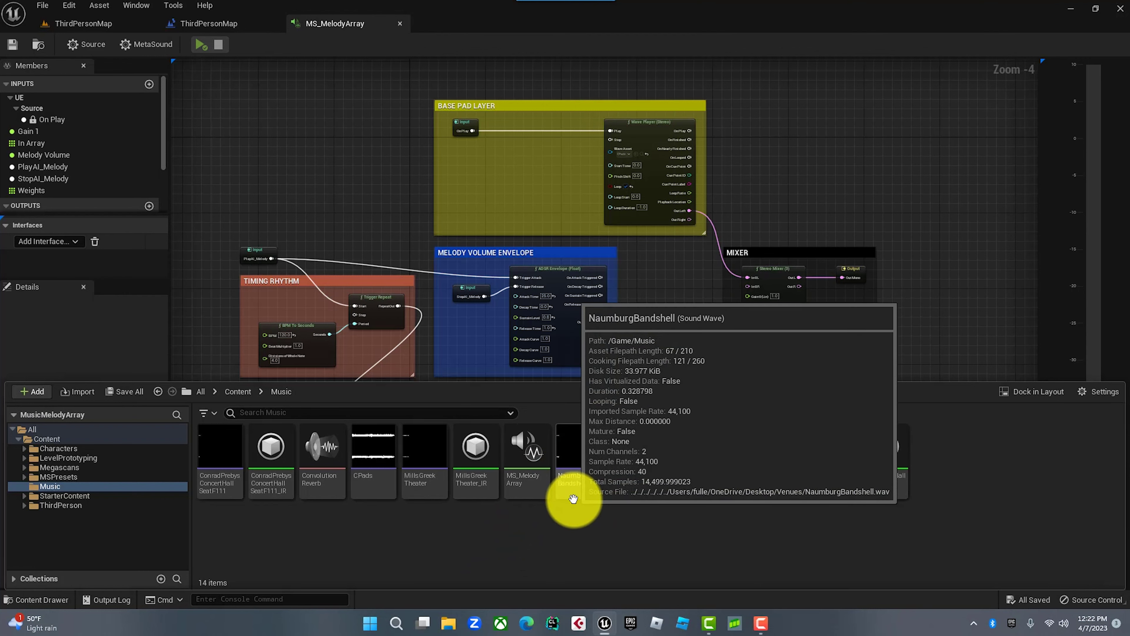
pyautogui.click(65, 606)
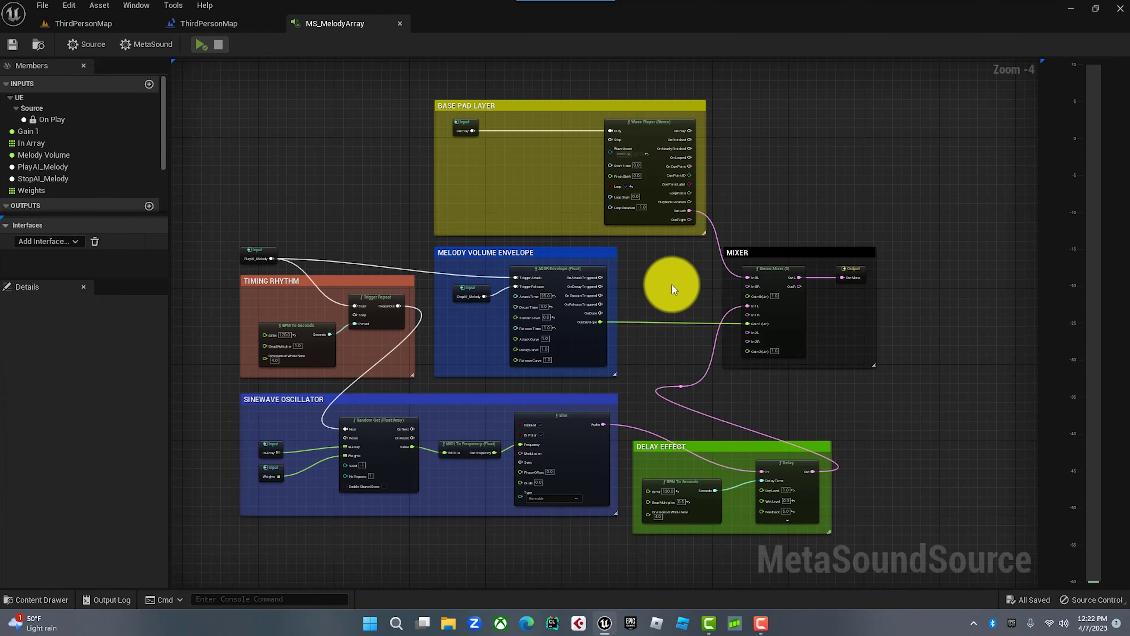
pyautogui.scroll(-1, 673, 286)
pyautogui.scroll(2, 673, 286)
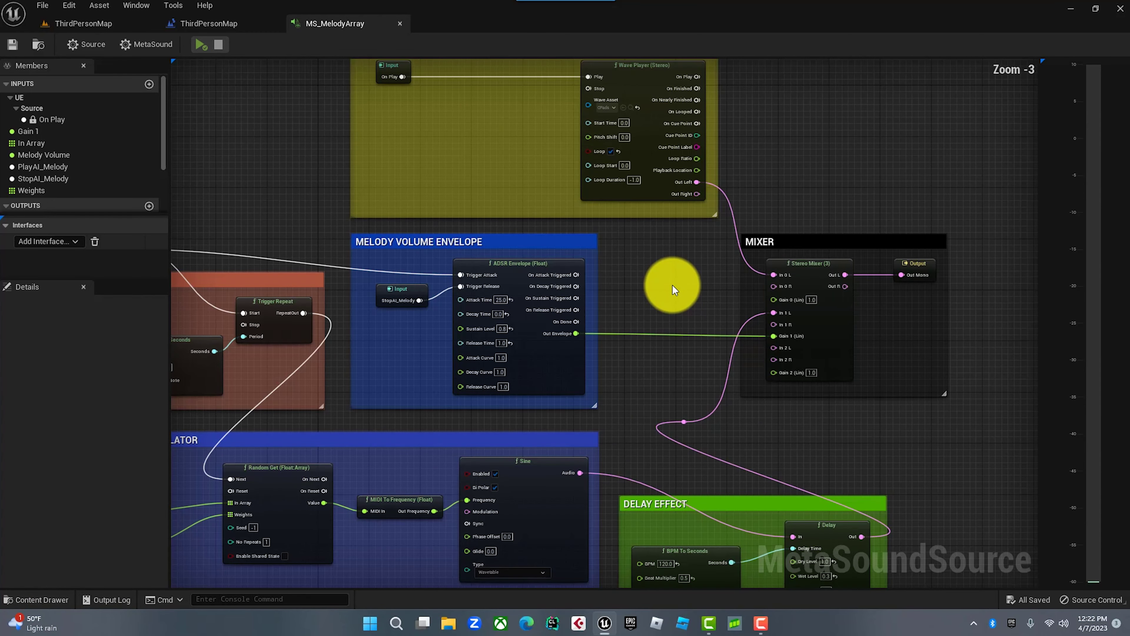
pyautogui.scroll(1, 673, 286)
pyautogui.moveTo(683, 266); pyautogui.dragTo(711, 518, button='right')
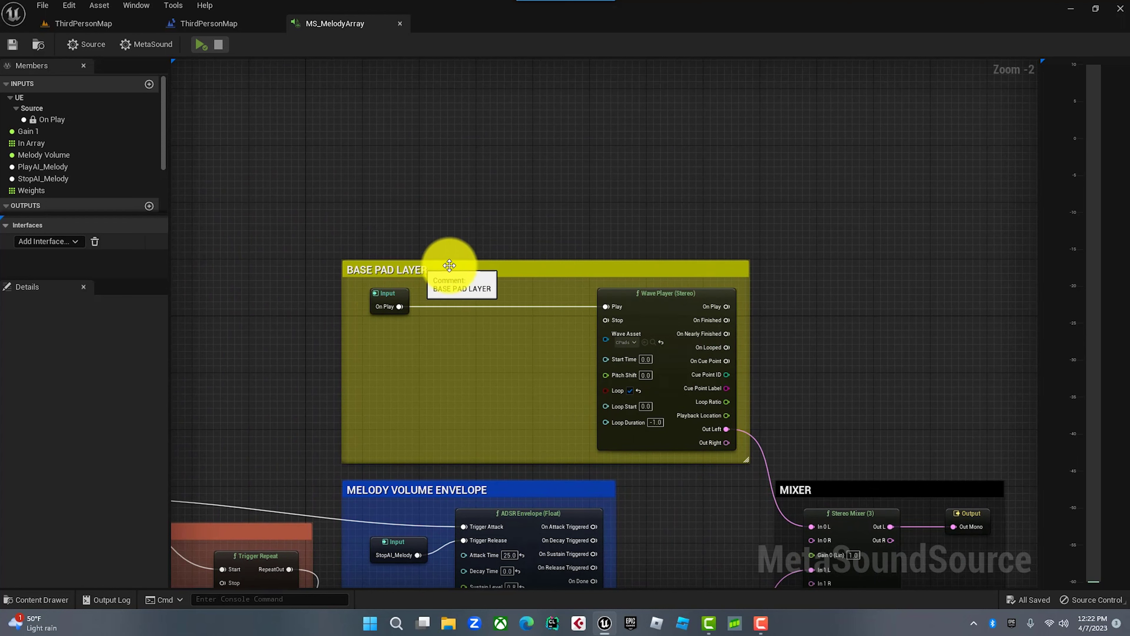
pyautogui.click(632, 343)
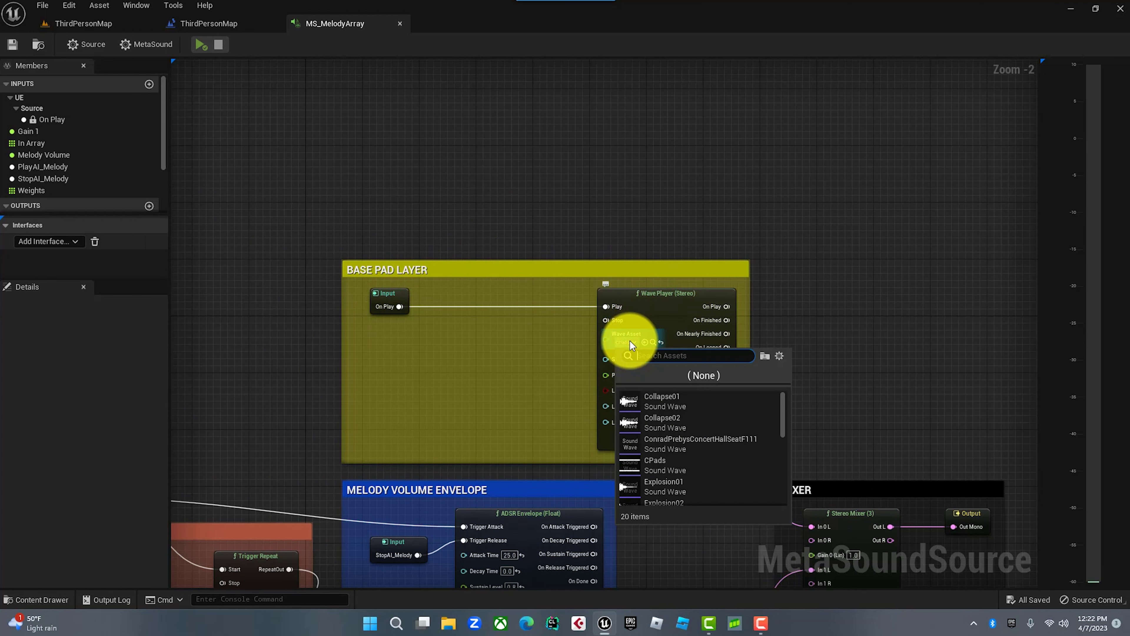
pyautogui.click(656, 214)
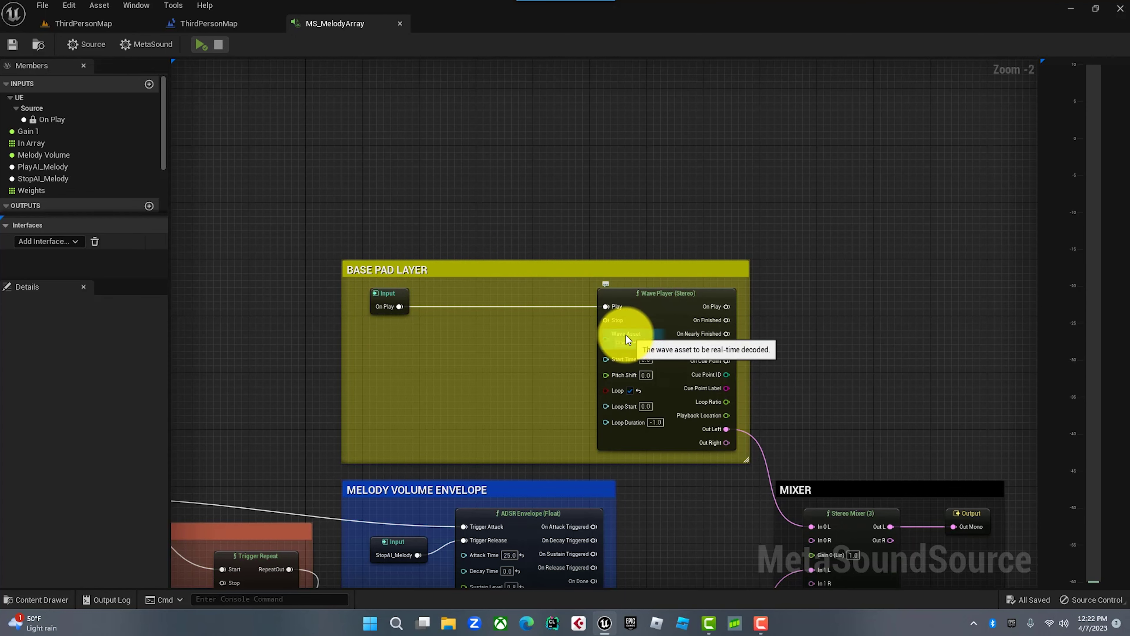
pyautogui.click(41, 601)
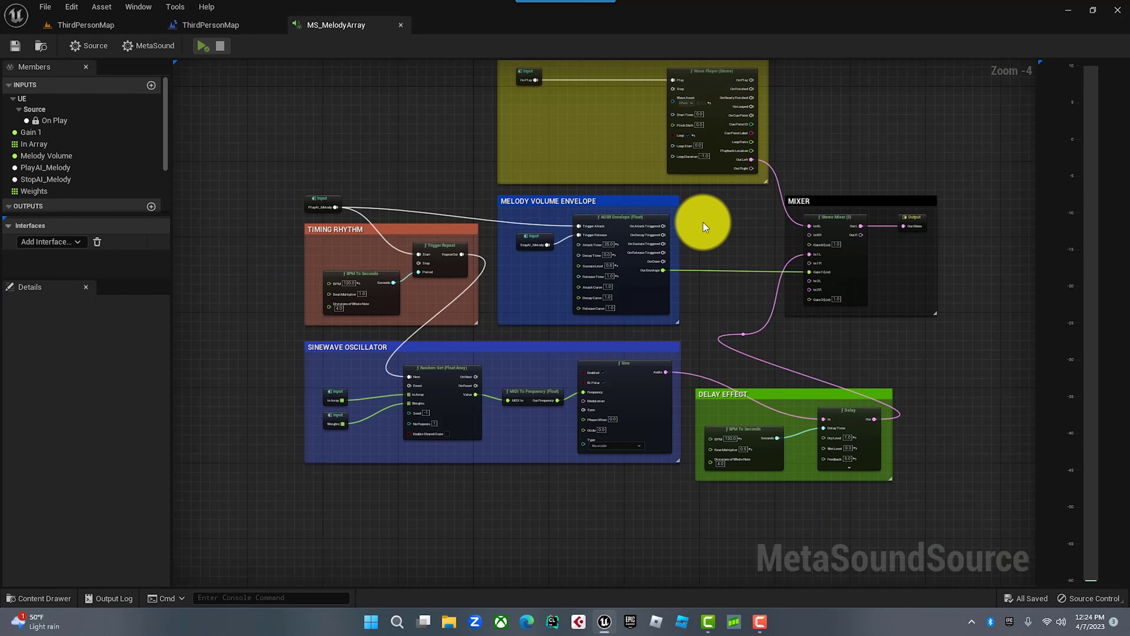
# - Add a MetaSound Source from the Sounds menu in the Music folder and name it SineWaveSample
pyautogui.press('Home')
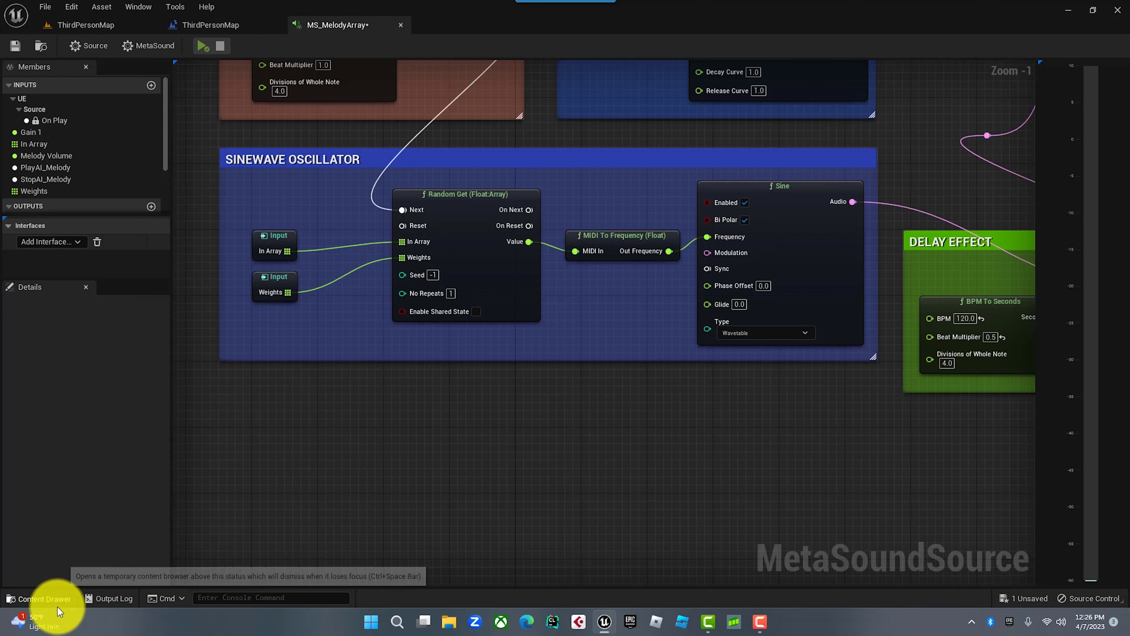
pyautogui.click(58, 606)
pyautogui.rightClick(424, 535)
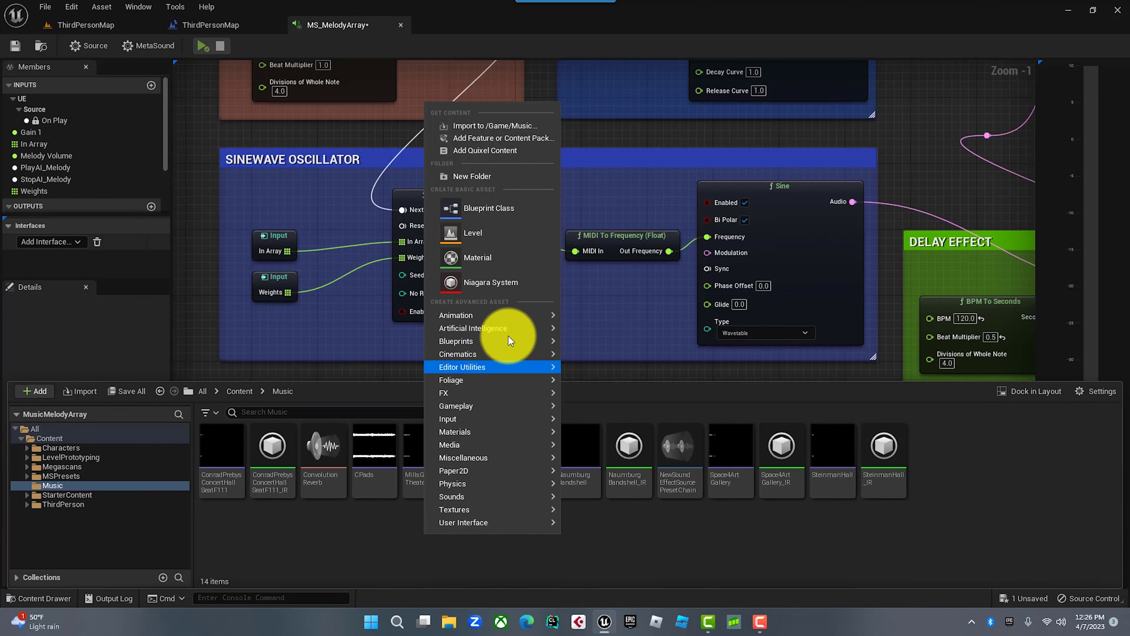
pyautogui.moveTo(505, 316)
pyautogui.moveTo(451, 496)
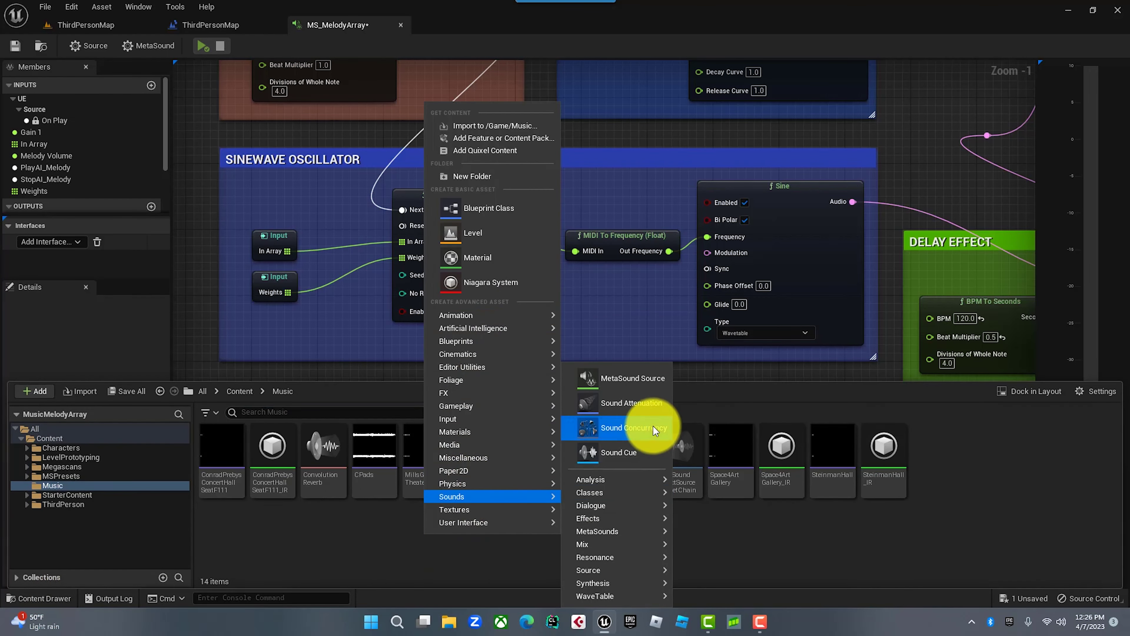
pyautogui.click(646, 384)
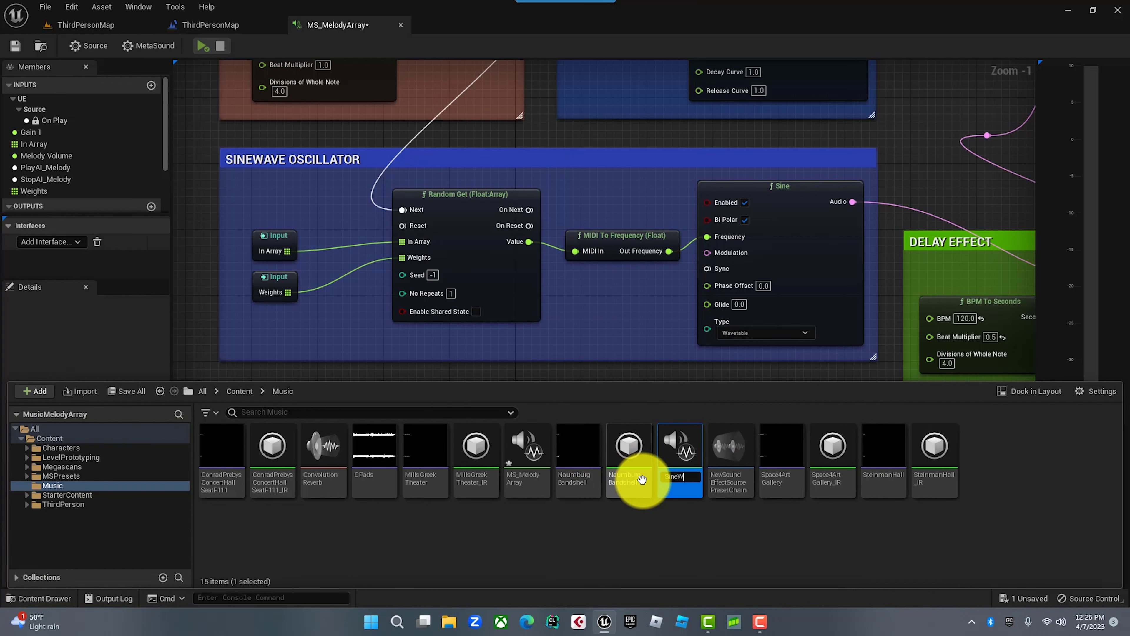
pyautogui.write('SineWaveSample')
pyautogui.press('Return')
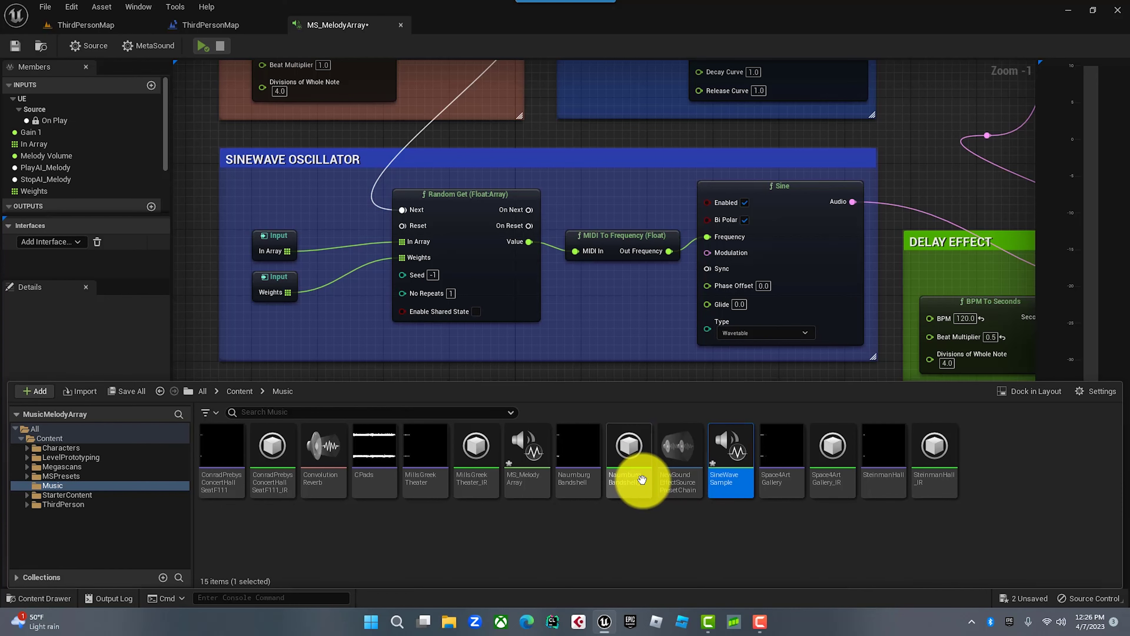
# - In SineWaveSample, add a Sine oscillator node and wire its audio into Out Mono
pyautogui.doubleClick(734, 488)
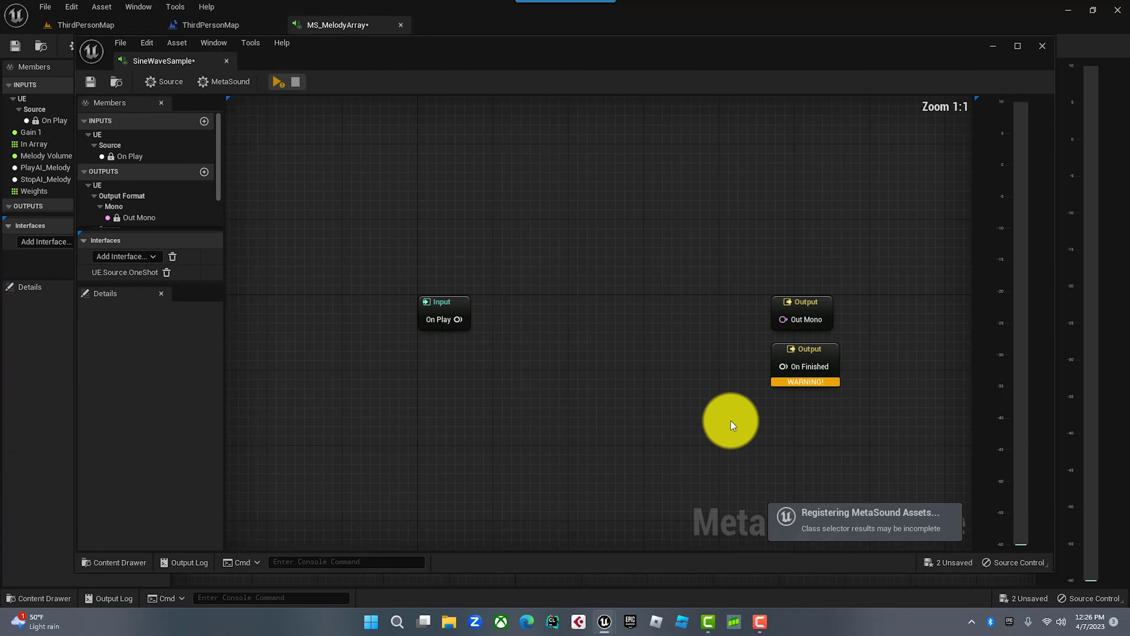
pyautogui.rightClick(528, 307)
pyautogui.write('sine')
pyautogui.click(556, 382)
pyautogui.moveTo(450, 301); pyautogui.dragTo(412, 274)
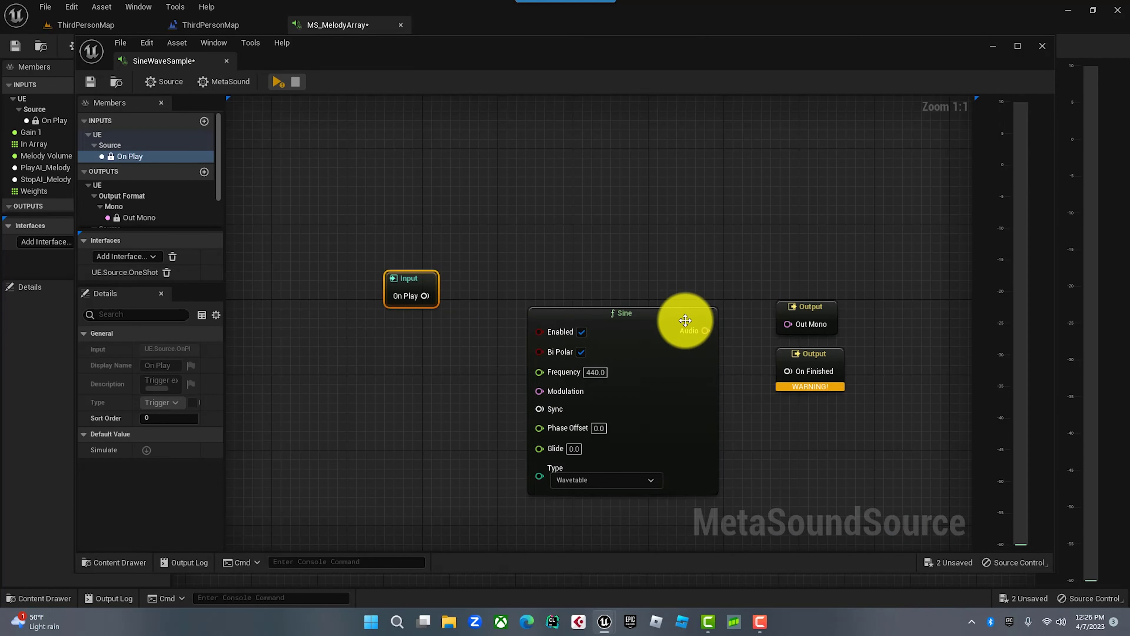
pyautogui.moveTo(685, 319); pyautogui.dragTo(788, 325)
# - Preview the sine tone and stop it again
pyautogui.click(277, 81)
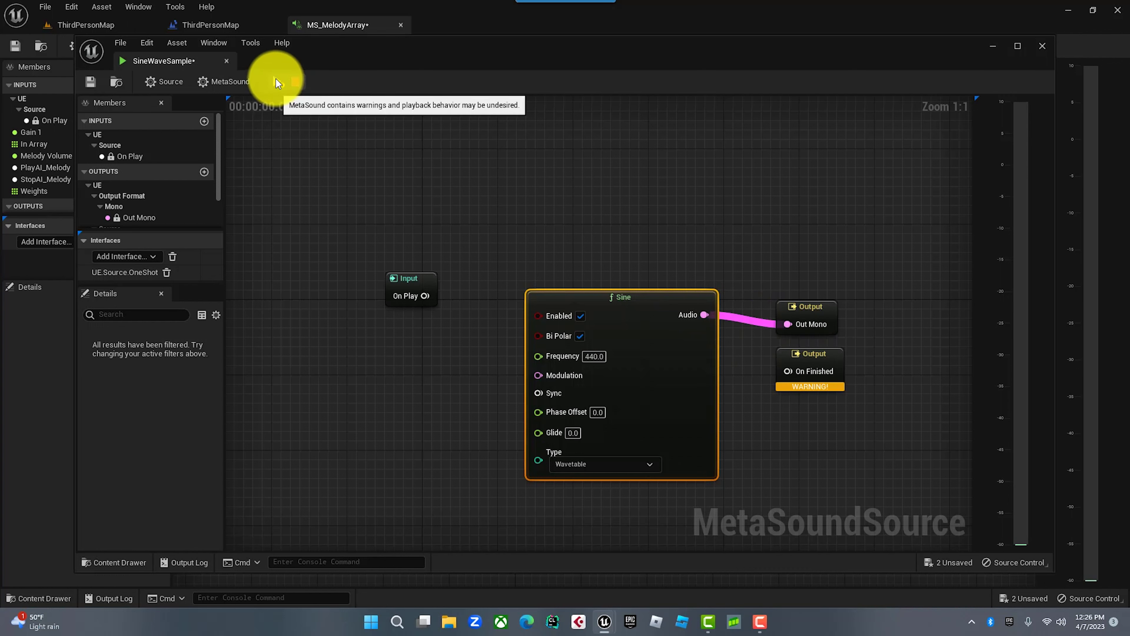
pyautogui.click(296, 82)
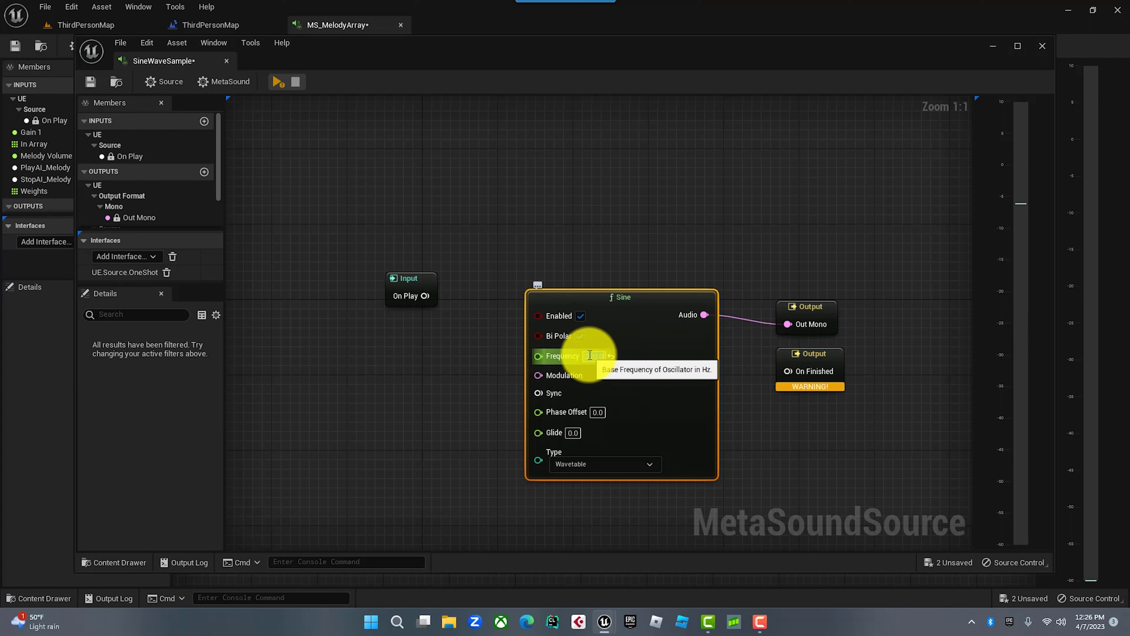
pyautogui.click(429, 170)
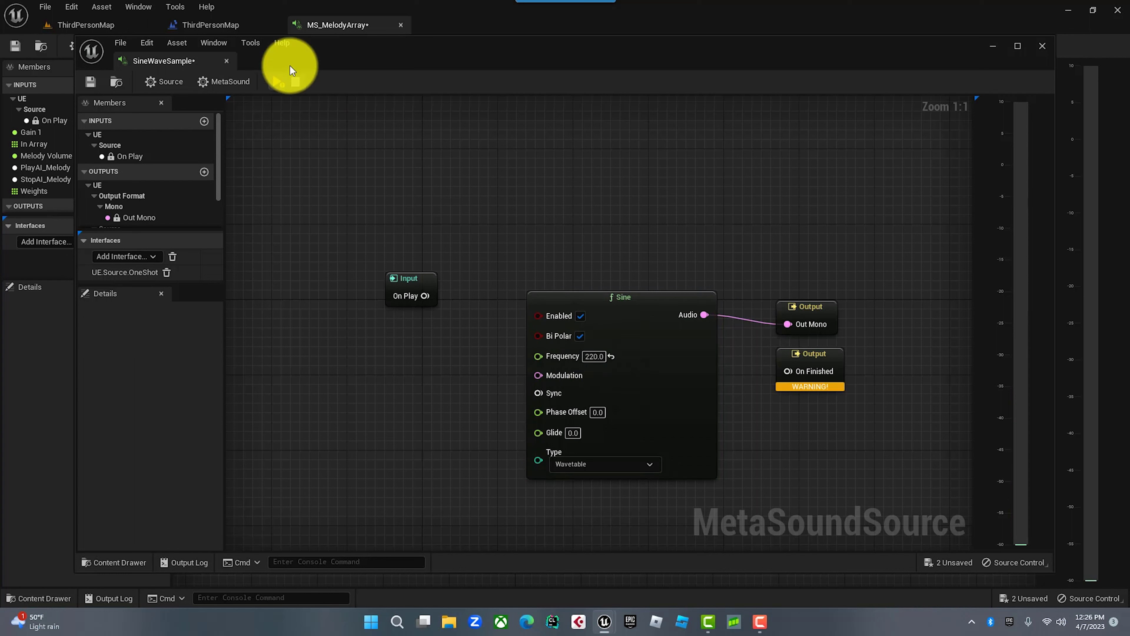
pyautogui.click(279, 81)
pyautogui.click(295, 82)
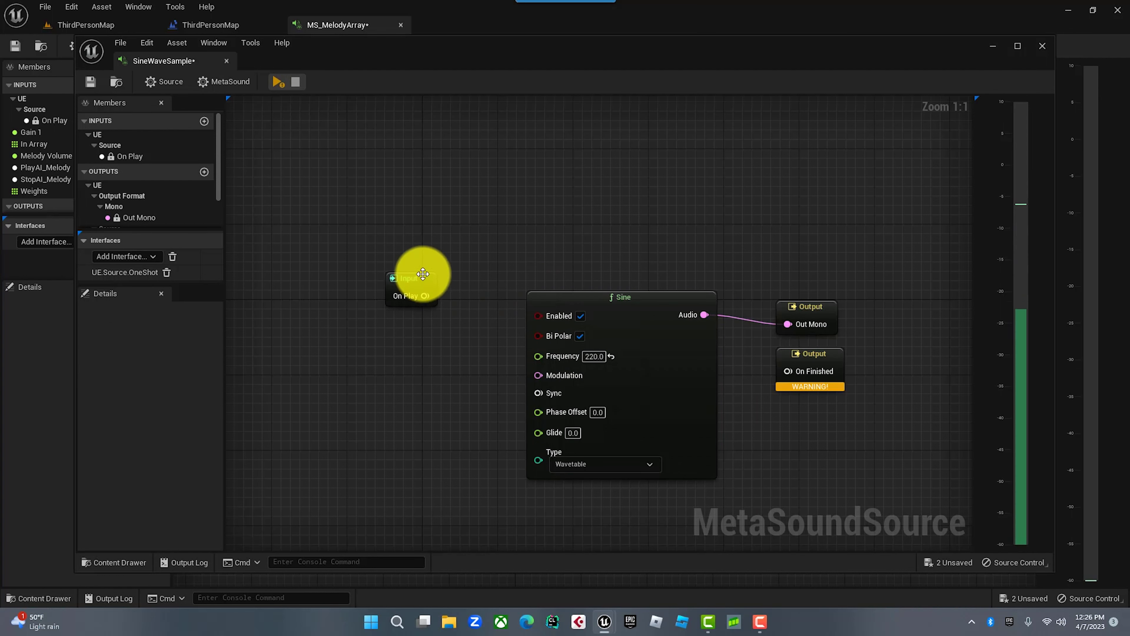
# - Move the On Play input aside and pull a new connection from the Sine Frequency pin
pyautogui.moveTo(419, 274); pyautogui.dragTo(346, 271)
pyautogui.moveTo(402, 212); pyautogui.dragTo(566, 173, button='right')
pyautogui.moveTo(511, 238); pyautogui.dragTo(462, 250)
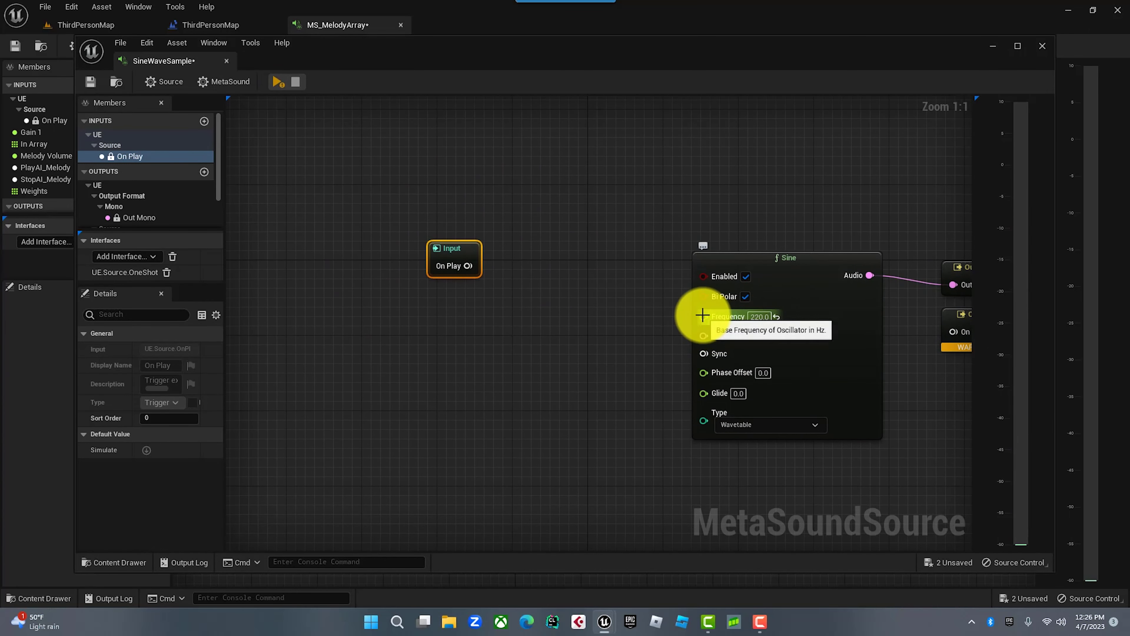
pyautogui.moveTo(703, 317); pyautogui.dragTo(549, 354)
# - Feed the Sine frequency from a MIDI To Frequency (Float) node and preview note 60
pyautogui.write('midi')
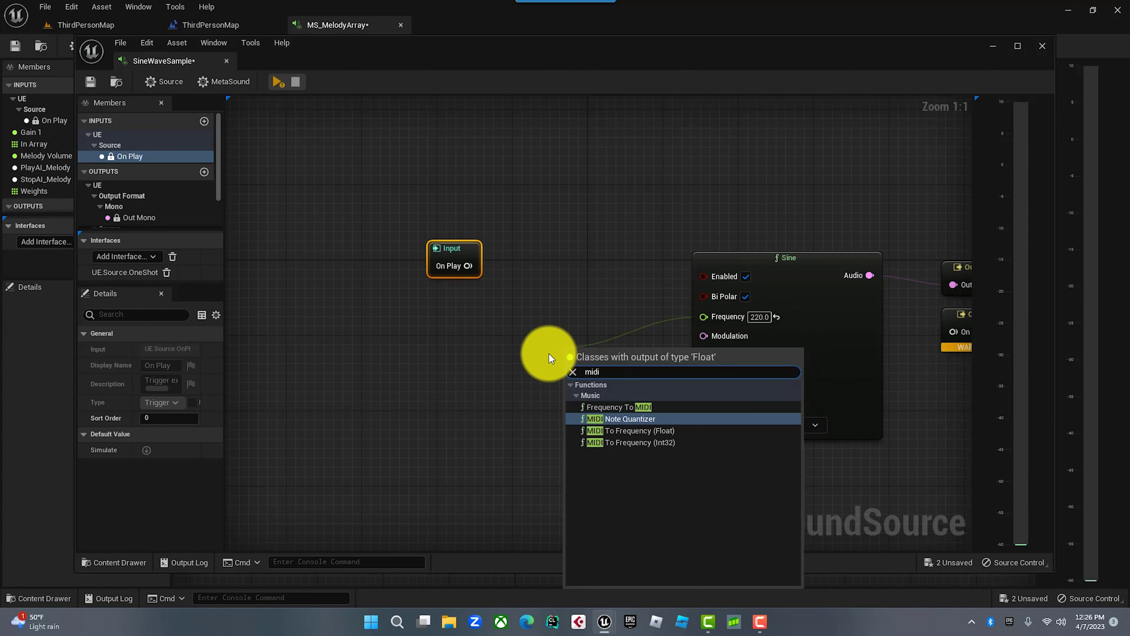
pyautogui.click(647, 429)
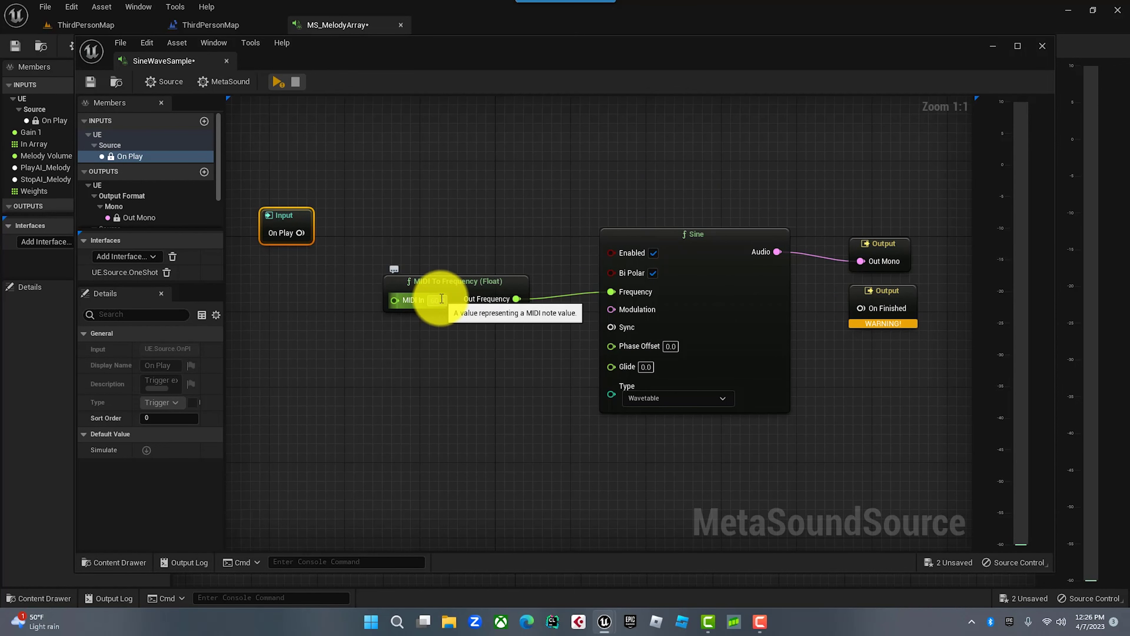
pyautogui.click(278, 83)
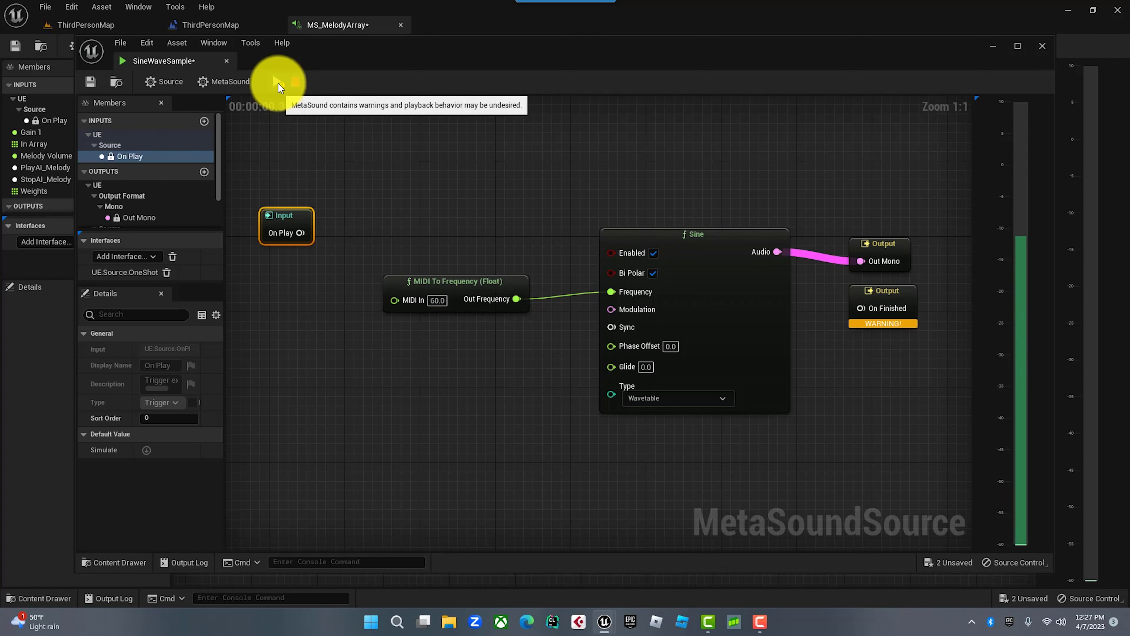
pyautogui.click(296, 83)
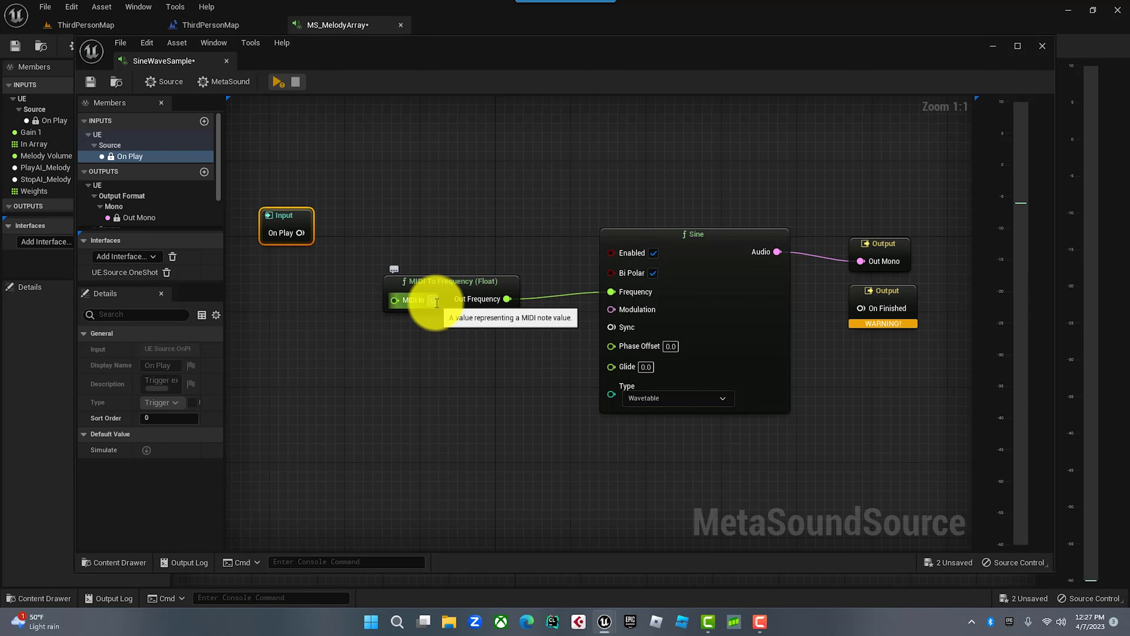
# - Try MIDI note 62 in playback, then set MIDI In back to 60
pyautogui.click(279, 161)
pyautogui.click(278, 82)
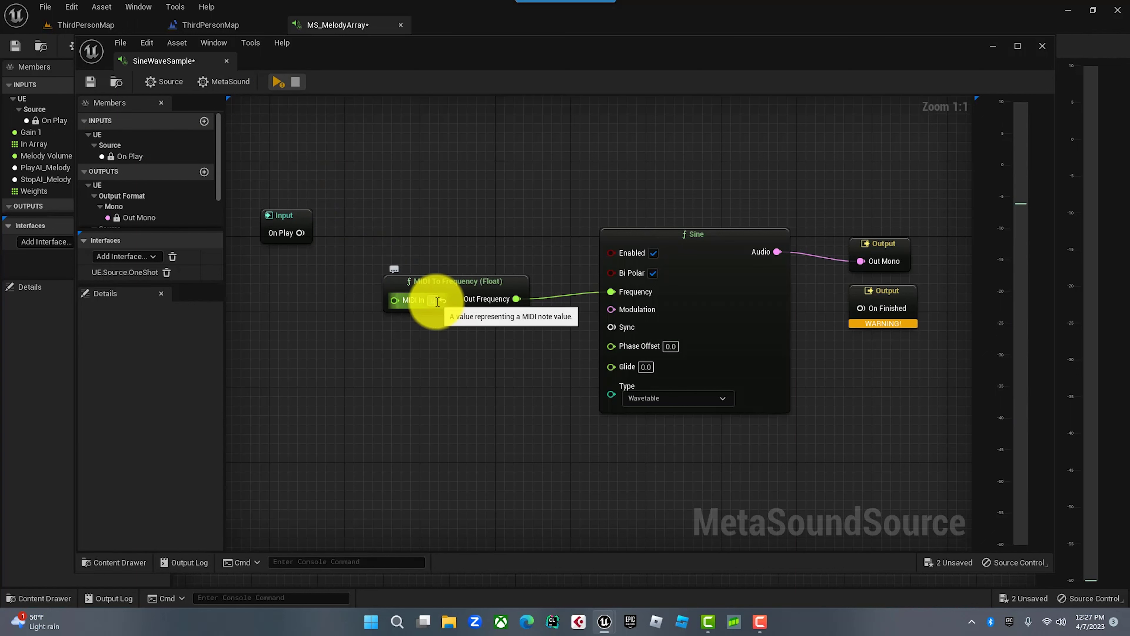
pyautogui.write('60')
pyautogui.click(453, 358)
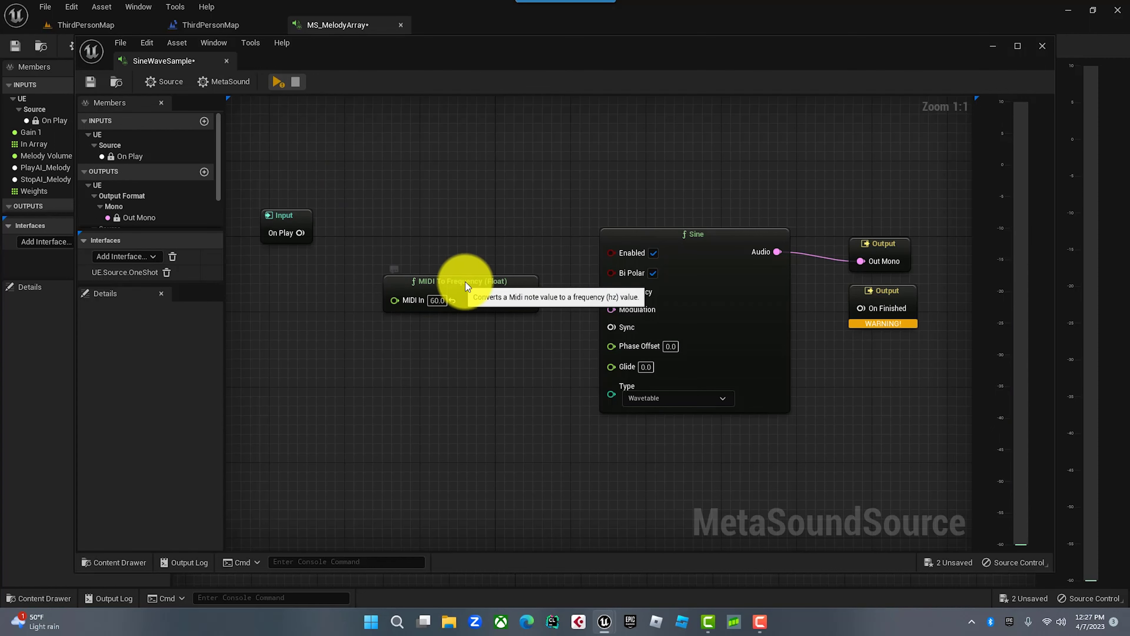
pyautogui.moveTo(459, 283); pyautogui.dragTo(469, 285)
# - Dock the SineWaveSample editor into the main window's tab bar beside MS_MelodyArray
pyautogui.click(478, 171)
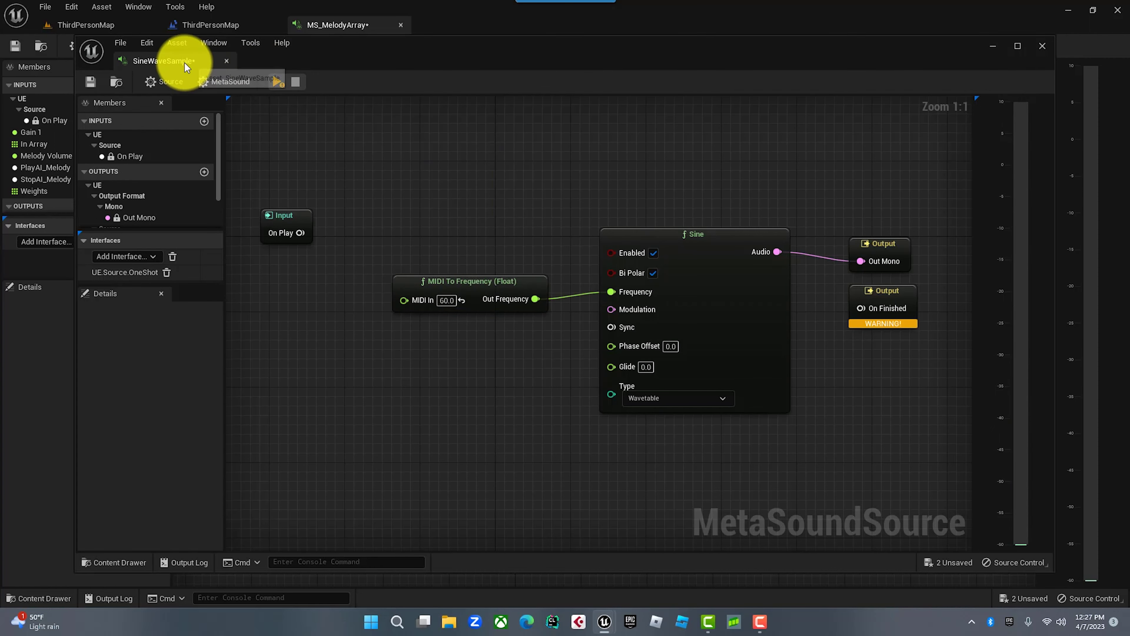
pyautogui.moveTo(185, 63); pyautogui.dragTo(474, 64)
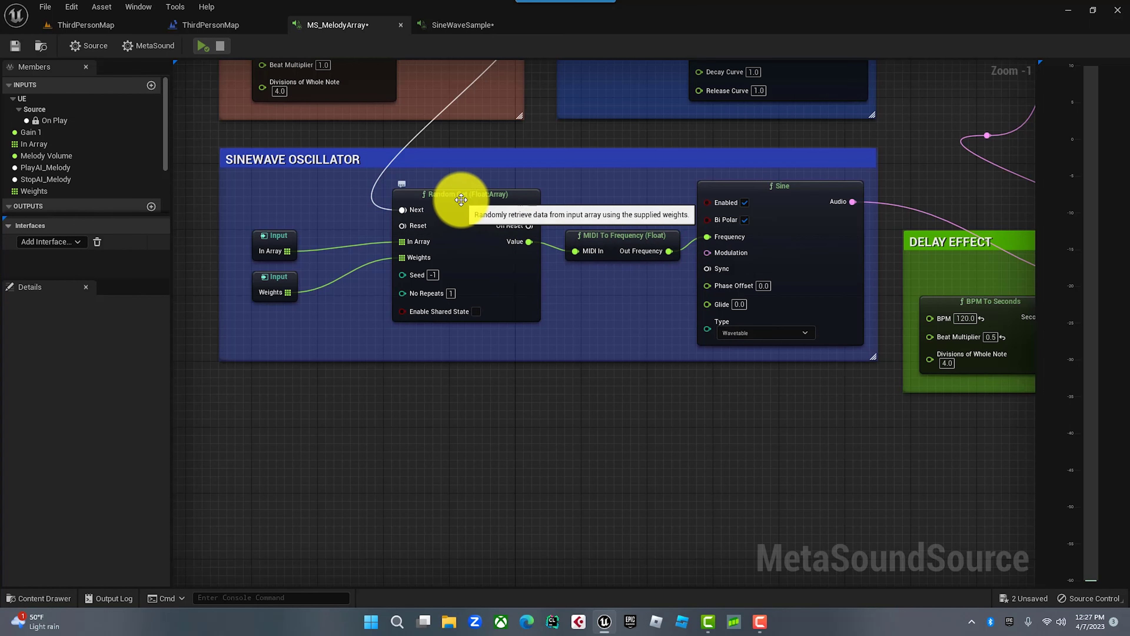
pyautogui.click(449, 27)
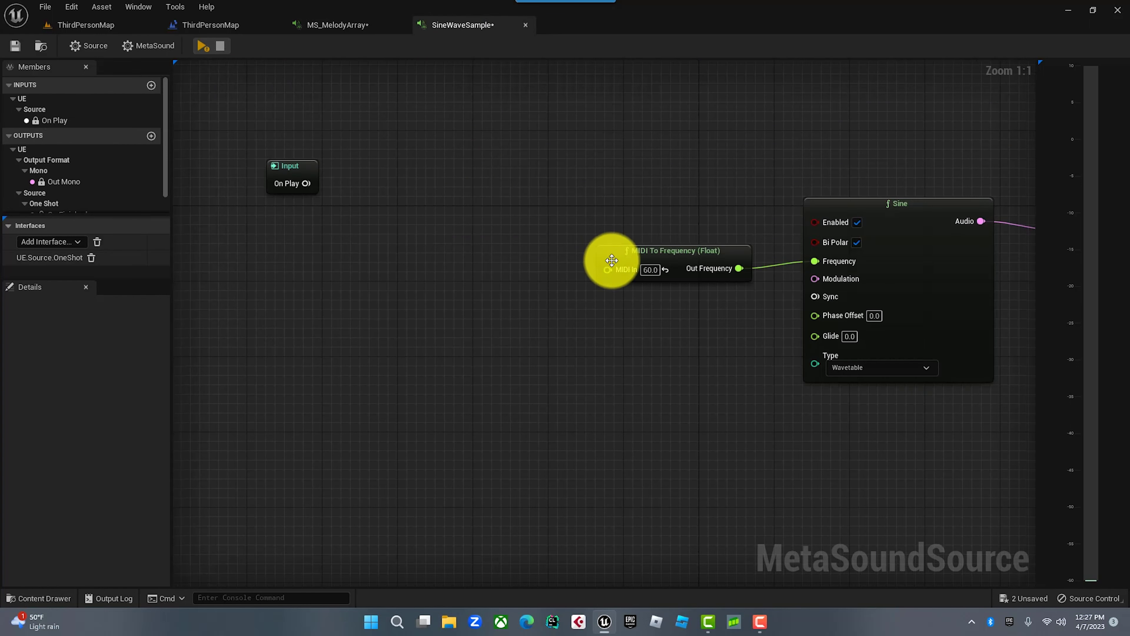
# - Feed MIDI In from a Random Get (Float:Array) node found by searching 'array'
pyautogui.moveTo(611, 269); pyautogui.dragTo(425, 334)
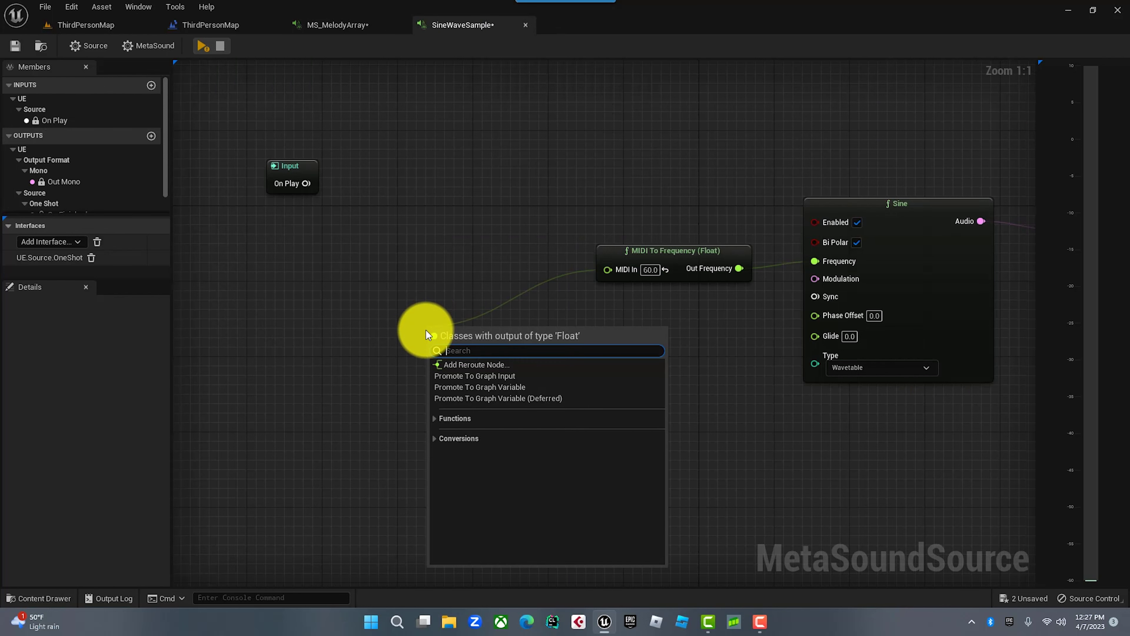
pyautogui.write('array')
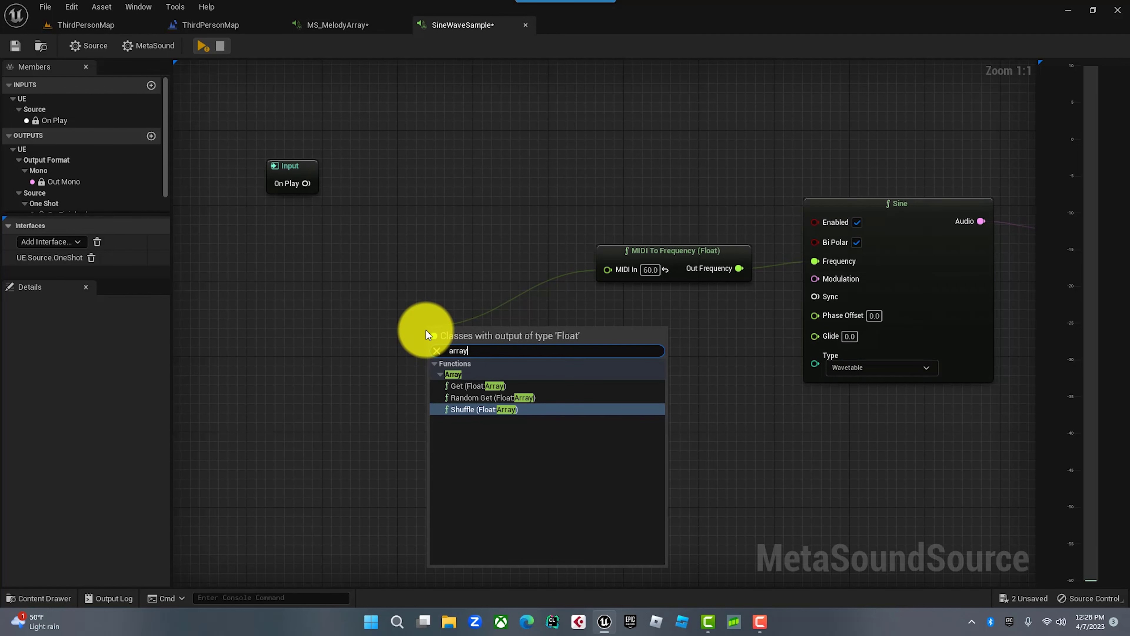
pyautogui.click(487, 397)
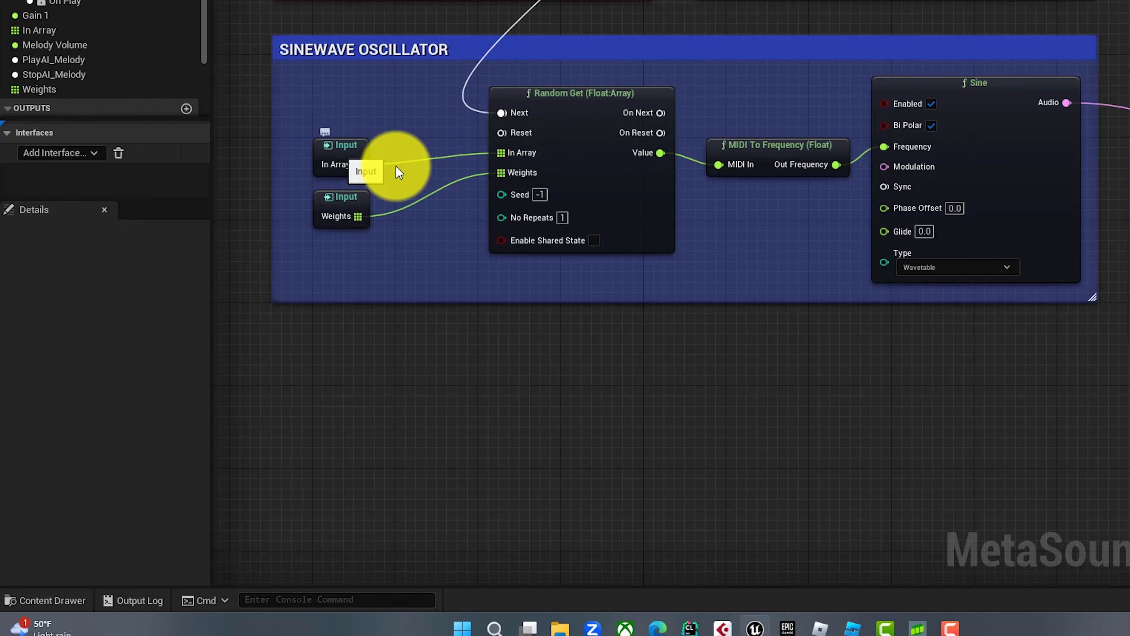
# - Select MS_MelodyArray's In Array input to show its notes 60, 62, 64, 65, 67, 69, 72
pyautogui.click(349, 146)
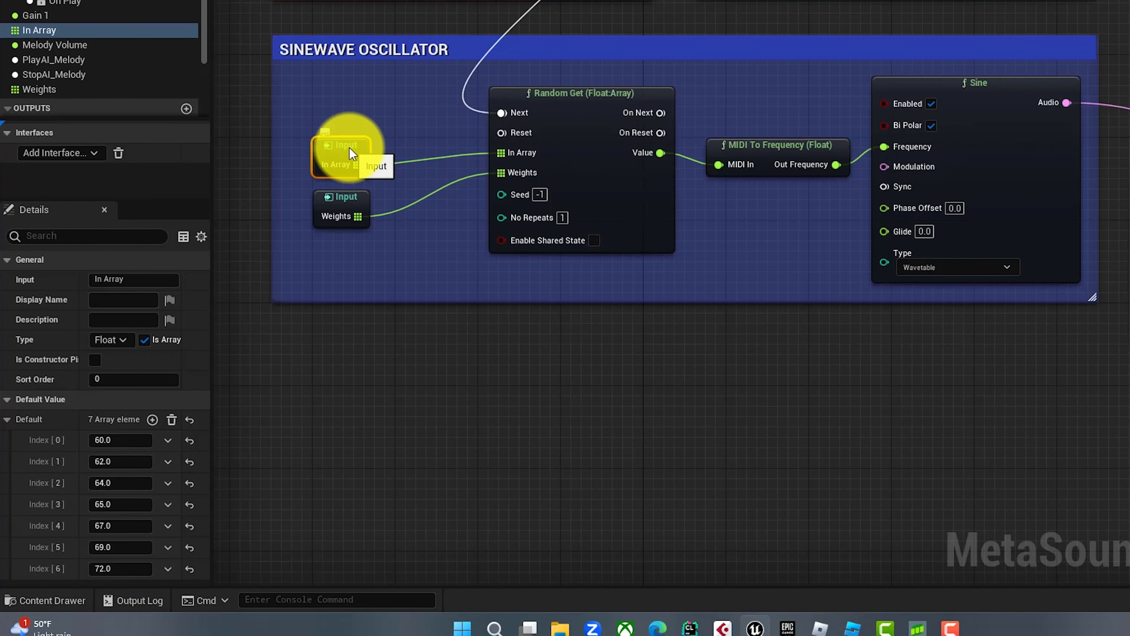
pyautogui.moveTo(429, 374); pyautogui.dragTo(603, 331, button='right')
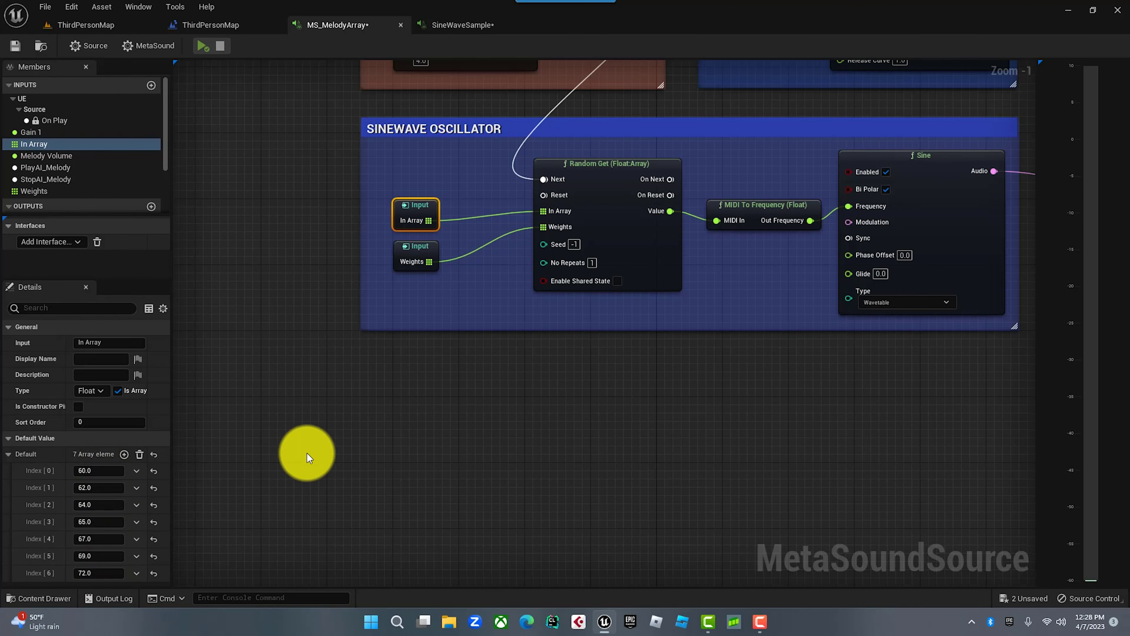
# - In SineWaveSample, promote Random Get's In Array pin to a graph input
pyautogui.click(308, 452)
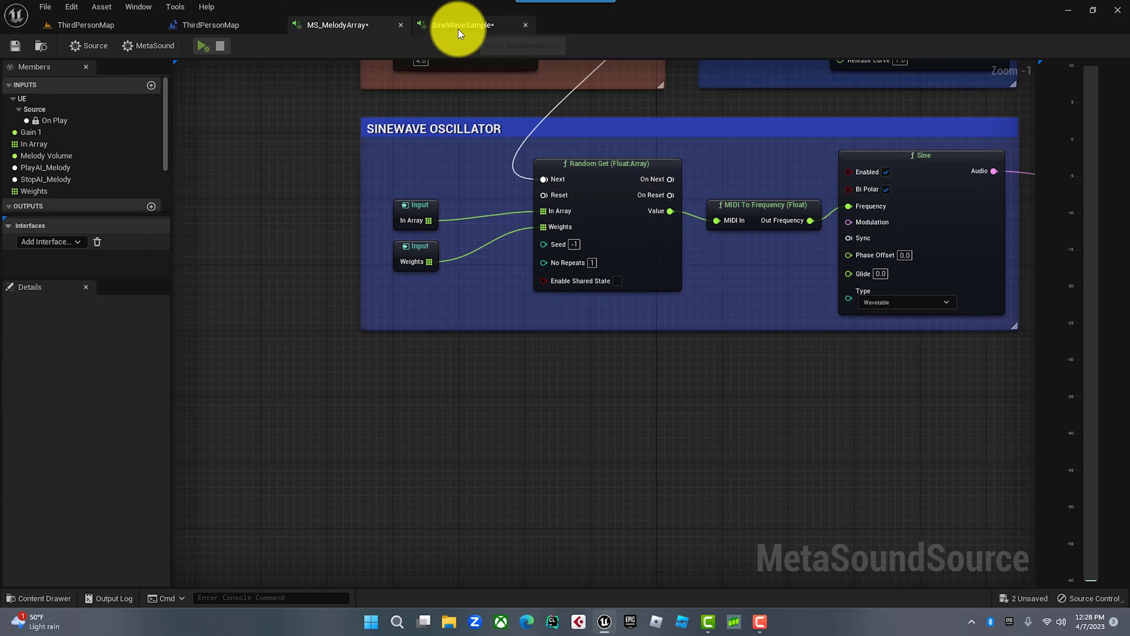
pyautogui.click(484, 27)
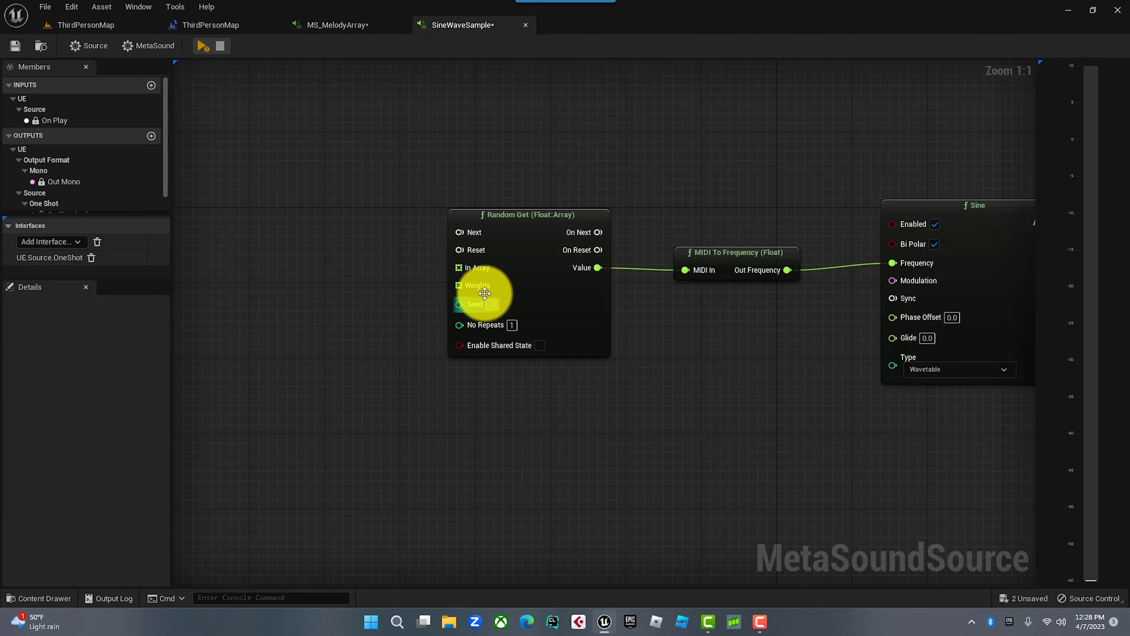
pyautogui.moveTo(451, 264); pyautogui.dragTo(319, 292)
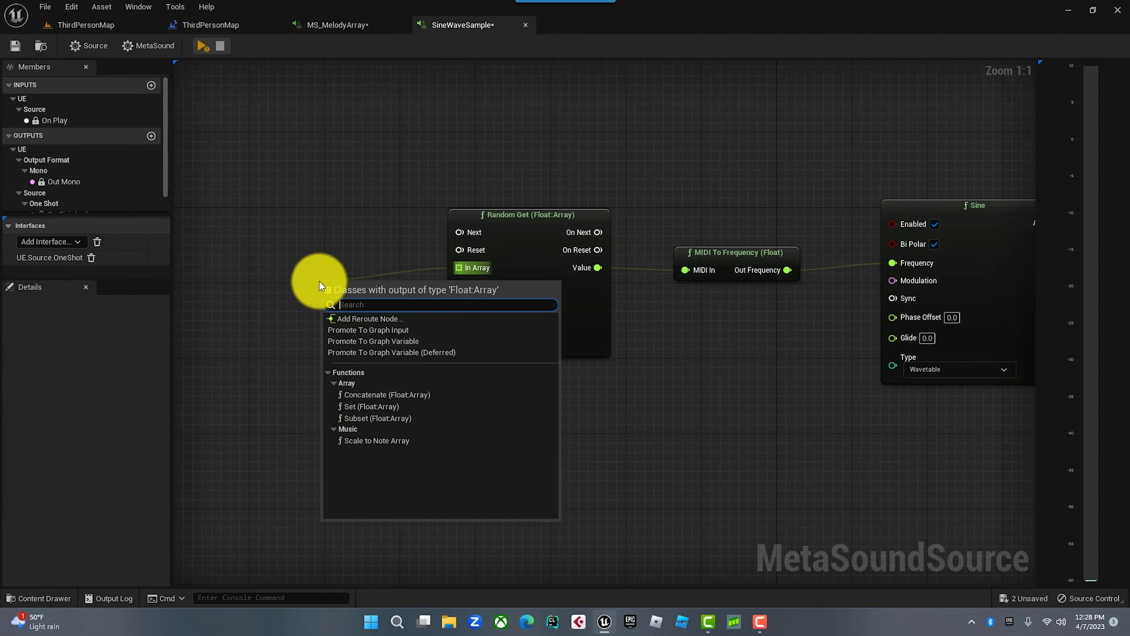
pyautogui.click(404, 330)
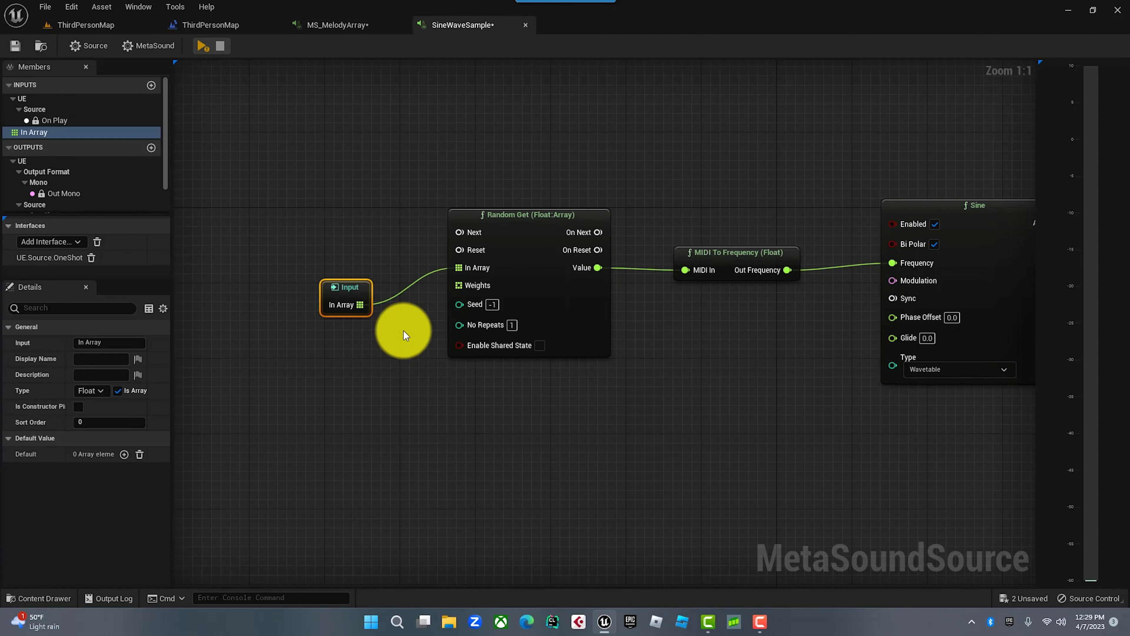
# - Add six elements to the In Array default and set Index 0 to 60
pyautogui.click(125, 454)
pyautogui.click(124, 455)
pyautogui.click(124, 454)
pyautogui.click(124, 455)
pyautogui.click(125, 454)
pyautogui.click(124, 455)
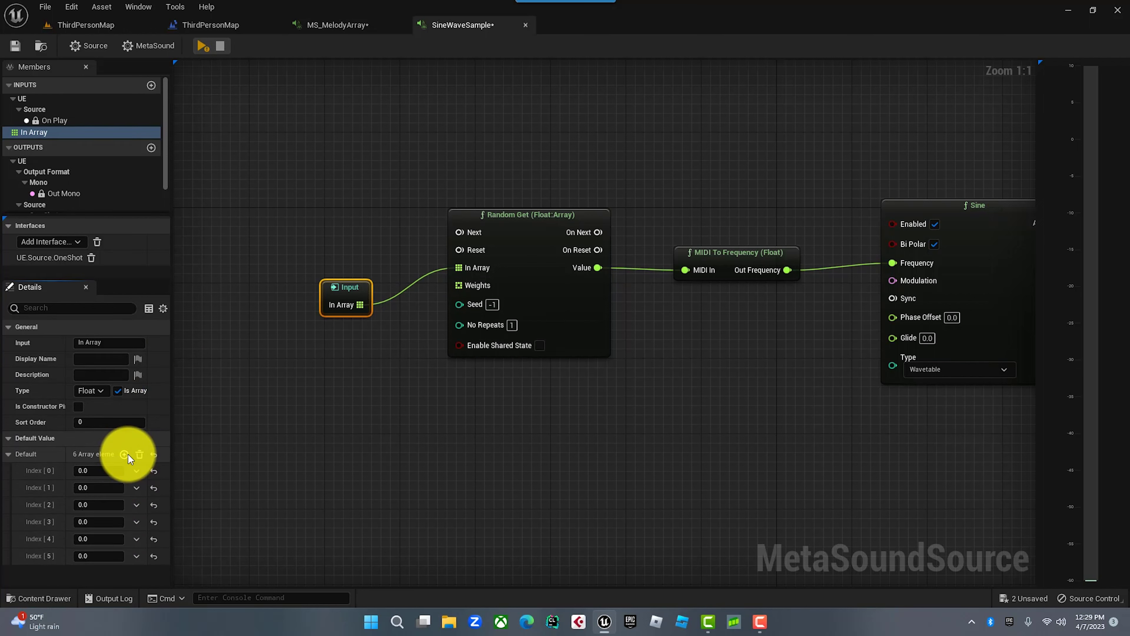
pyautogui.click(102, 472)
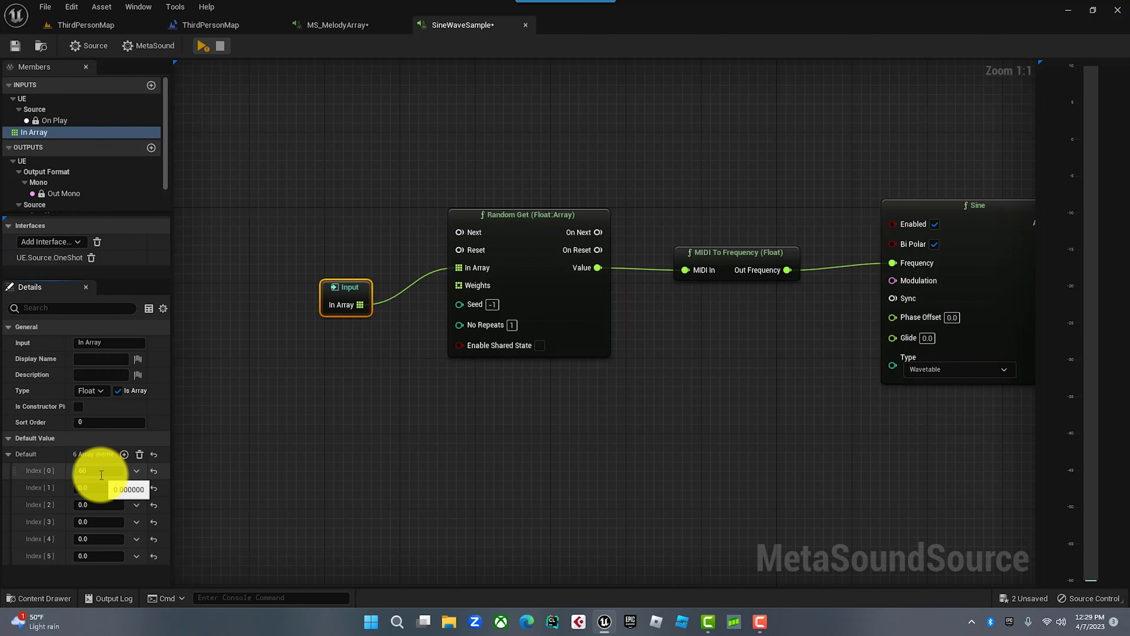
pyautogui.press('Return')
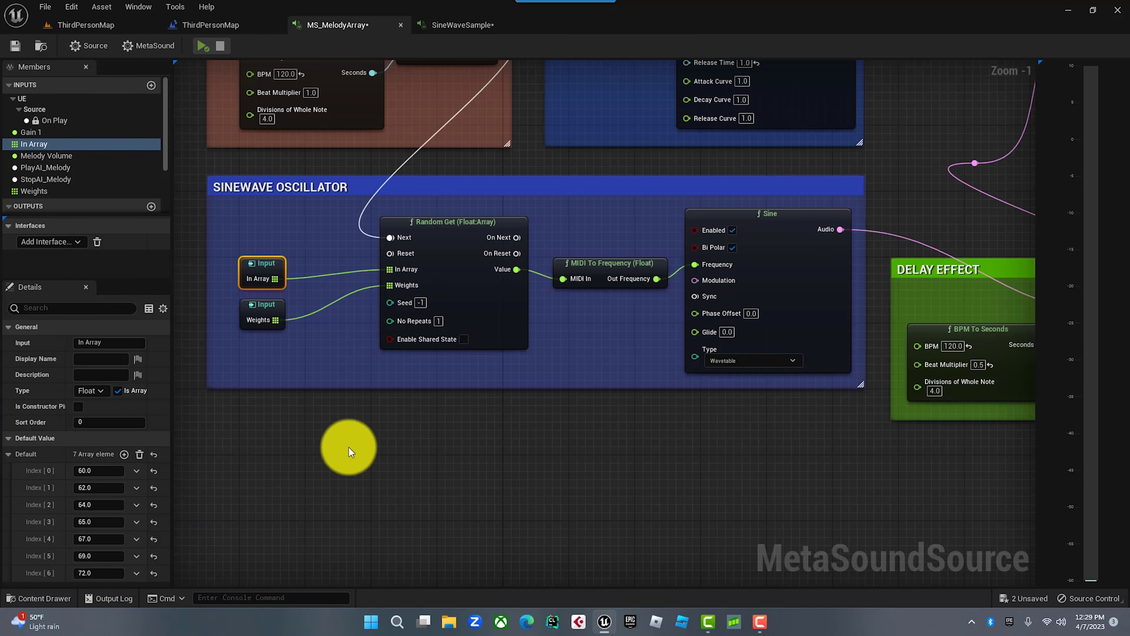
# - Inspect MS_MelodyArray's Trigger Repeat and In Array nodes, and nudge BPM To Seconds (120 BPM) left
pyautogui.moveTo(402, 401); pyautogui.dragTo(438, 458, button='right')
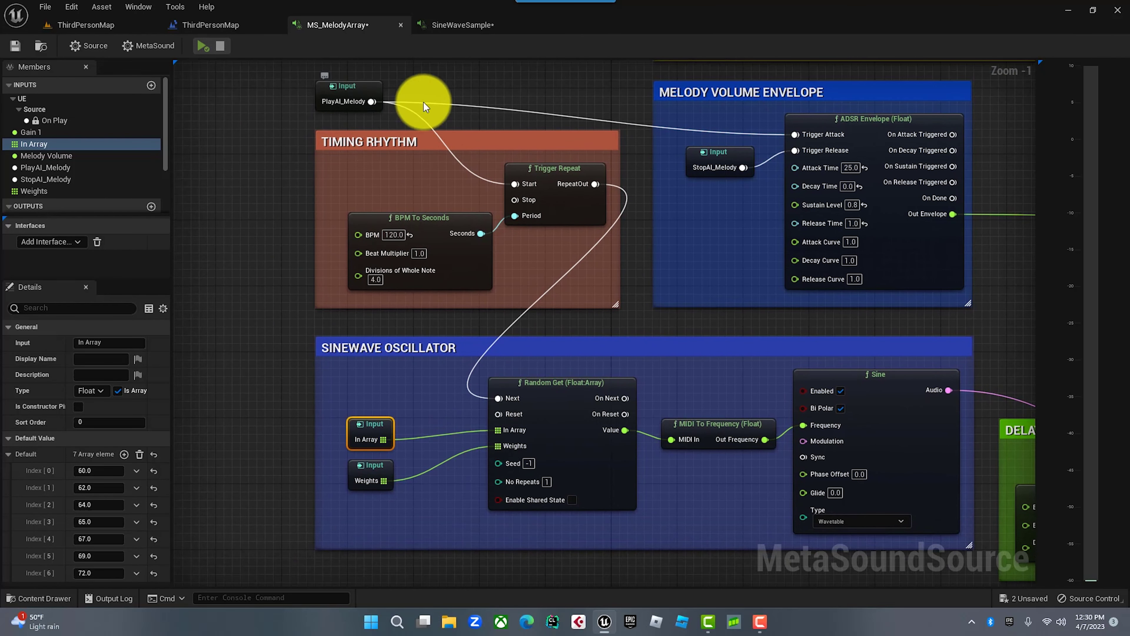
pyautogui.click(545, 168)
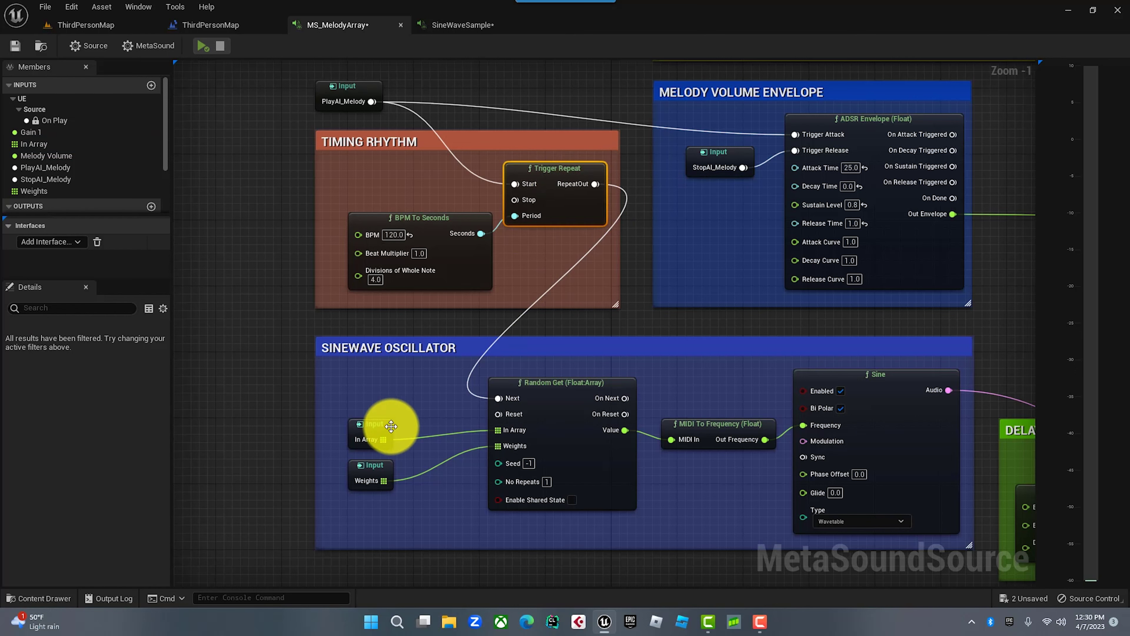
pyautogui.click(373, 428)
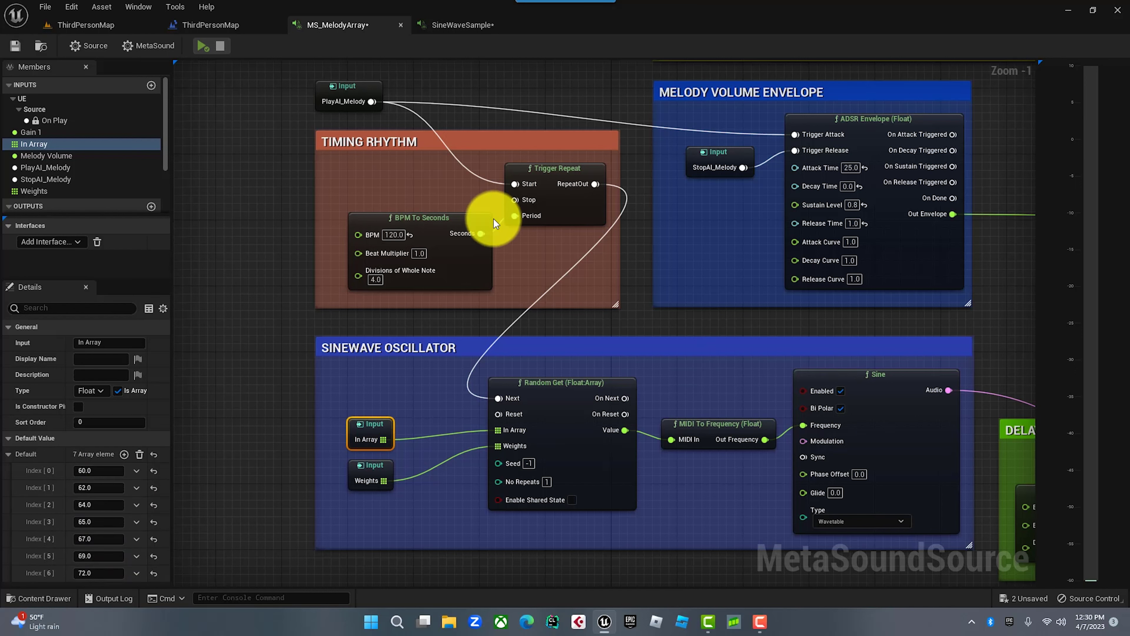
pyautogui.moveTo(455, 227); pyautogui.dragTo(437, 228)
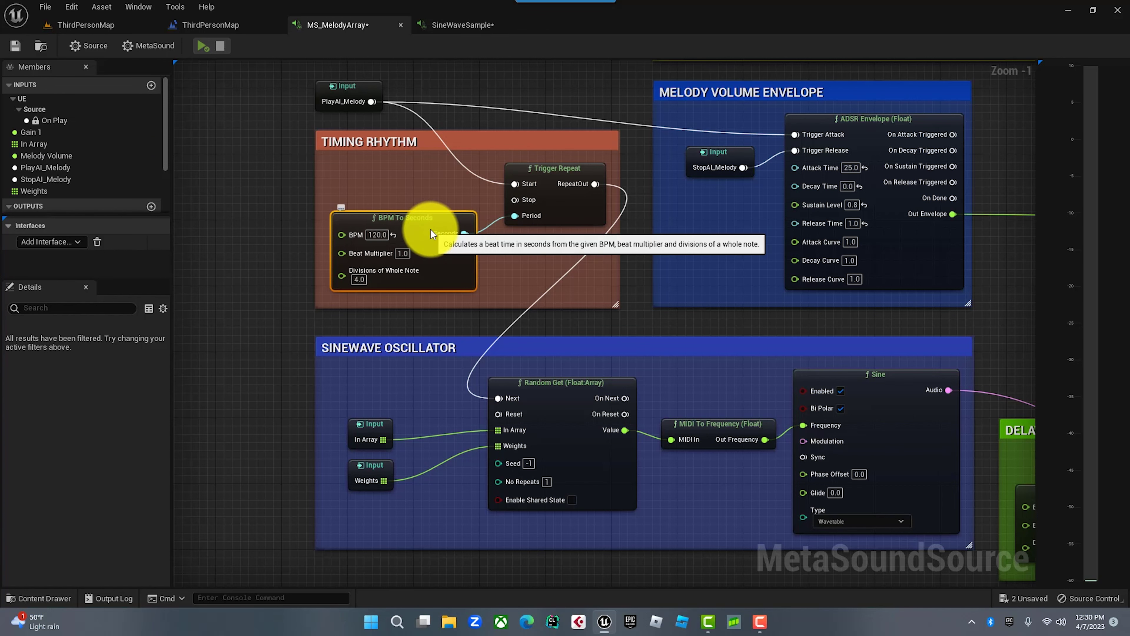
# - In SineWaveSample, delete On Play and wire a new Trigger Repeat into Random Get's Next
pyautogui.click(455, 27)
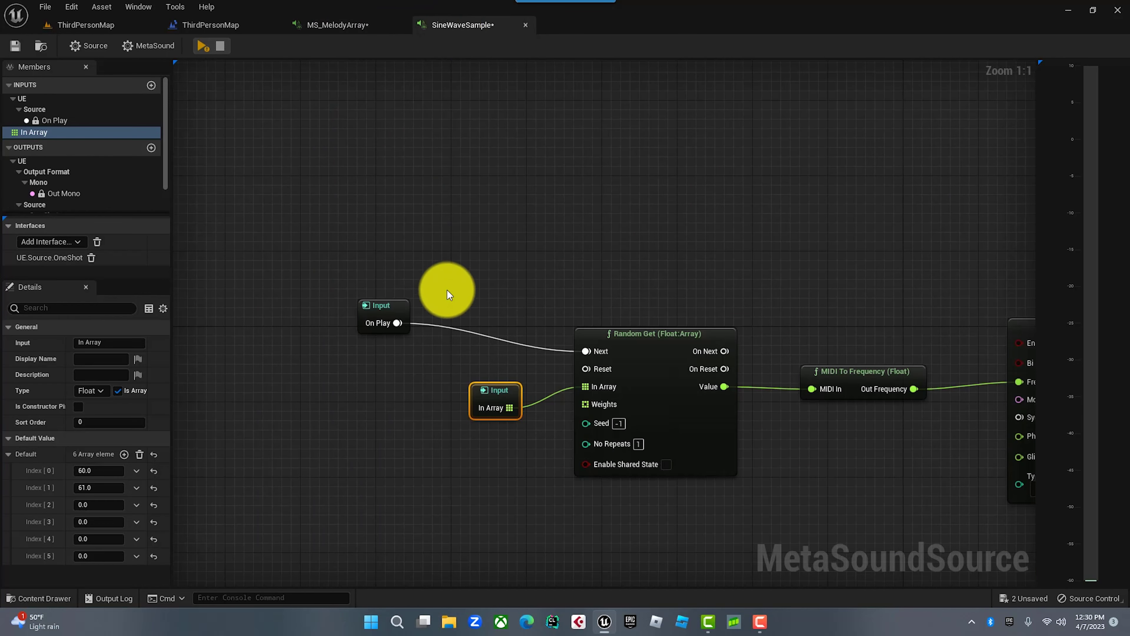
pyautogui.click(386, 309)
pyautogui.press('Delete')
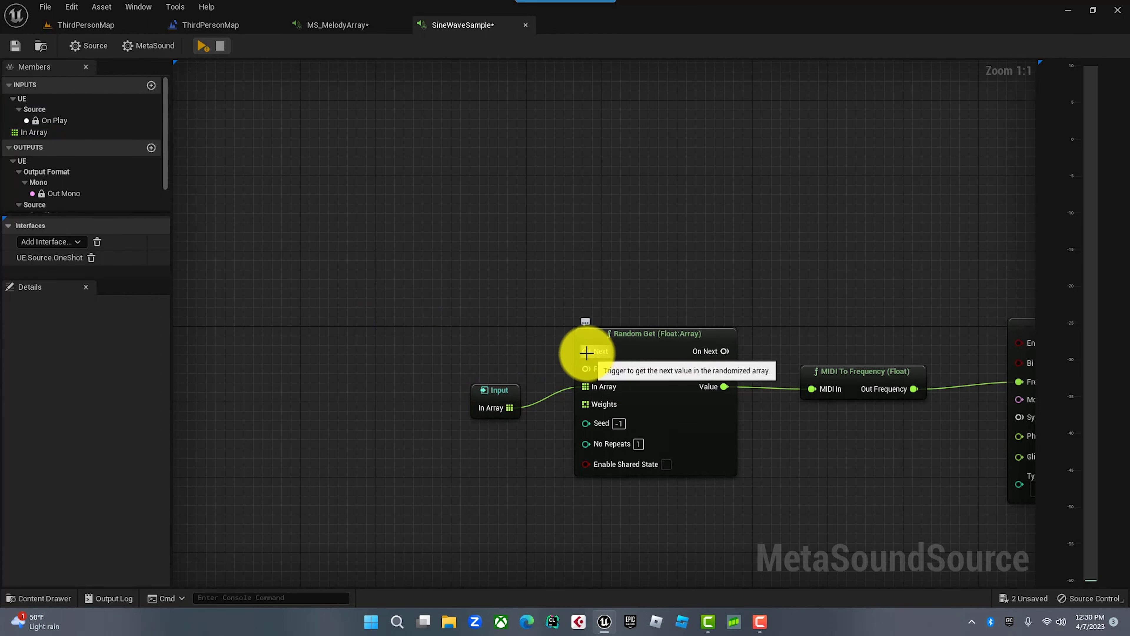
pyautogui.moveTo(587, 353); pyautogui.dragTo(394, 307)
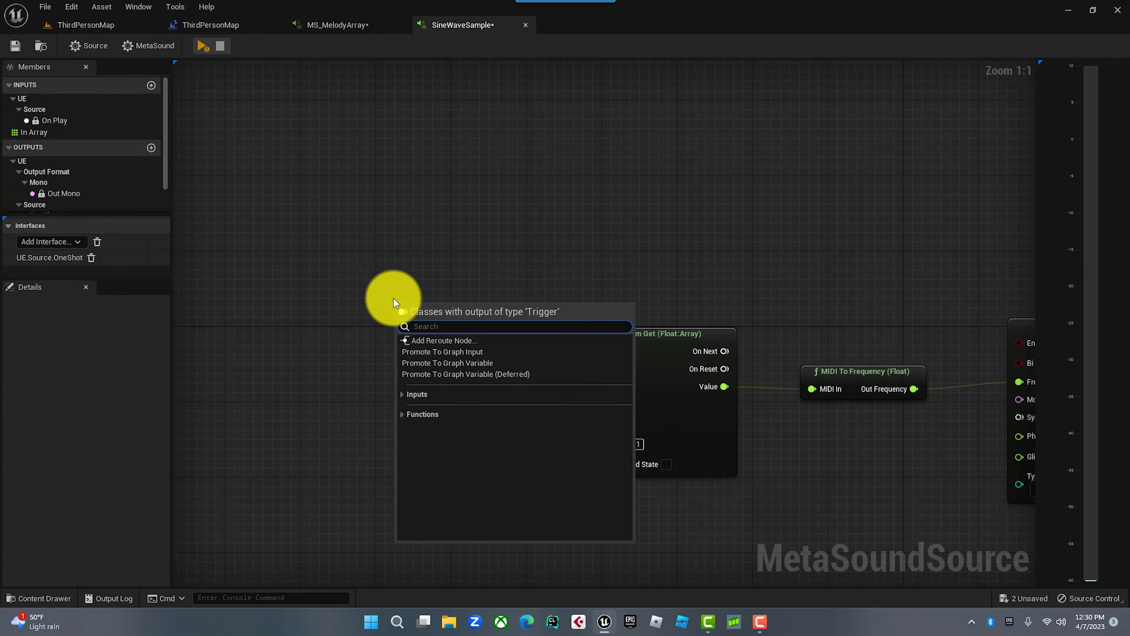
pyautogui.write('trigger re')
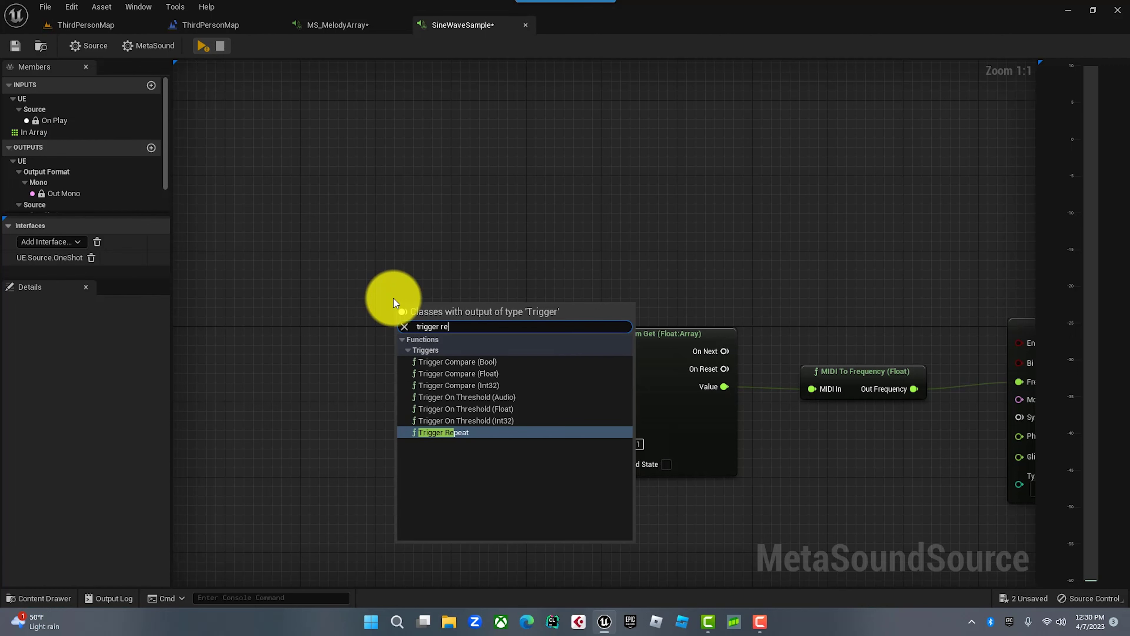
pyautogui.click(448, 432)
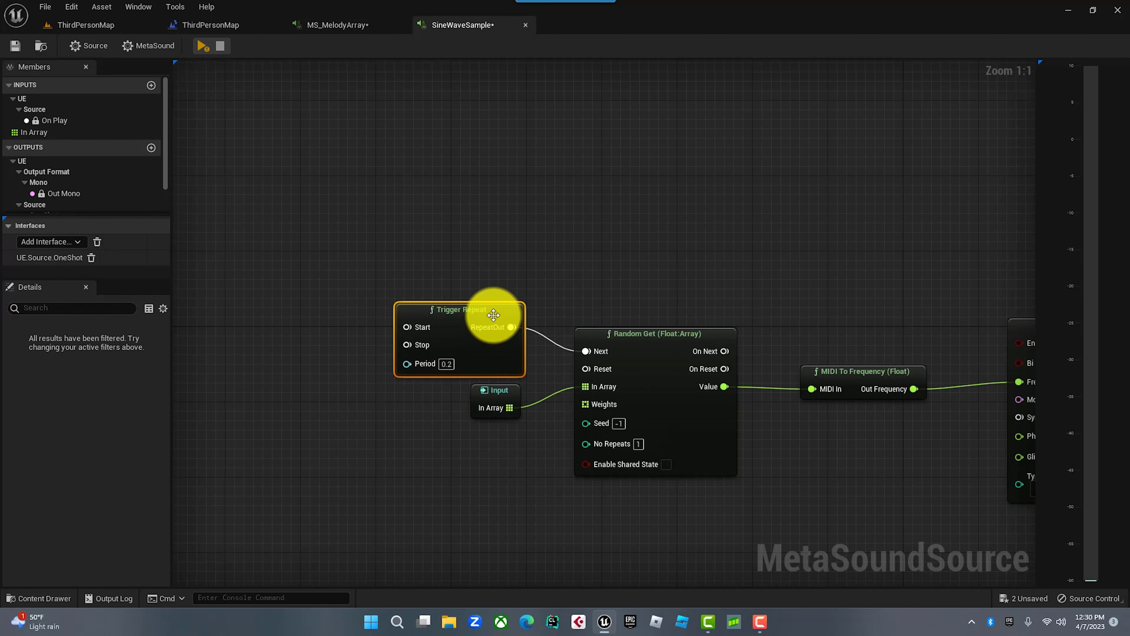
pyautogui.moveTo(493, 308); pyautogui.dragTo(465, 257)
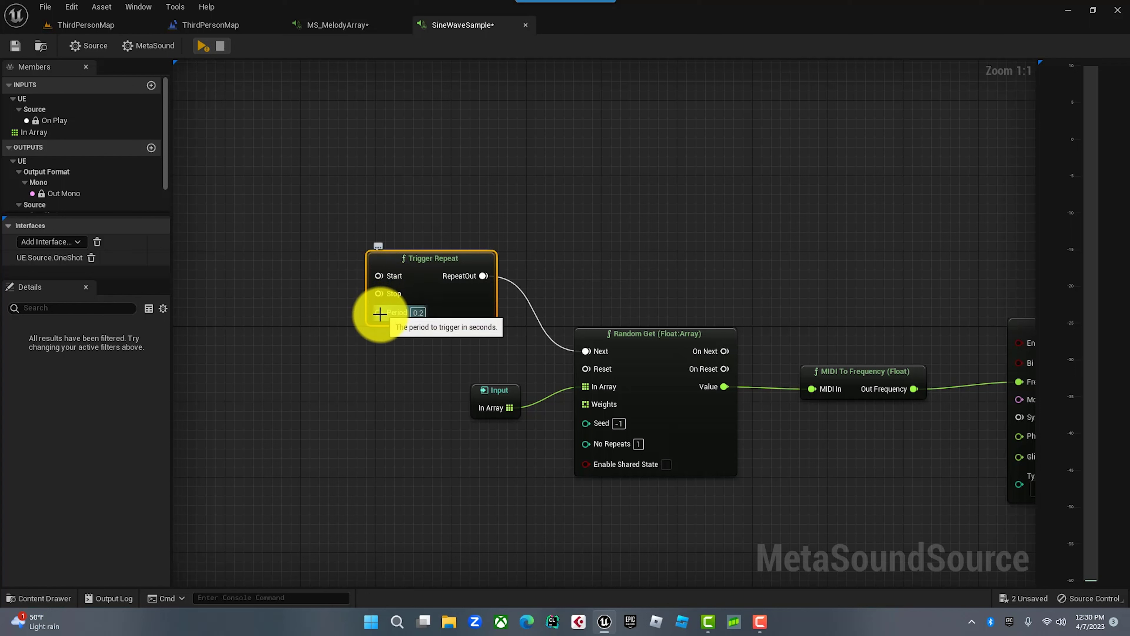
# - Connect an On Play input to Trigger Repeat's Start and play the MetaSound
pyautogui.moveTo(380, 314); pyautogui.dragTo(298, 263)
pyautogui.write('on ply')
pyautogui.press('BackSpace')
pyautogui.write('ay')
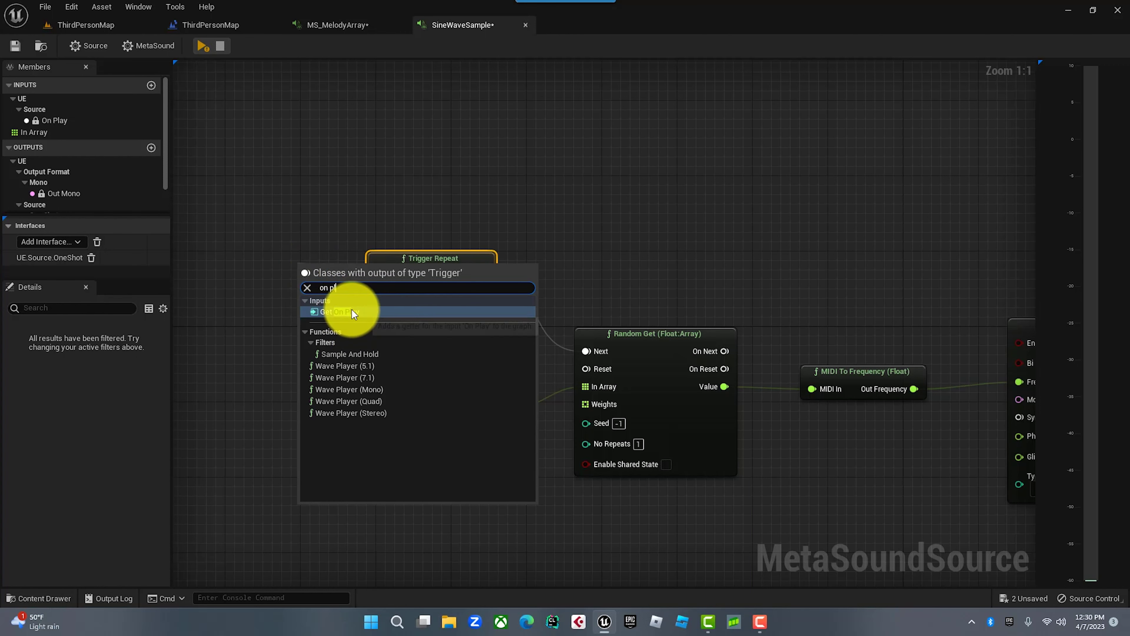
pyautogui.click(350, 309)
pyautogui.moveTo(343, 270); pyautogui.dragTo(298, 258)
pyautogui.click(193, 44)
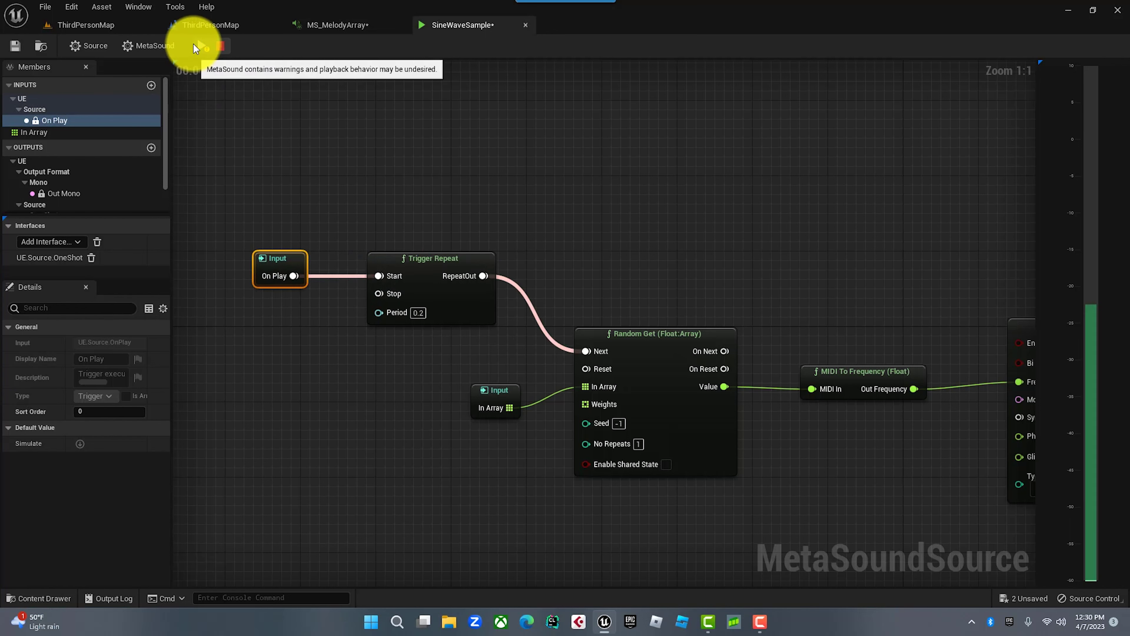
# - Stop playback and change the In Array's Index [4] value in Details
pyautogui.click(222, 47)
pyautogui.click(495, 398)
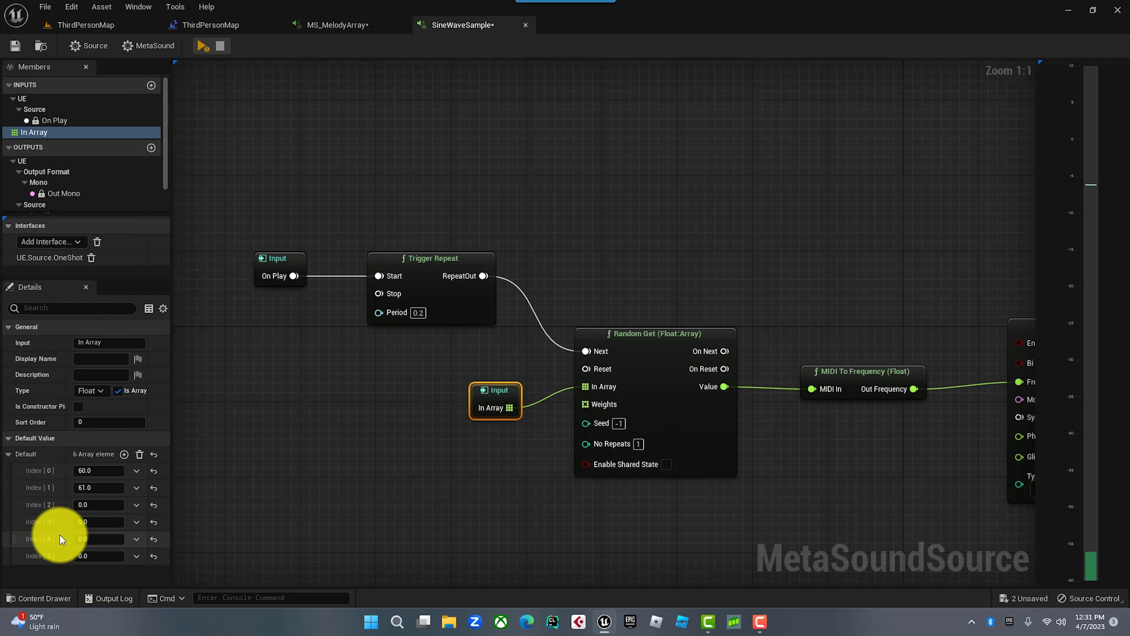
pyautogui.click(91, 539)
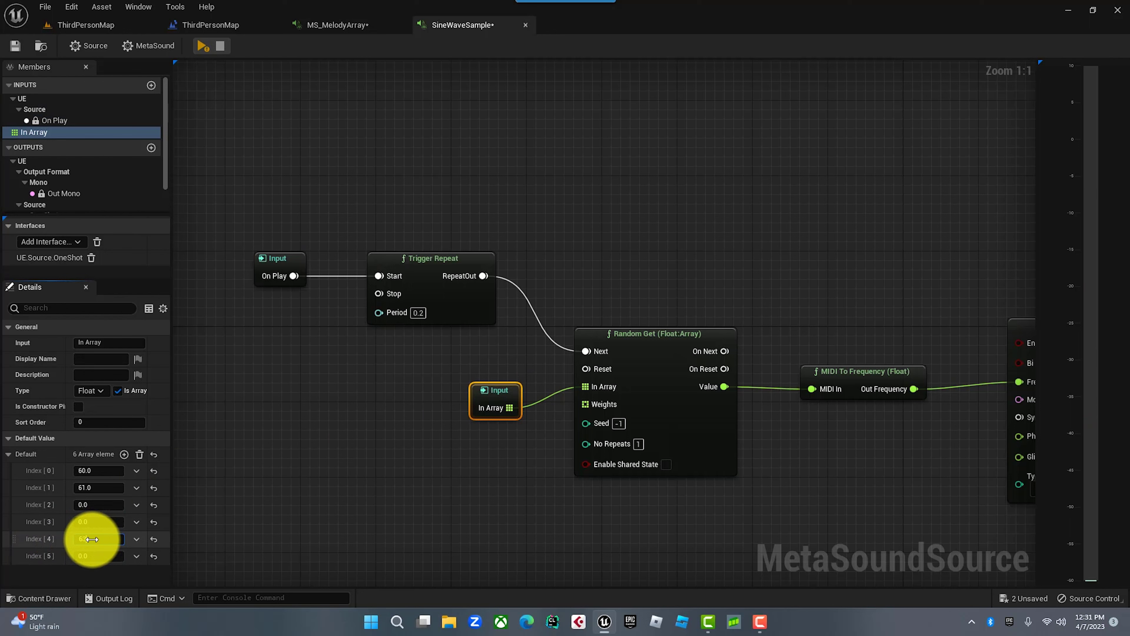
pyautogui.click(209, 518)
pyautogui.click(477, 393)
pyautogui.click(507, 389)
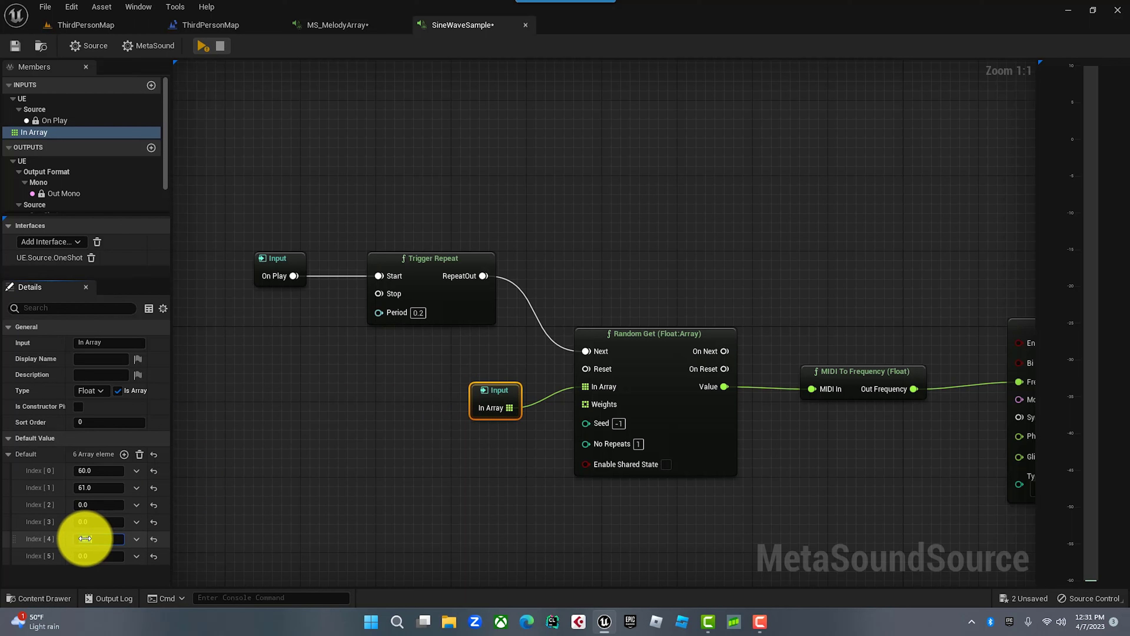
# - Replay the melody with the new note, then stop it
pyautogui.click(240, 511)
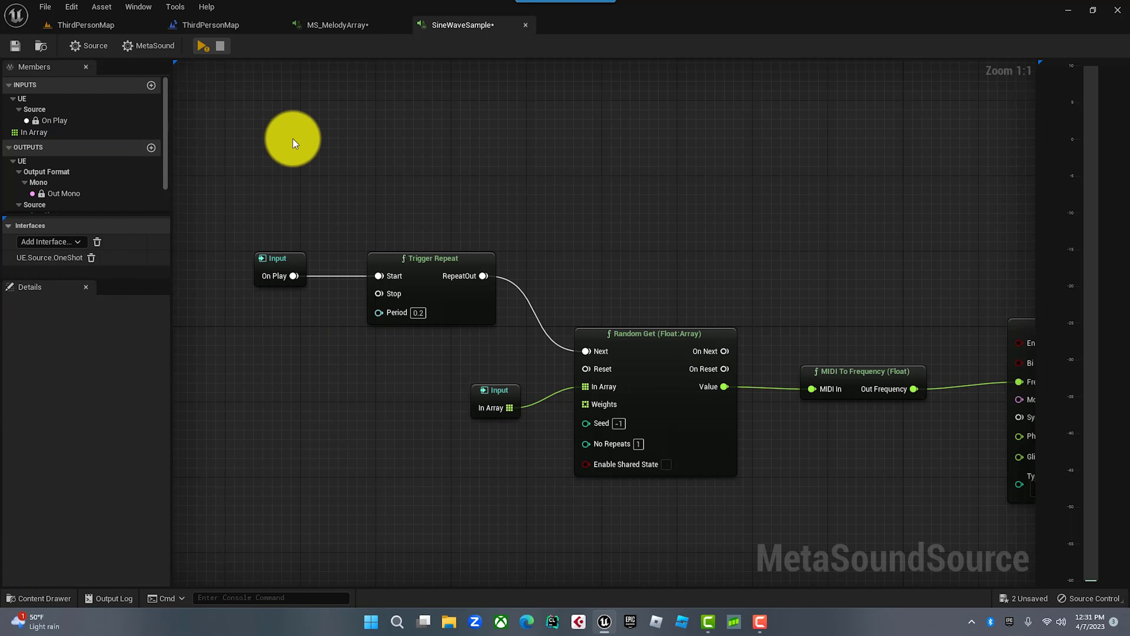
pyautogui.click(202, 45)
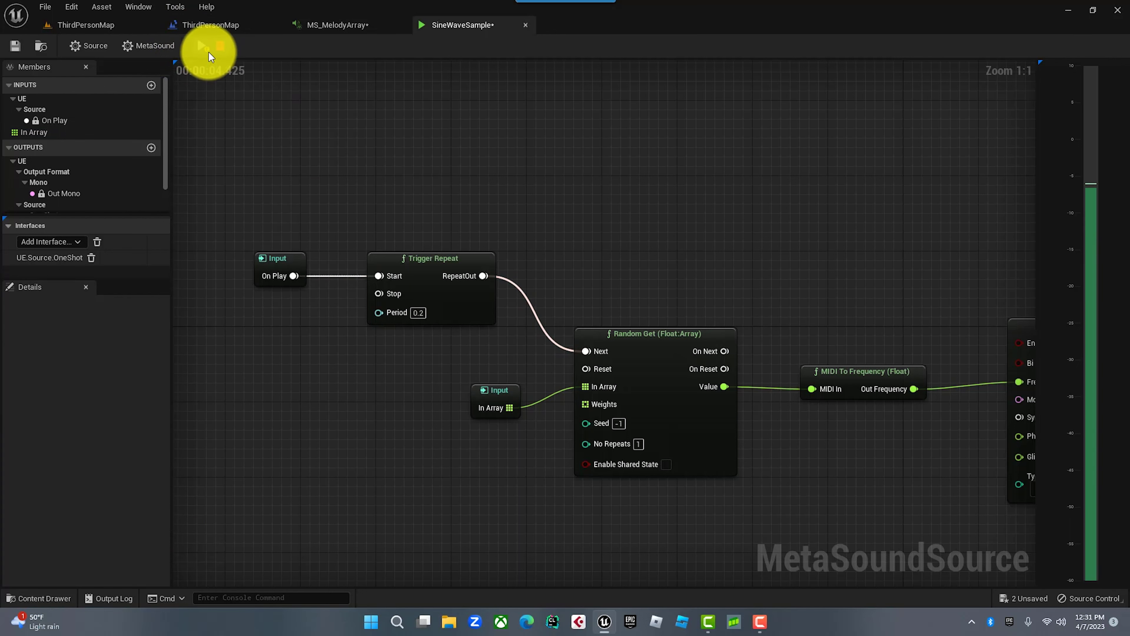
pyautogui.click(220, 46)
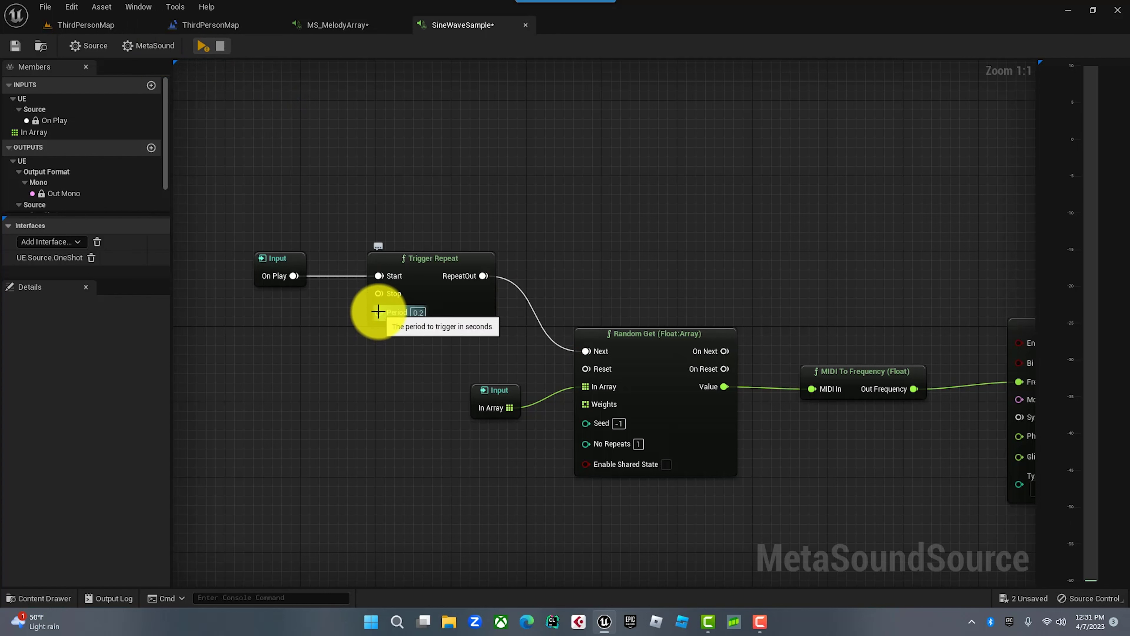
# - Feed Trigger Repeat's Period from a new BPM To Seconds node and audition the timing
pyautogui.moveTo(378, 312); pyautogui.dragTo(264, 344)
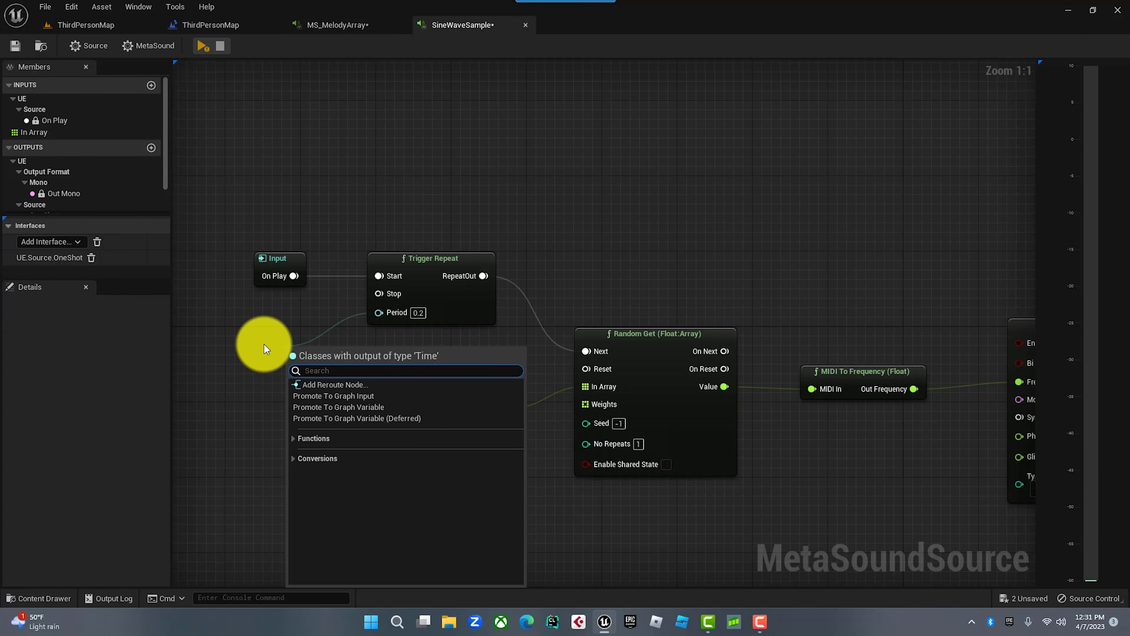
pyautogui.write('bpm')
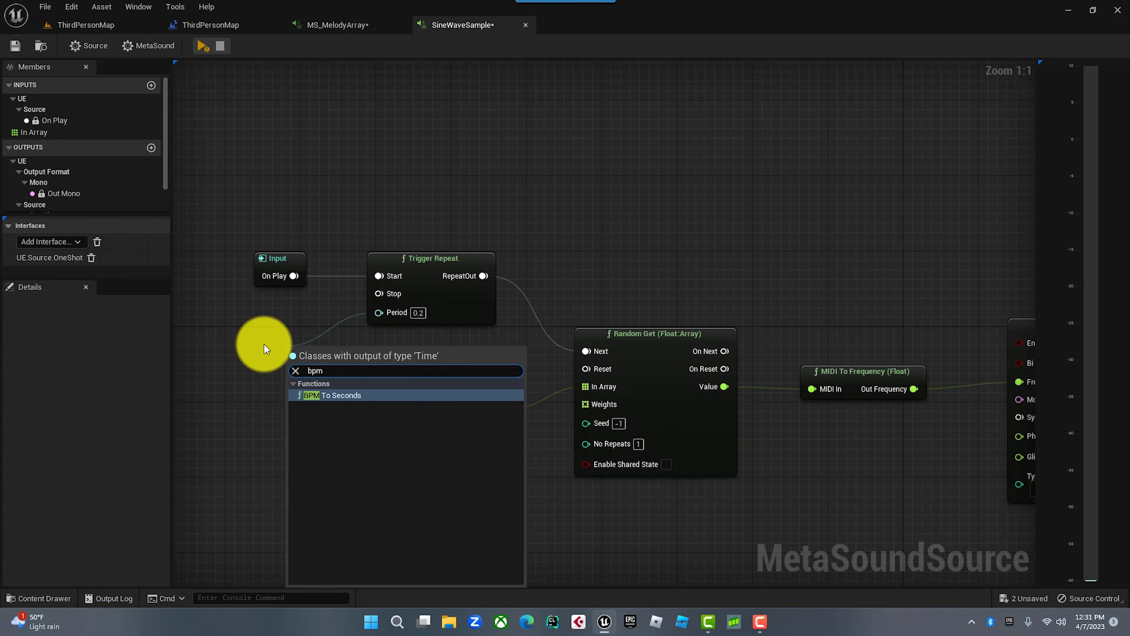
pyautogui.click(320, 393)
pyautogui.moveTo(275, 357); pyautogui.dragTo(238, 357)
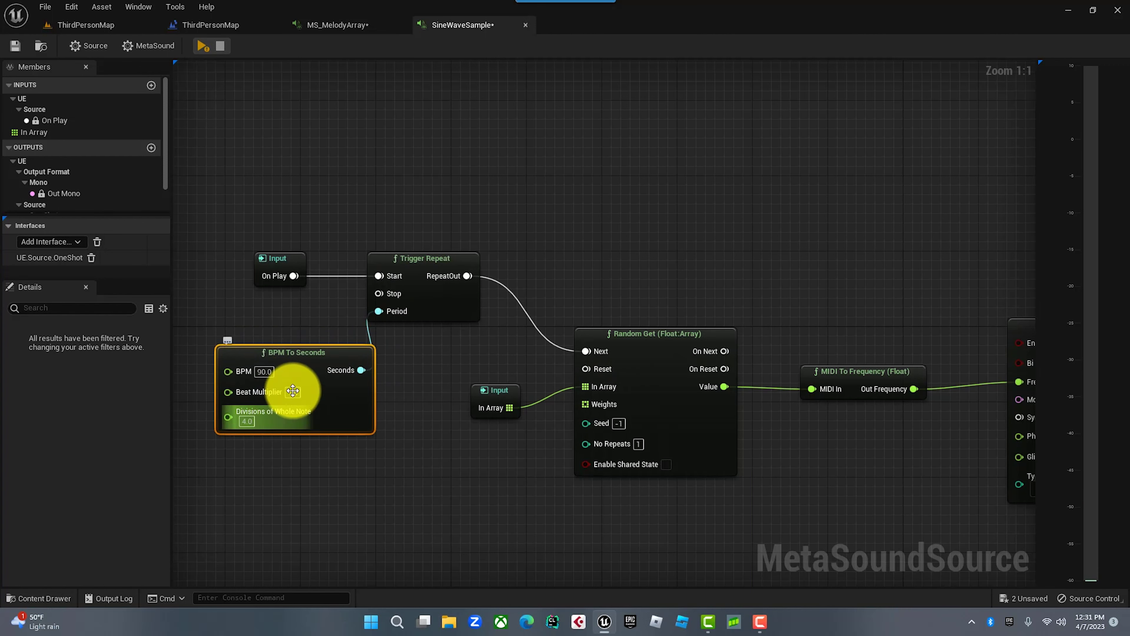
pyautogui.click(199, 47)
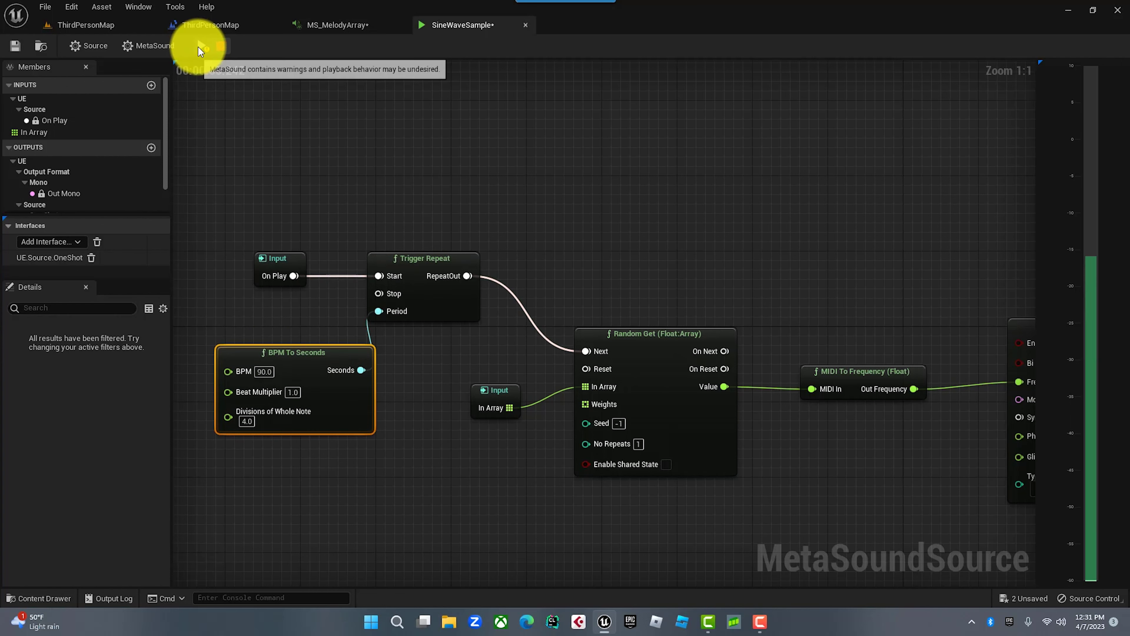
pyautogui.click(221, 47)
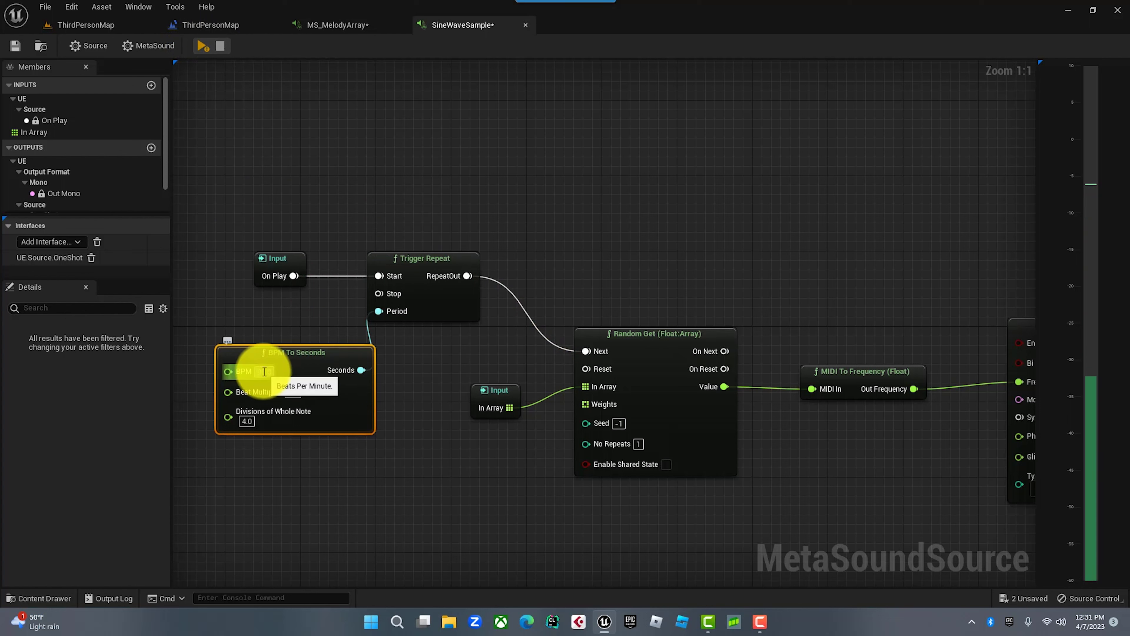
# - Set BPM to 126, try Beat Multiplier 2.0, then return it to 1.0 and replay
pyautogui.click(303, 455)
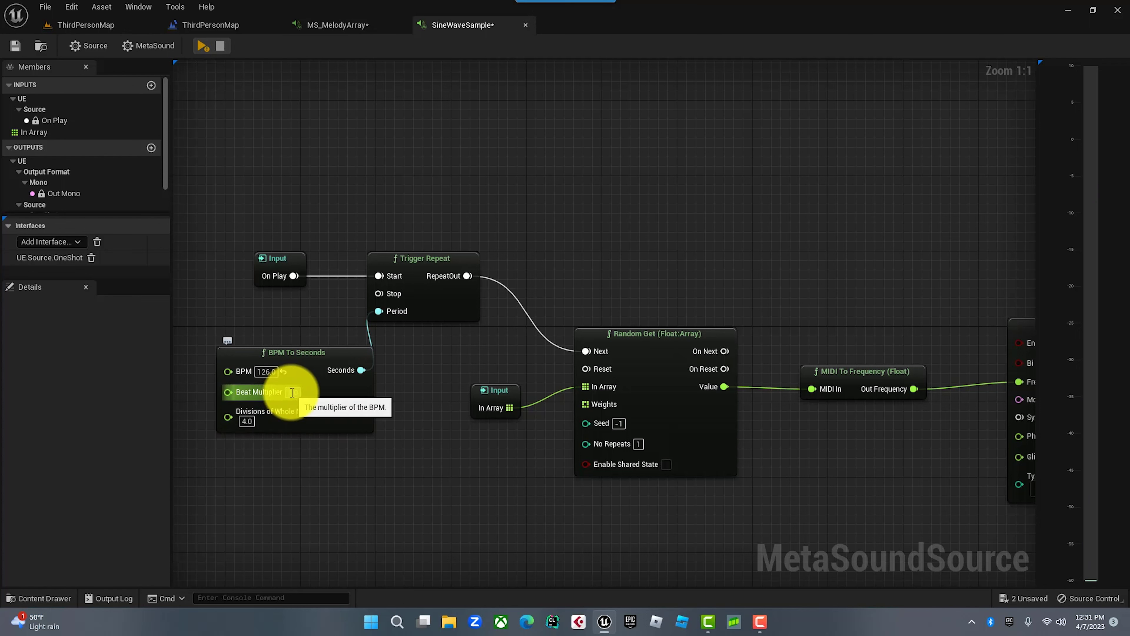
pyautogui.click(292, 392)
pyautogui.write('2')
pyautogui.click(285, 456)
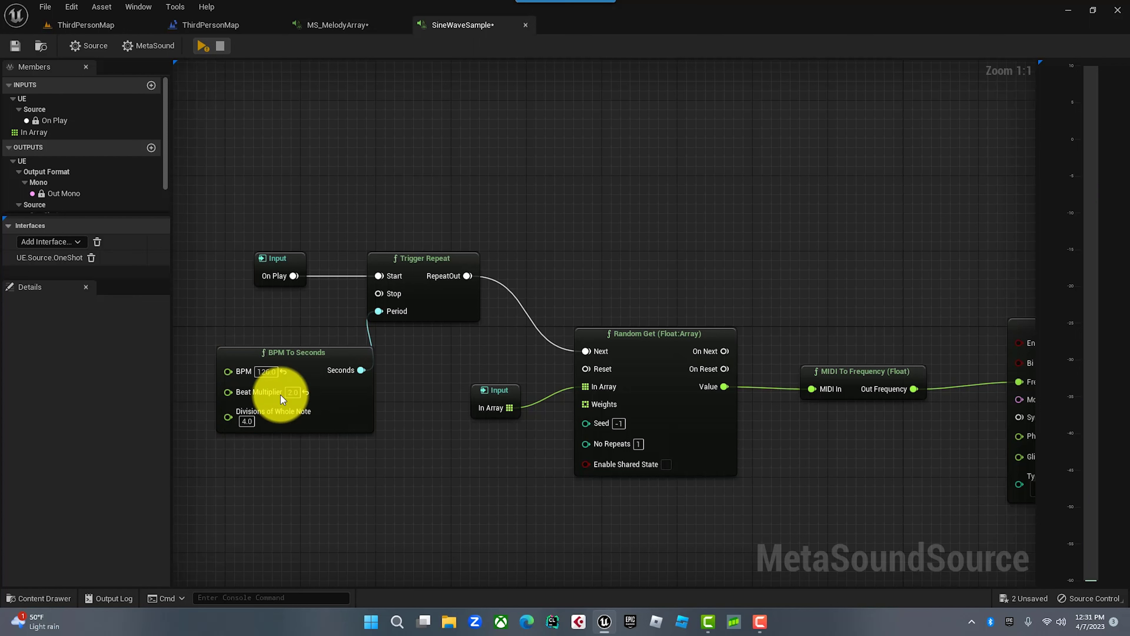
pyautogui.click(203, 46)
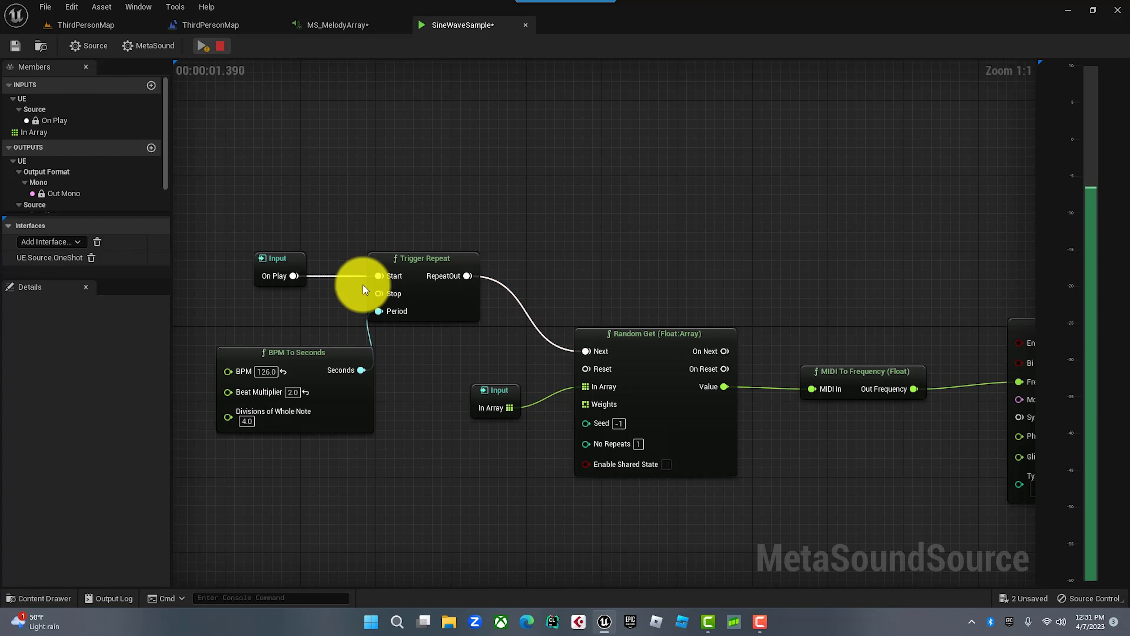
pyautogui.click(220, 46)
pyautogui.click(292, 392)
pyautogui.write('4')
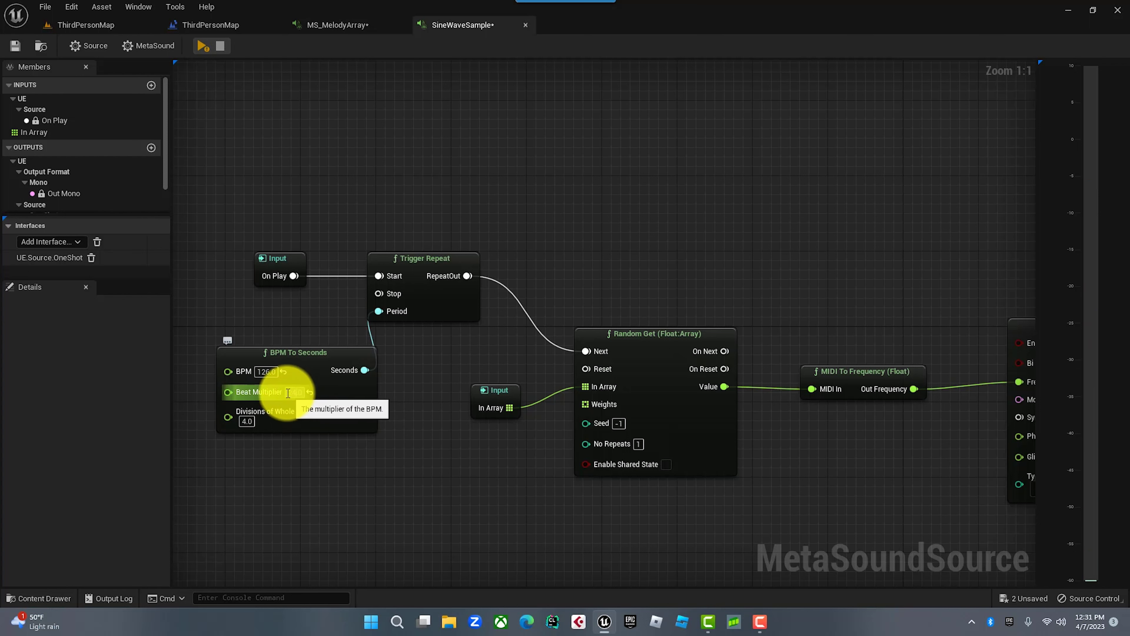
pyautogui.press('Escape')
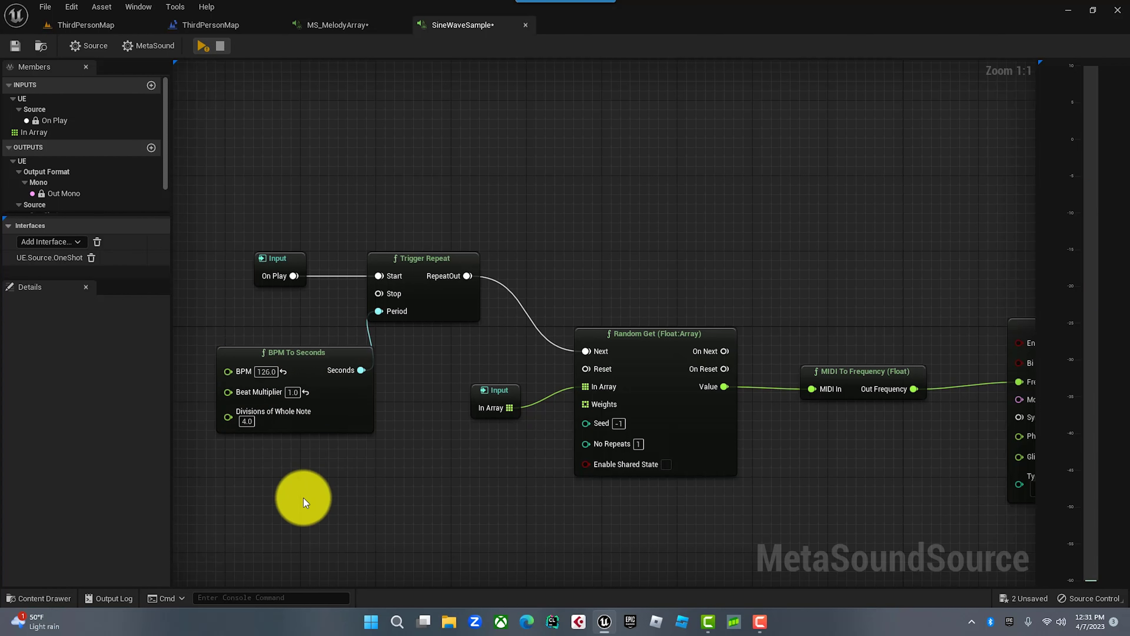
pyautogui.click(200, 44)
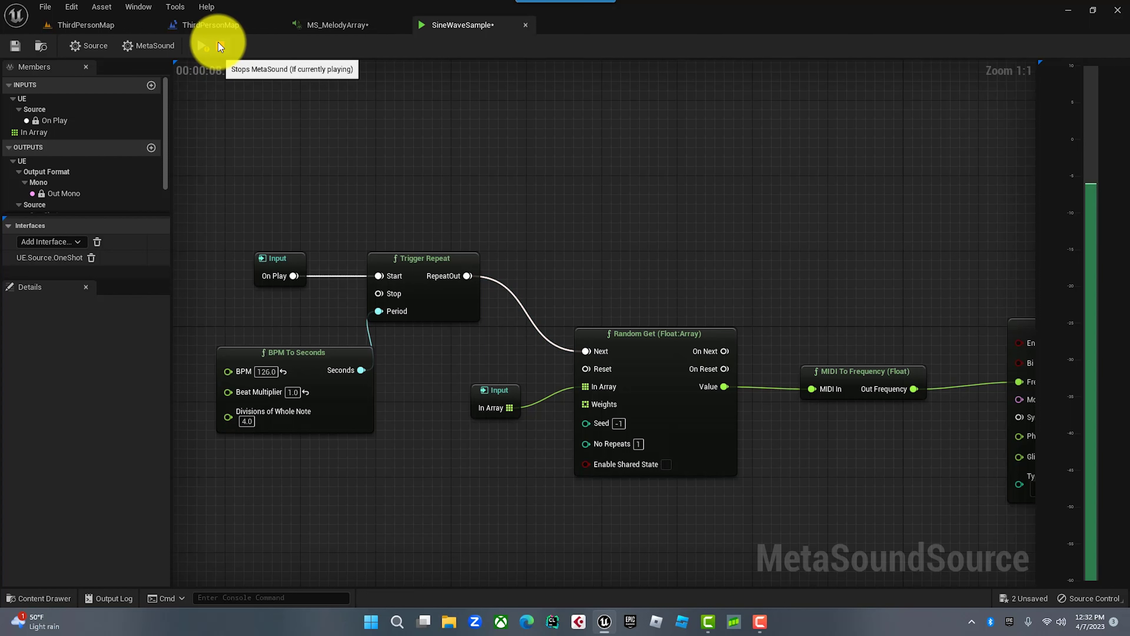
# - Change the In Array note at Index [3] to 65.0, then play and stop the preview
pyautogui.click(220, 46)
pyautogui.click(512, 389)
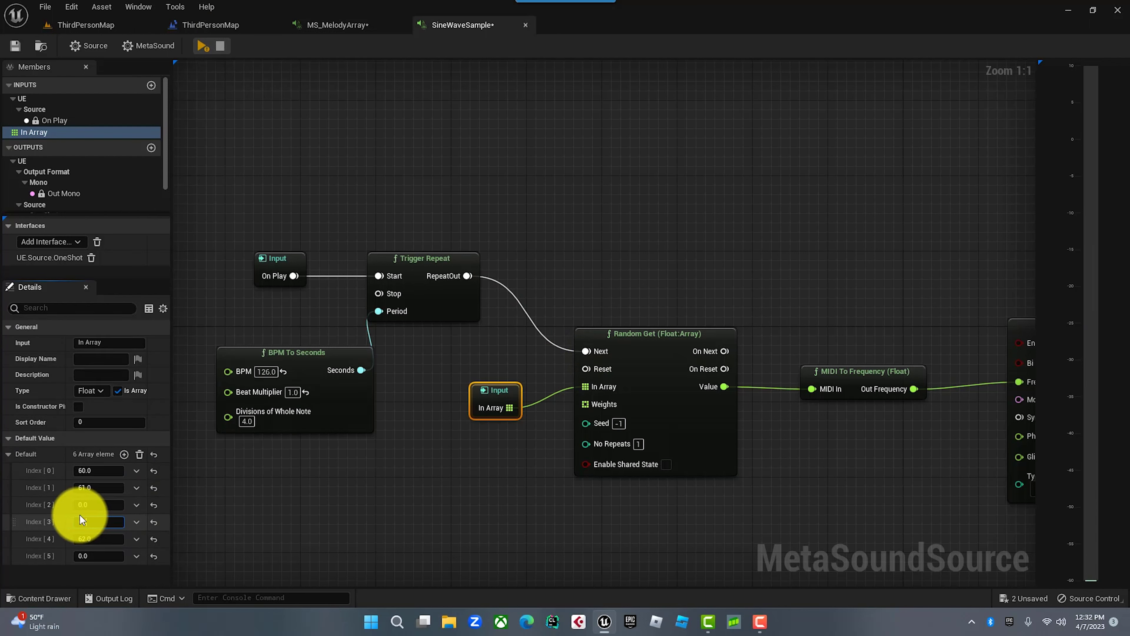
pyautogui.click(302, 468)
pyautogui.click(500, 391)
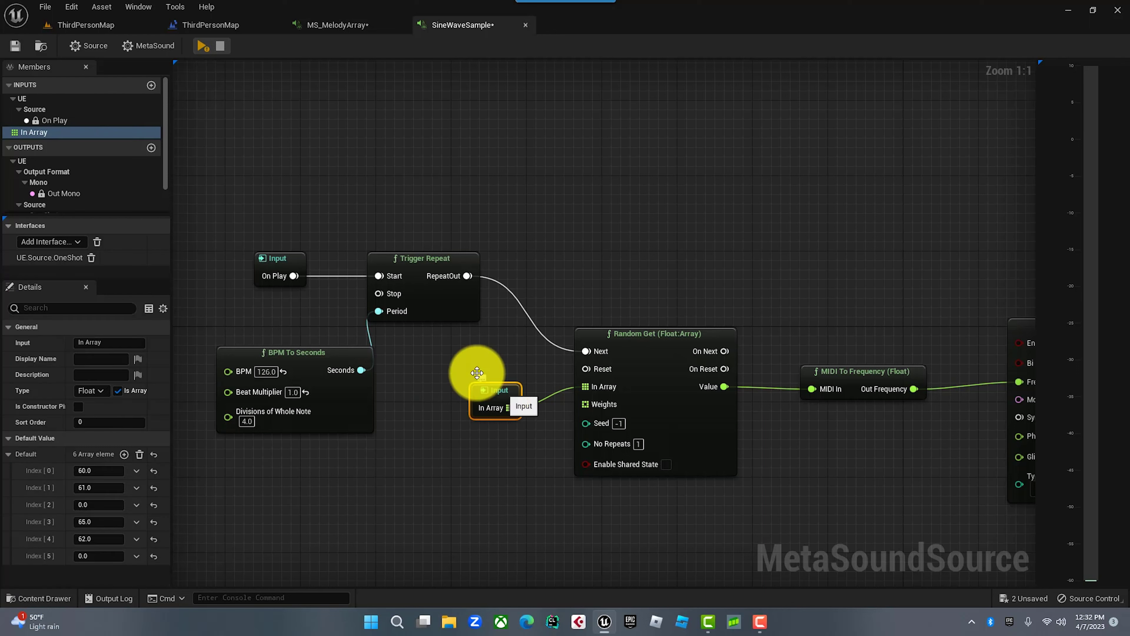
pyautogui.click(197, 46)
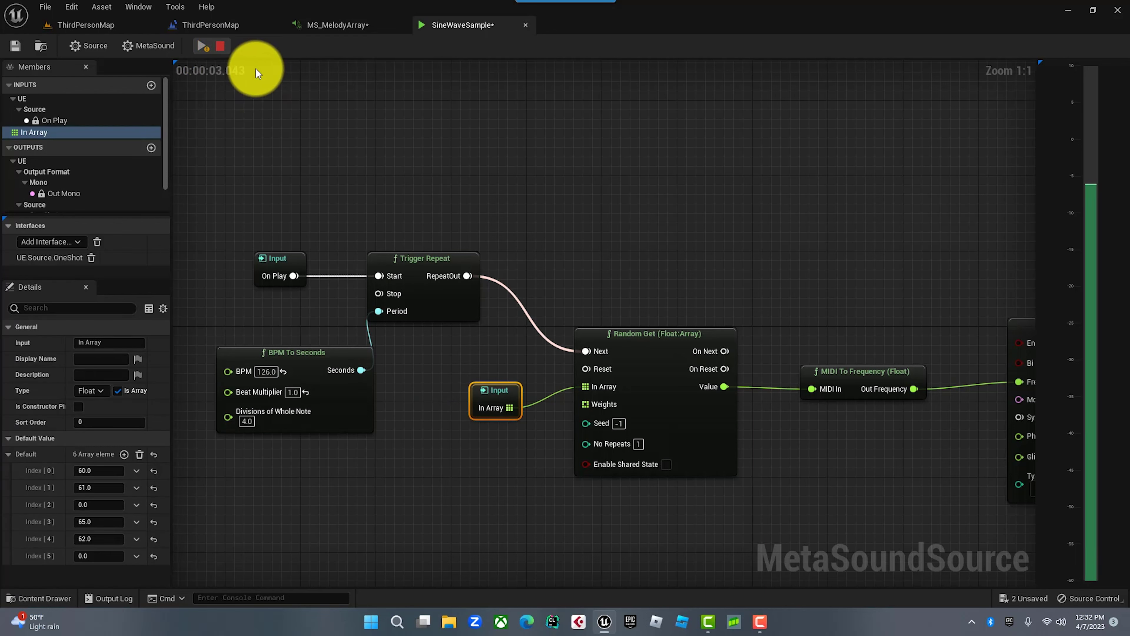
pyautogui.click(221, 46)
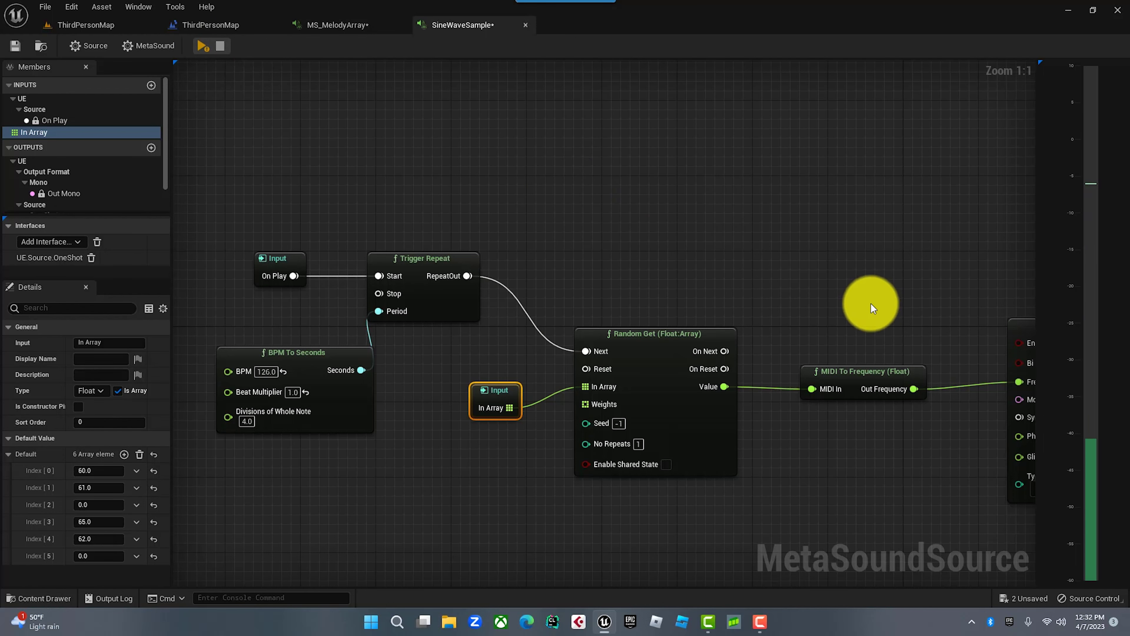
pyautogui.moveTo(859, 291); pyautogui.dragTo(869, 256, button='right')
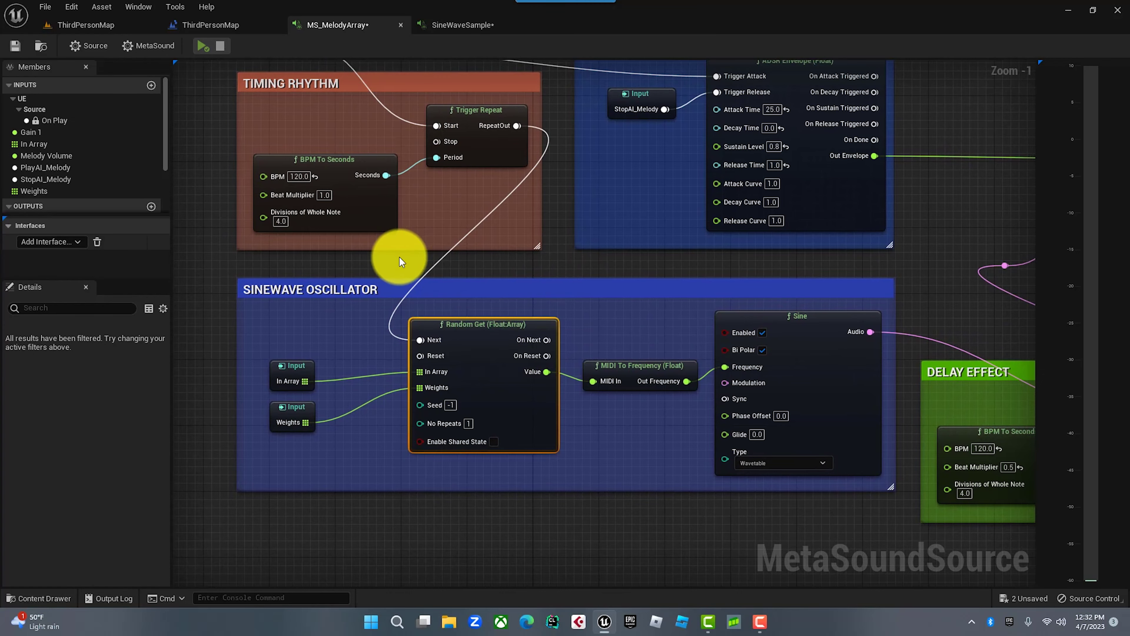
pyautogui.moveTo(399, 257); pyautogui.dragTo(429, 348, button='right')
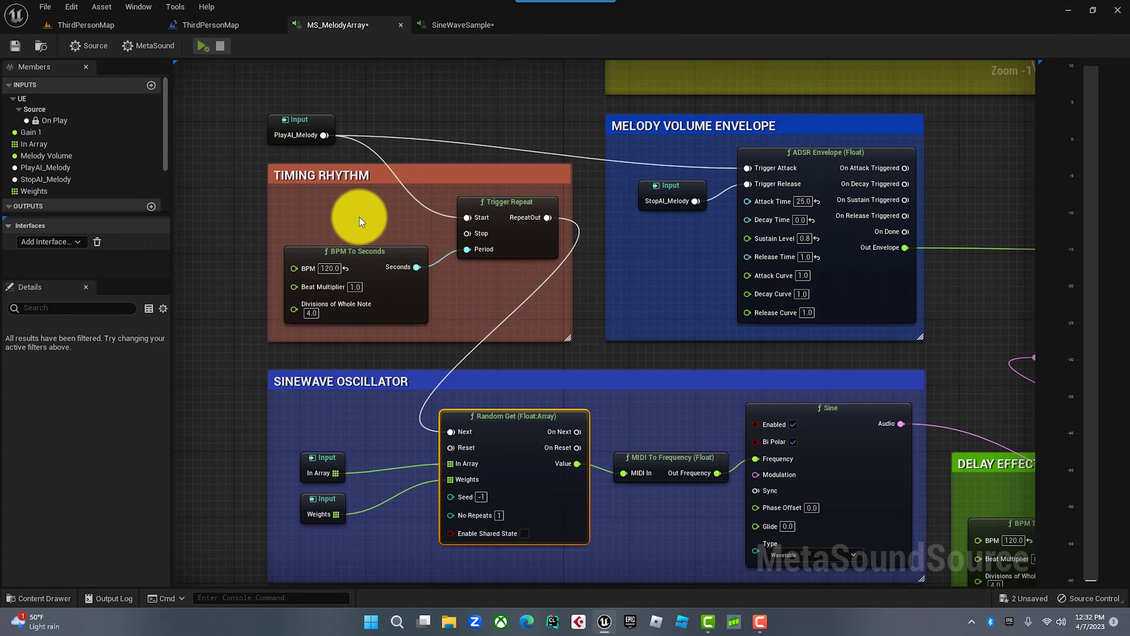
pyautogui.click(307, 121)
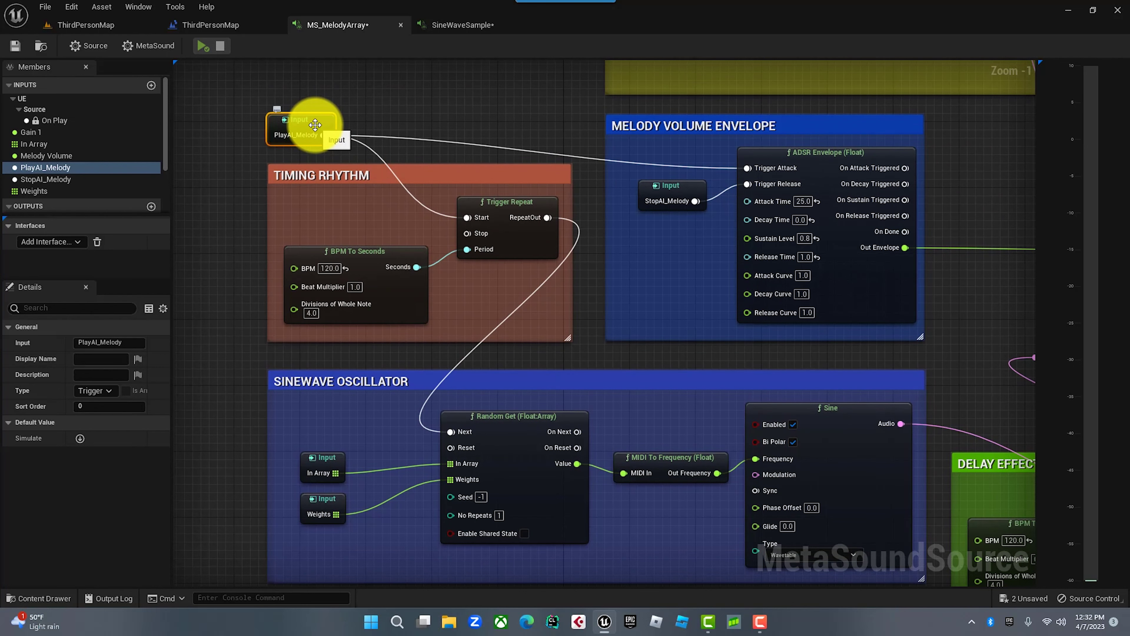
pyautogui.moveTo(445, 105); pyautogui.dragTo(434, 88, button='right')
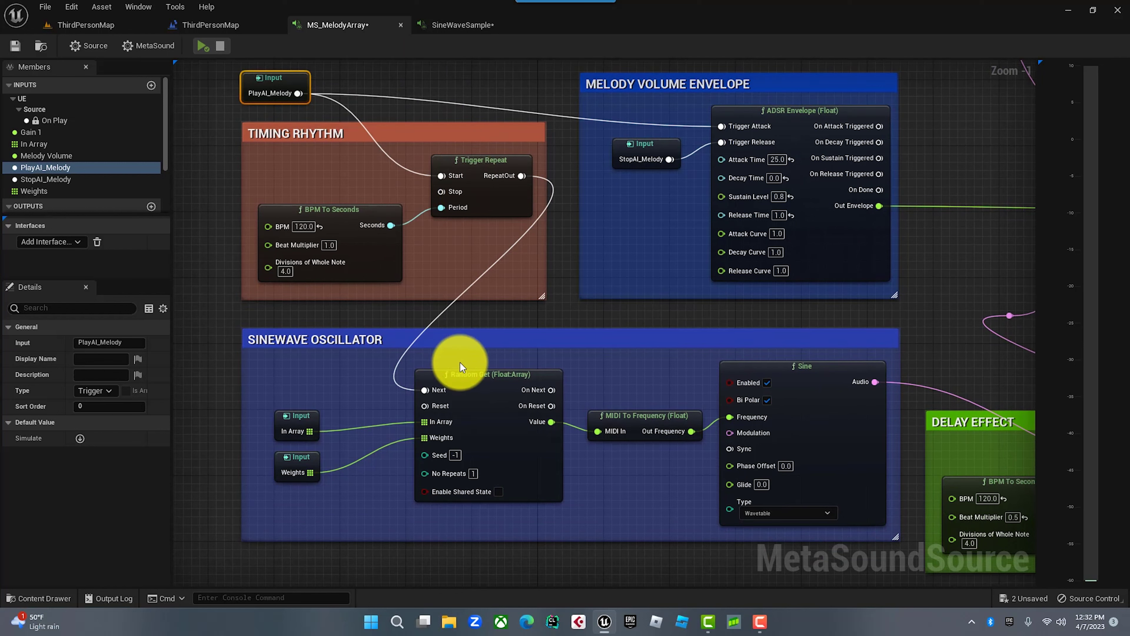
# - Inspect the In Array and Weights inputs around SineWaveSample's Random Get node
pyautogui.click(306, 420)
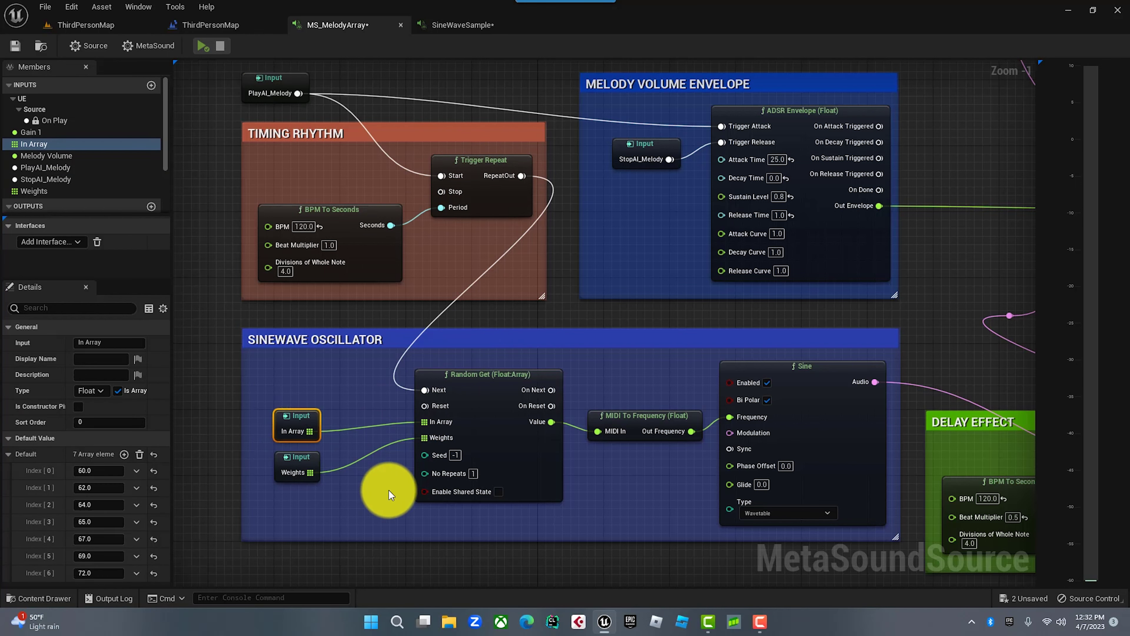
pyautogui.moveTo(415, 550); pyautogui.dragTo(446, 497, button='right')
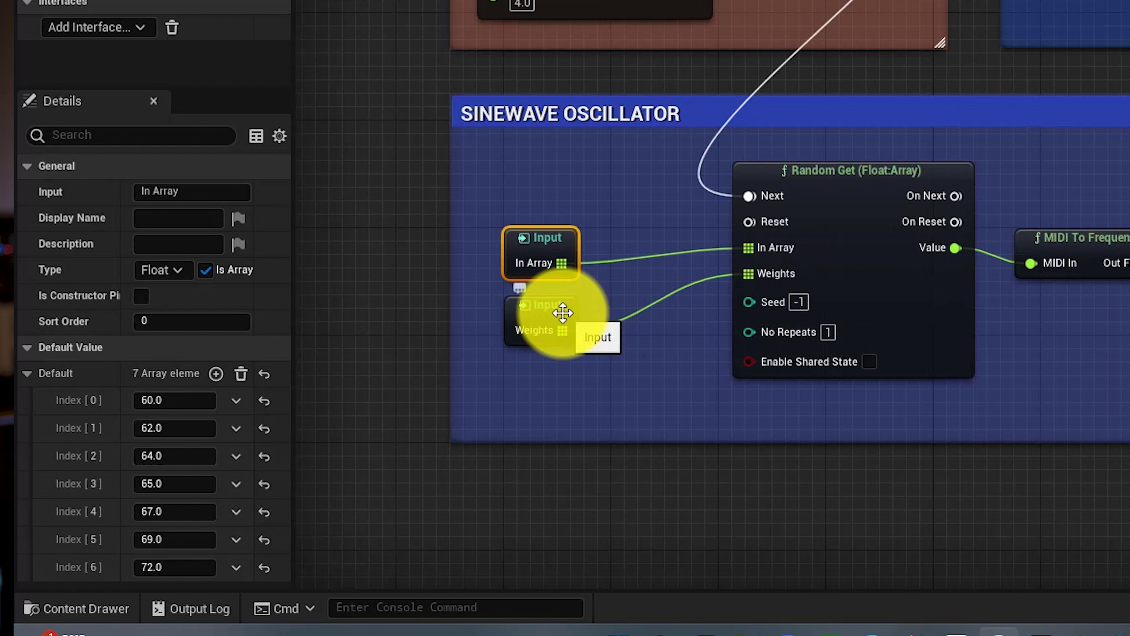
pyautogui.click(338, 420)
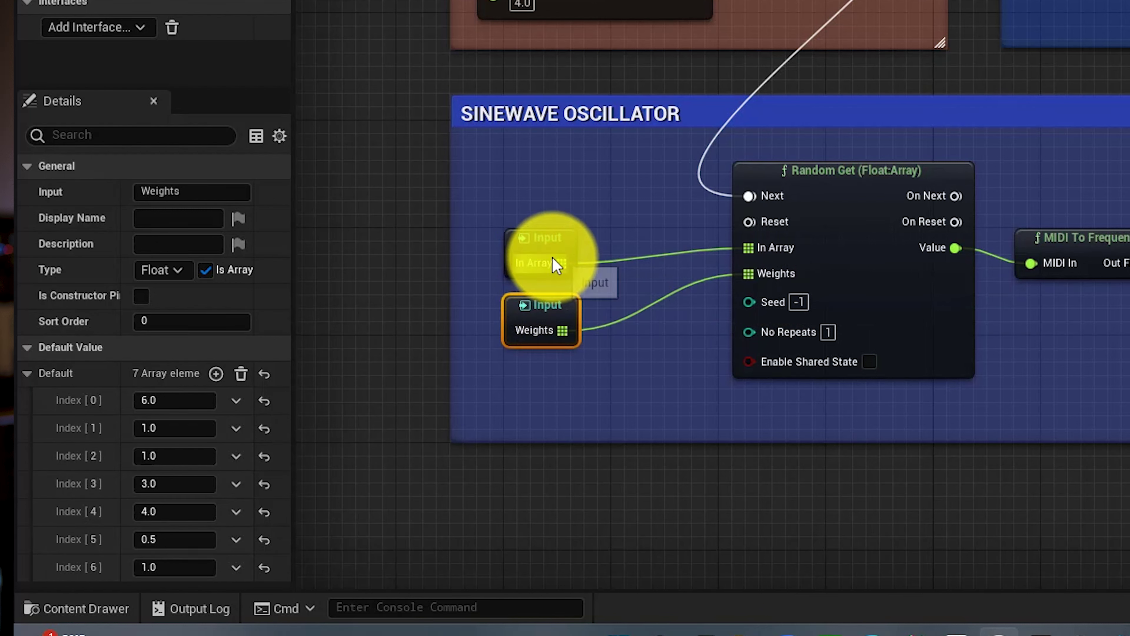
pyautogui.click(555, 247)
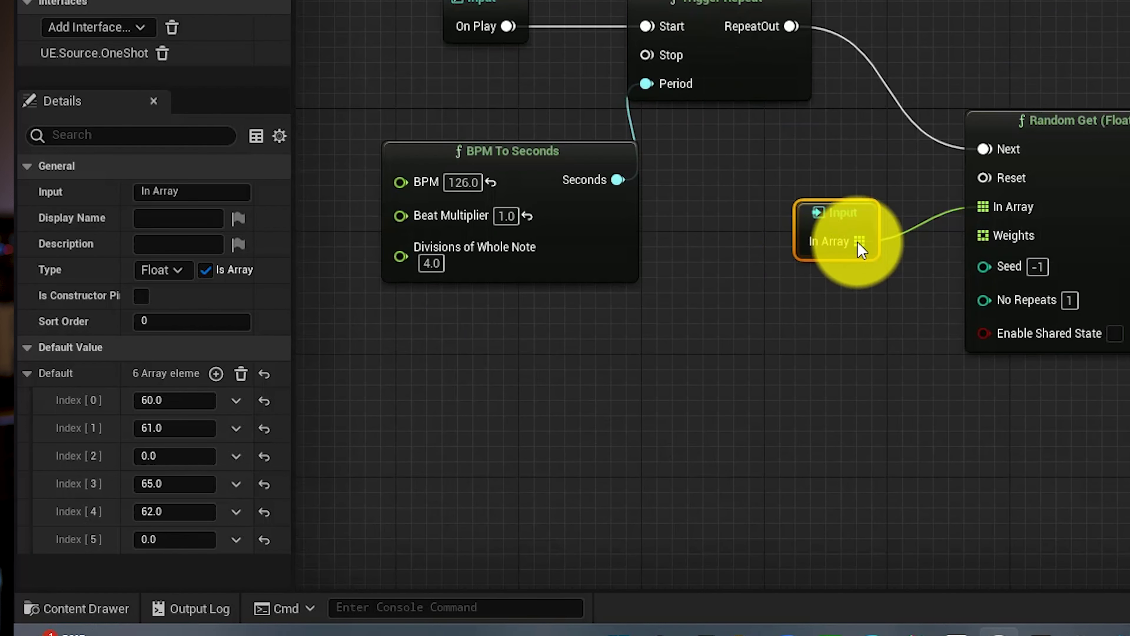
# - Promote Random Get's Weights pin to a graph input and fill it with 0.0 elements
pyautogui.moveTo(860, 241); pyautogui.dragTo(765, 362)
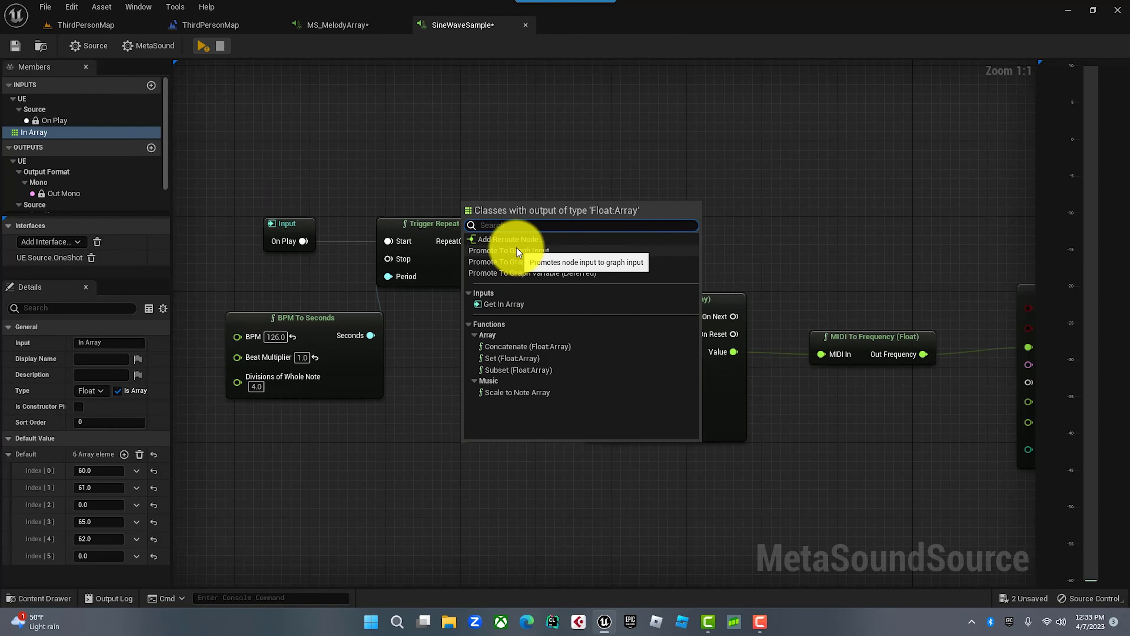
pyautogui.click(517, 248)
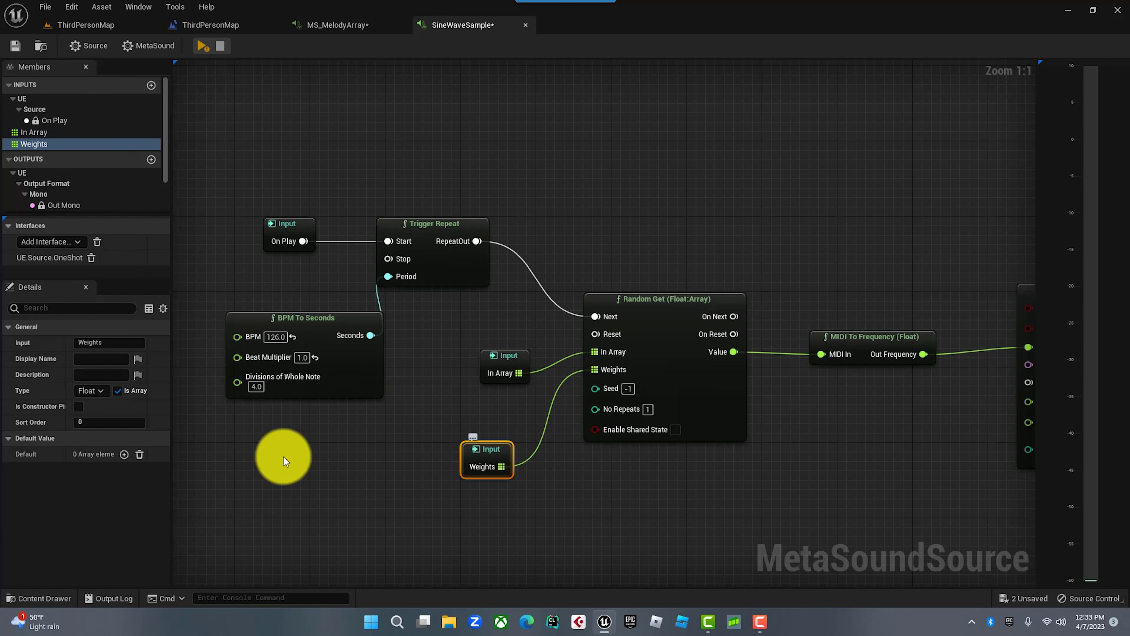
pyautogui.click(125, 454)
pyautogui.click(125, 454)
pyautogui.click(125, 455)
pyautogui.click(124, 454)
pyautogui.click(125, 455)
pyautogui.click(125, 454)
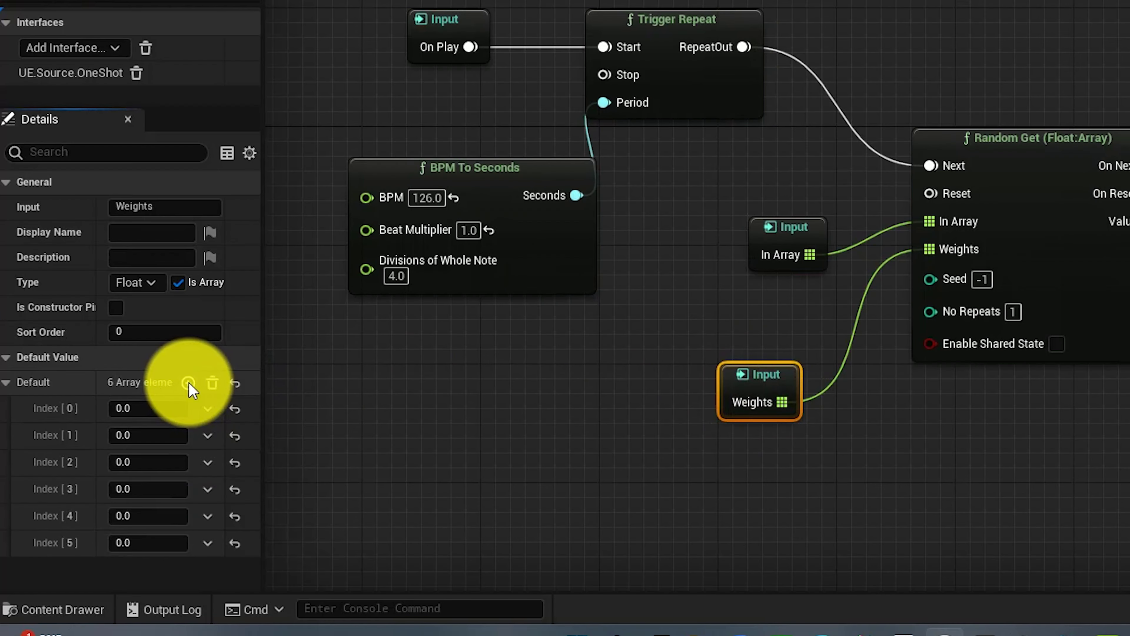
# - Compare MS_MelodyArray's In Array notes against the Weights input's values
pyautogui.click(792, 229)
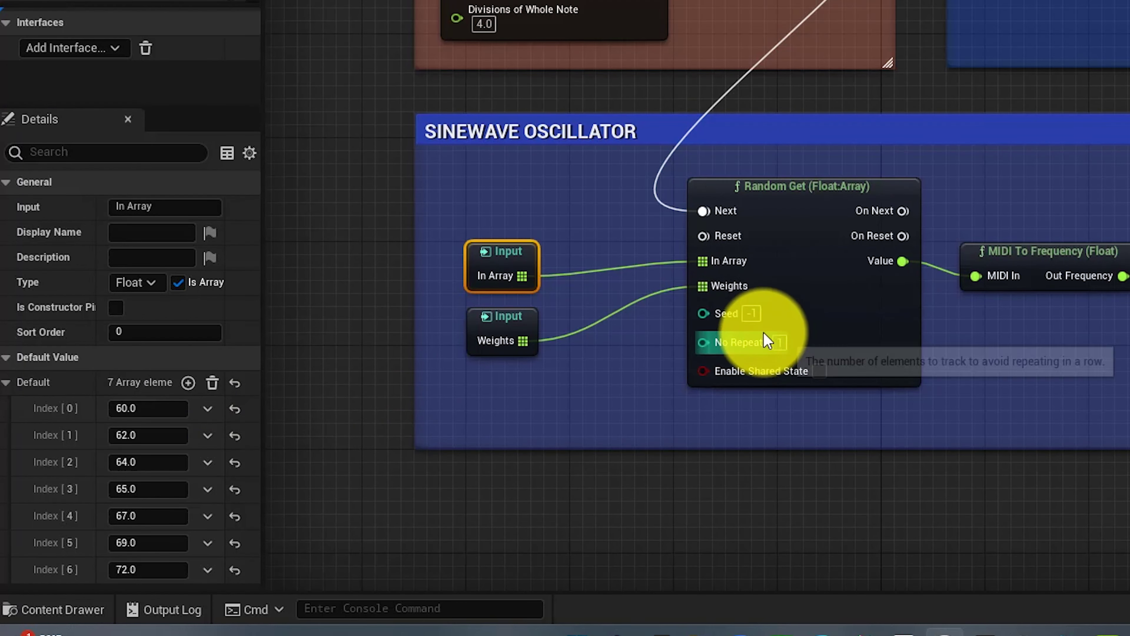
pyautogui.click(527, 325)
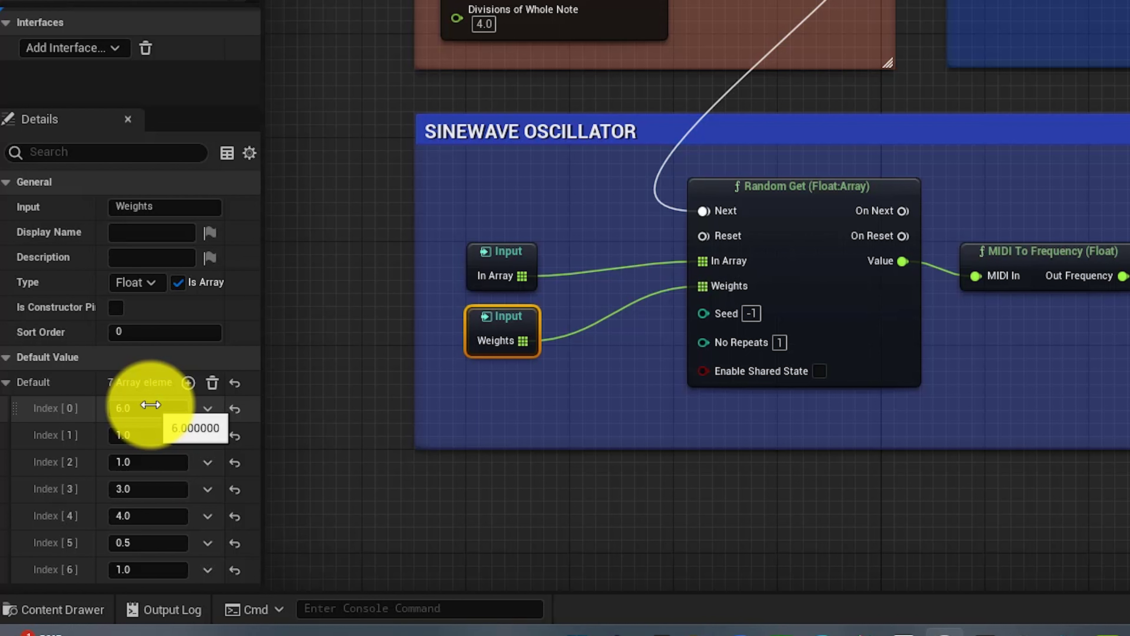
pyautogui.click(516, 251)
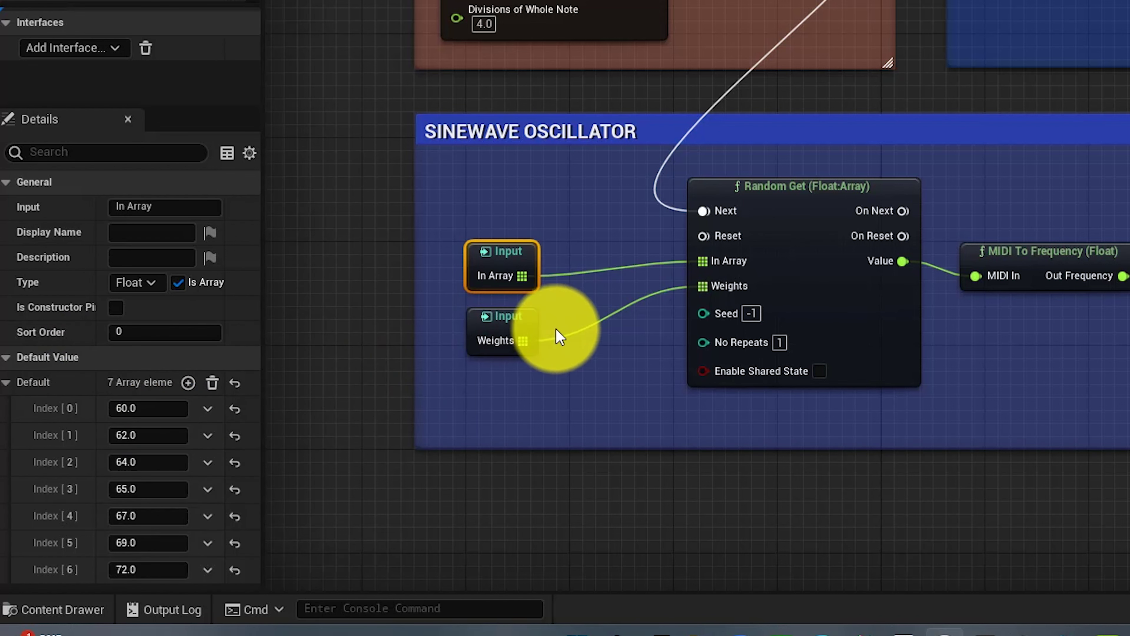
pyautogui.click(501, 317)
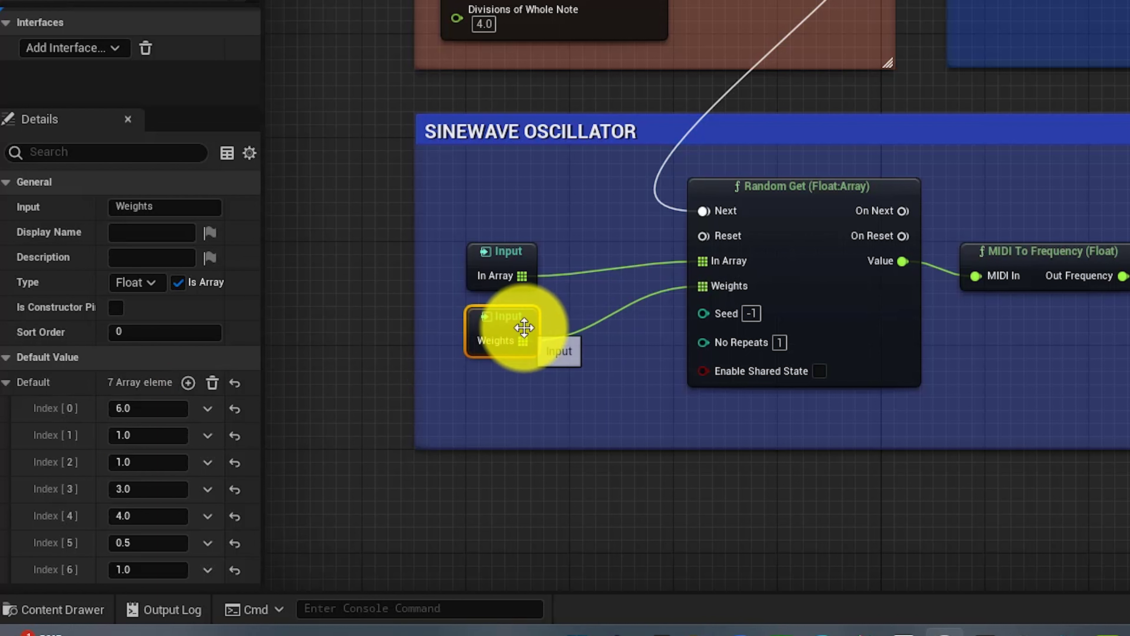
# - Step through the Weights Index [1]–[6] fields: 1.0, 1.0, 3.0, 4.0, 0.5, 1.0
pyautogui.click(158, 433)
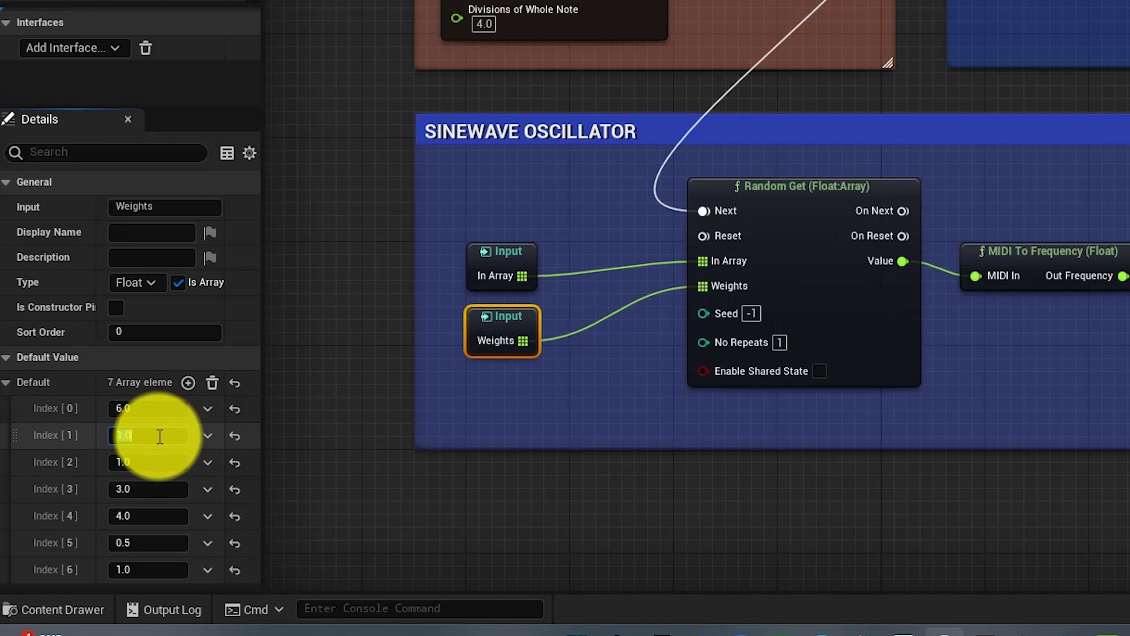
pyautogui.click(161, 465)
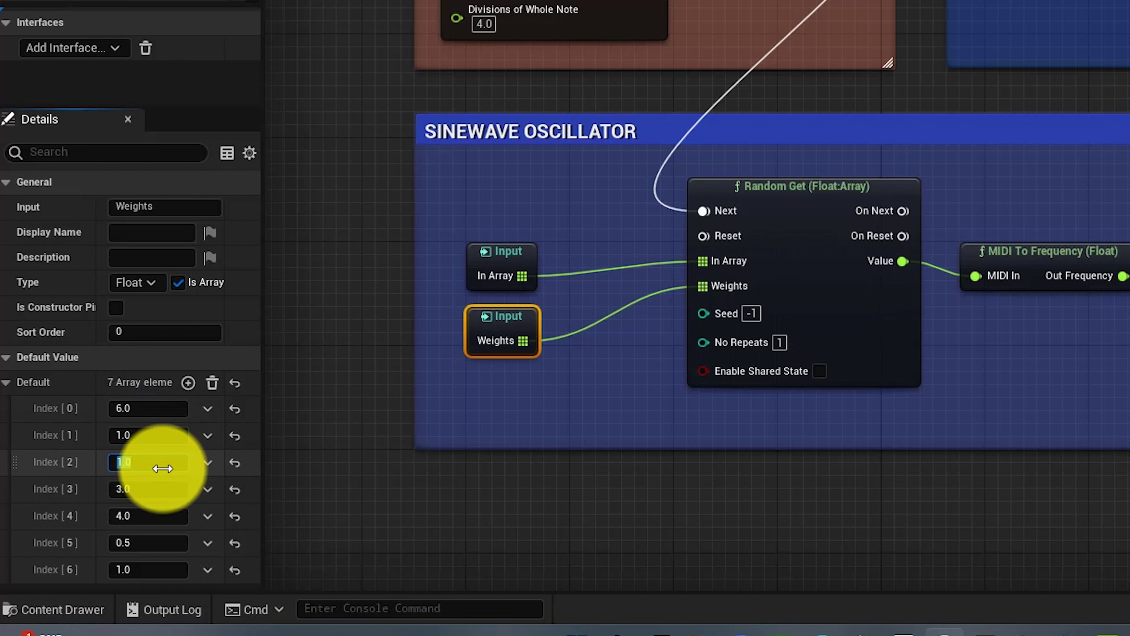
pyautogui.click(168, 488)
pyautogui.click(160, 518)
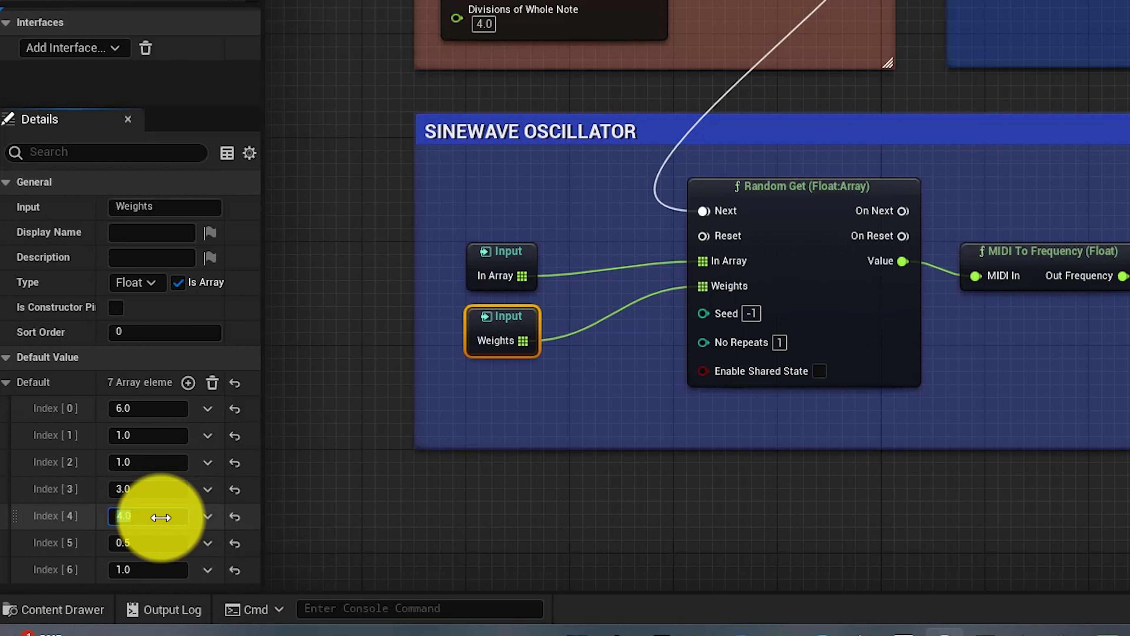
pyautogui.click(150, 539)
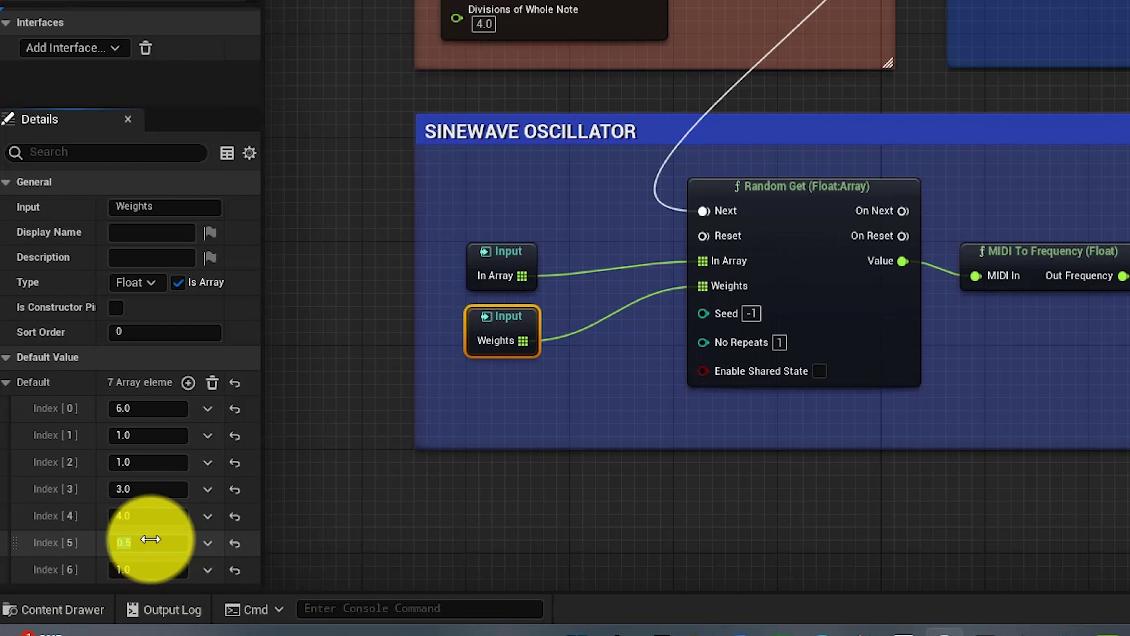
pyautogui.click(151, 572)
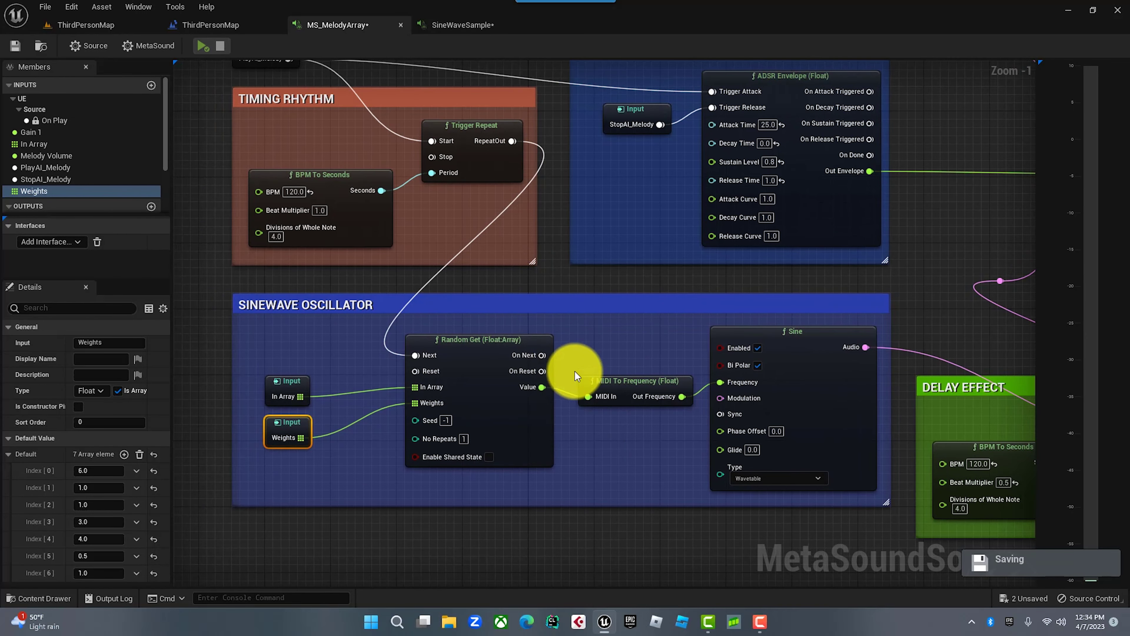
# - Inspect the In Array, Weights, Trigger Repeat and PlayAI_Melody nodes, then save MS_MelodyArray
pyautogui.moveTo(554, 272); pyautogui.dragTo(538, 296, button='right')
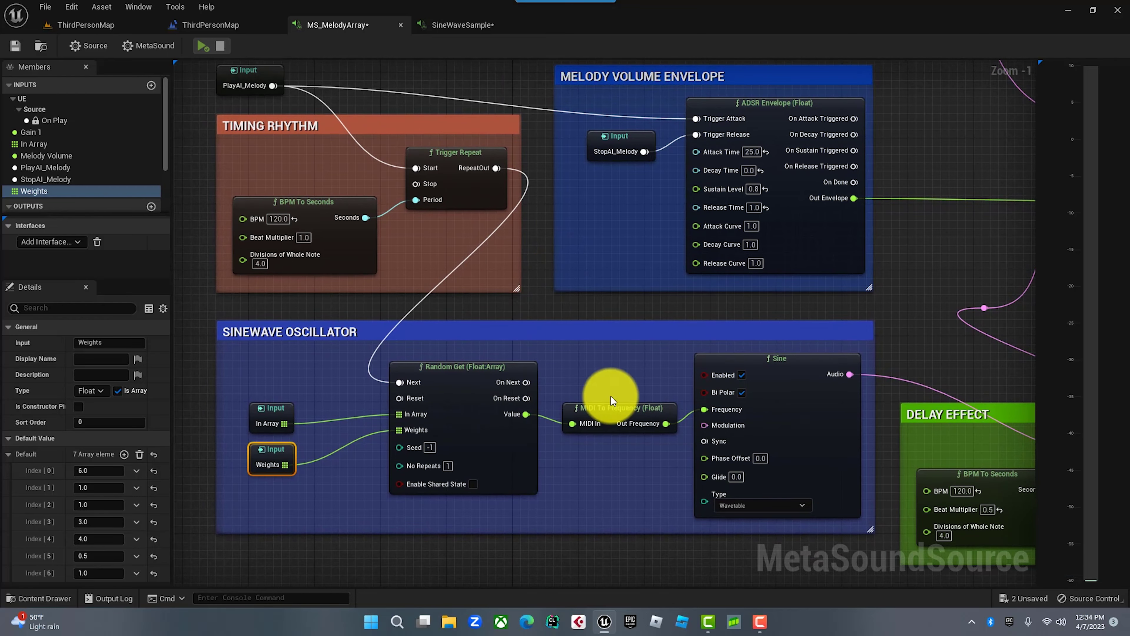
pyautogui.click(281, 409)
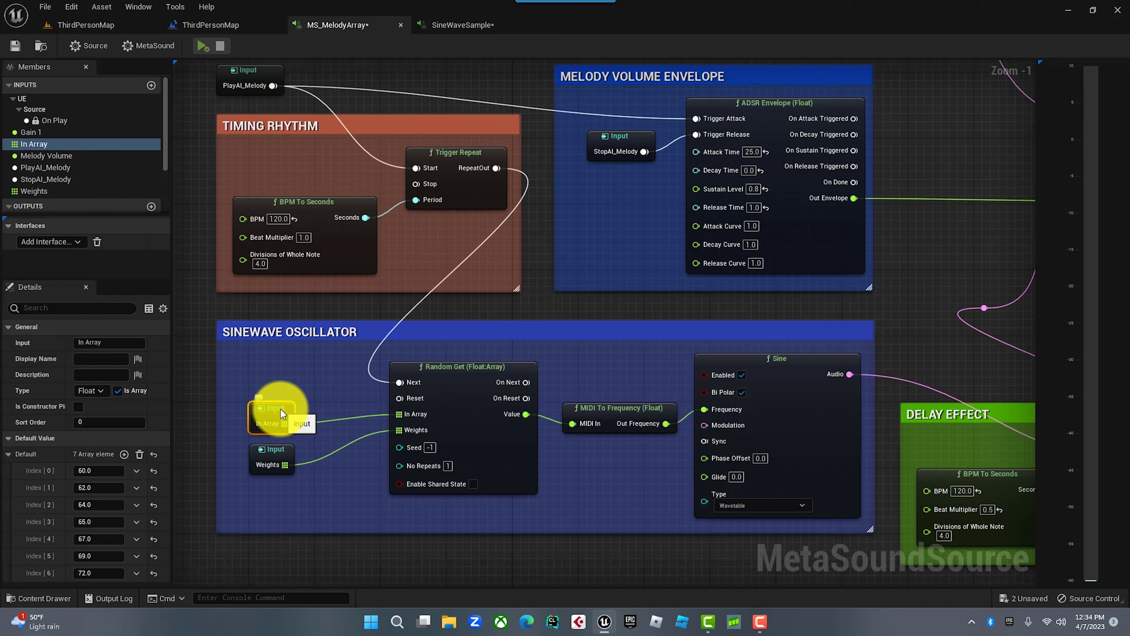
pyautogui.click(286, 449)
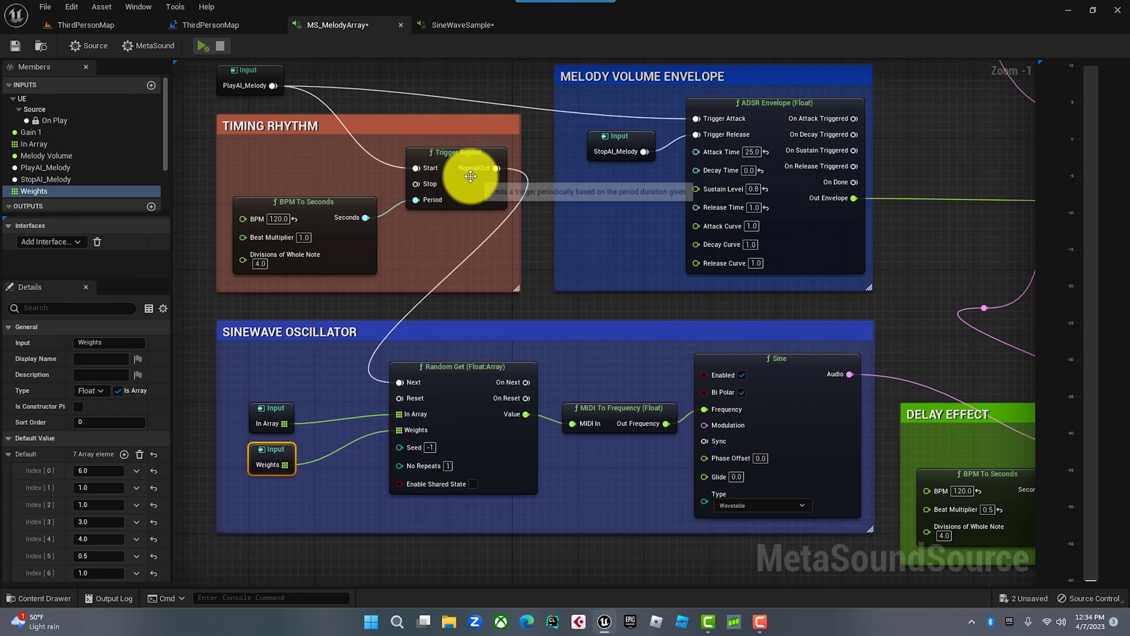
pyautogui.click(410, 146)
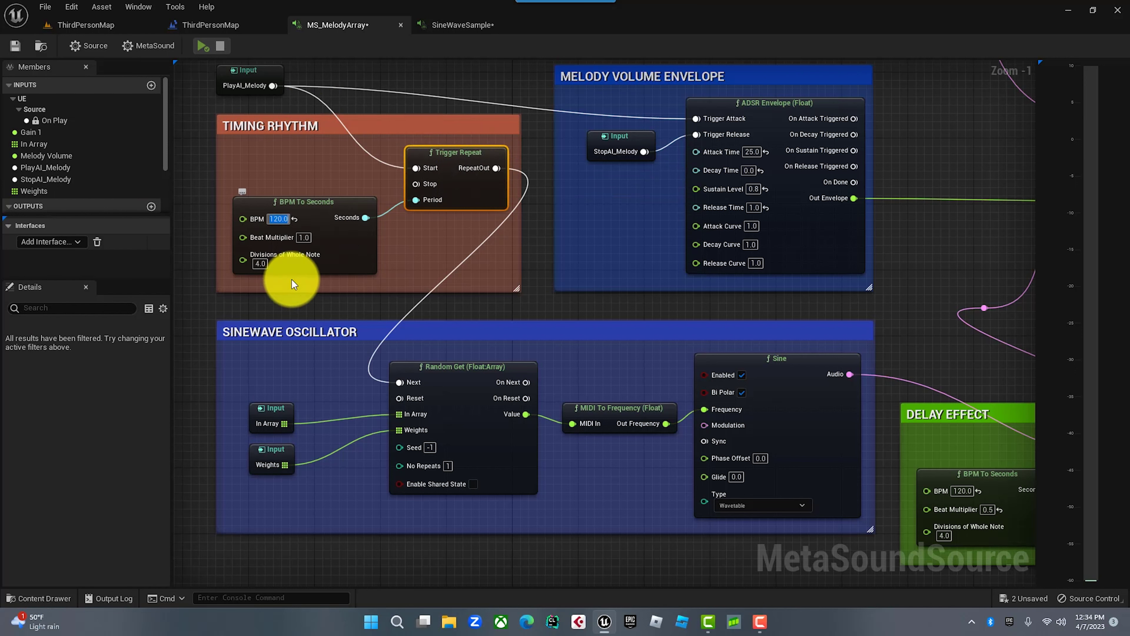
pyautogui.click(267, 74)
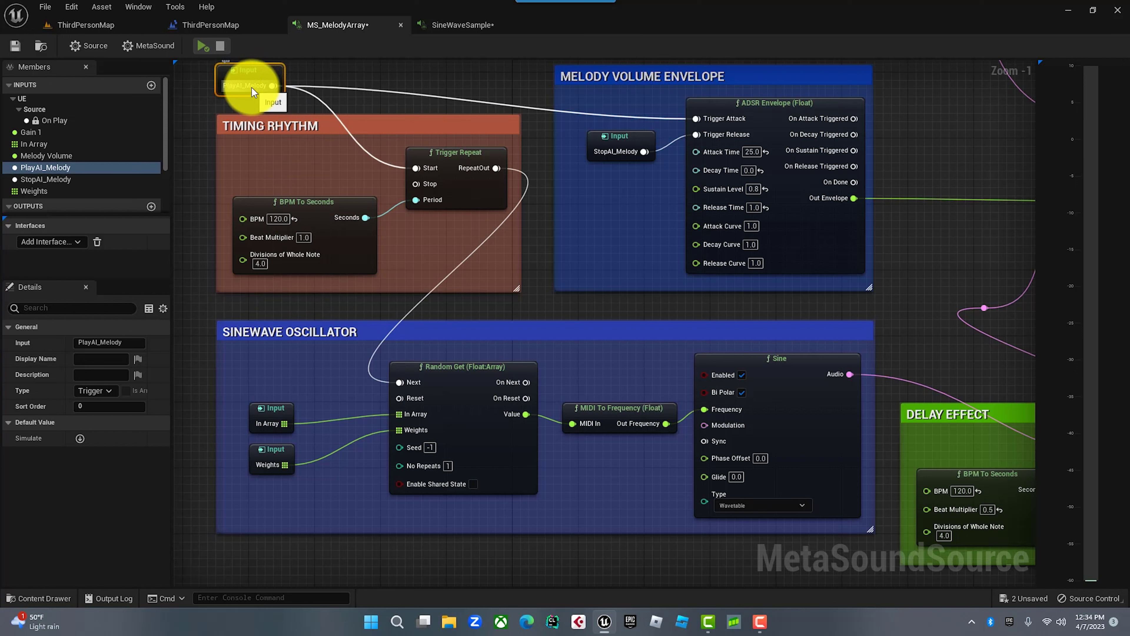
pyautogui.click(138, 341)
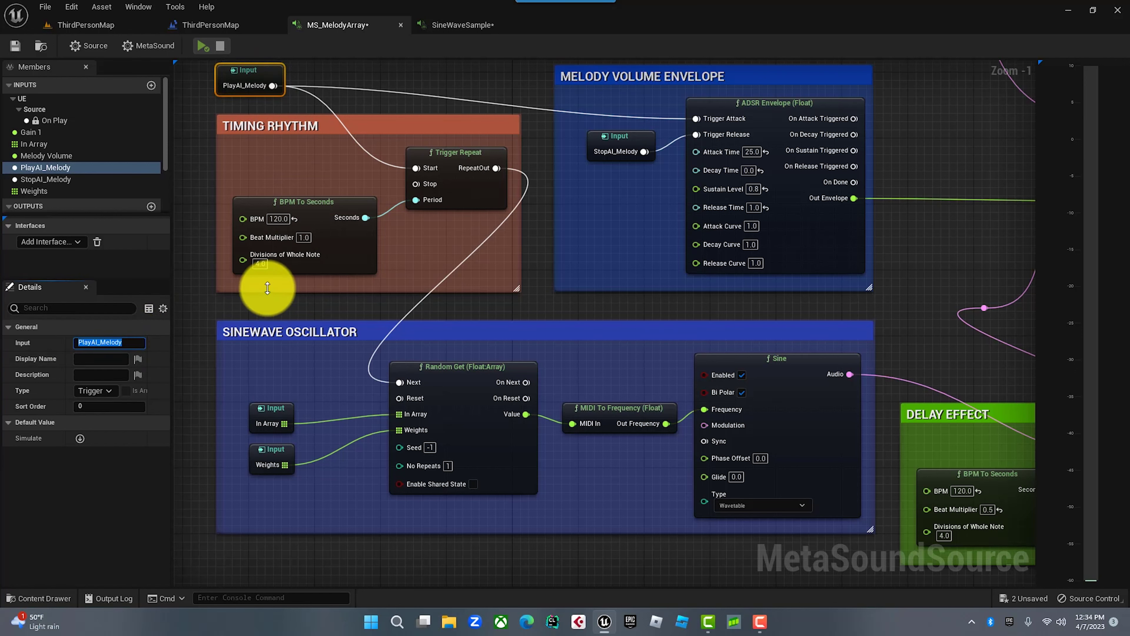
pyautogui.click(226, 308)
pyautogui.click(15, 48)
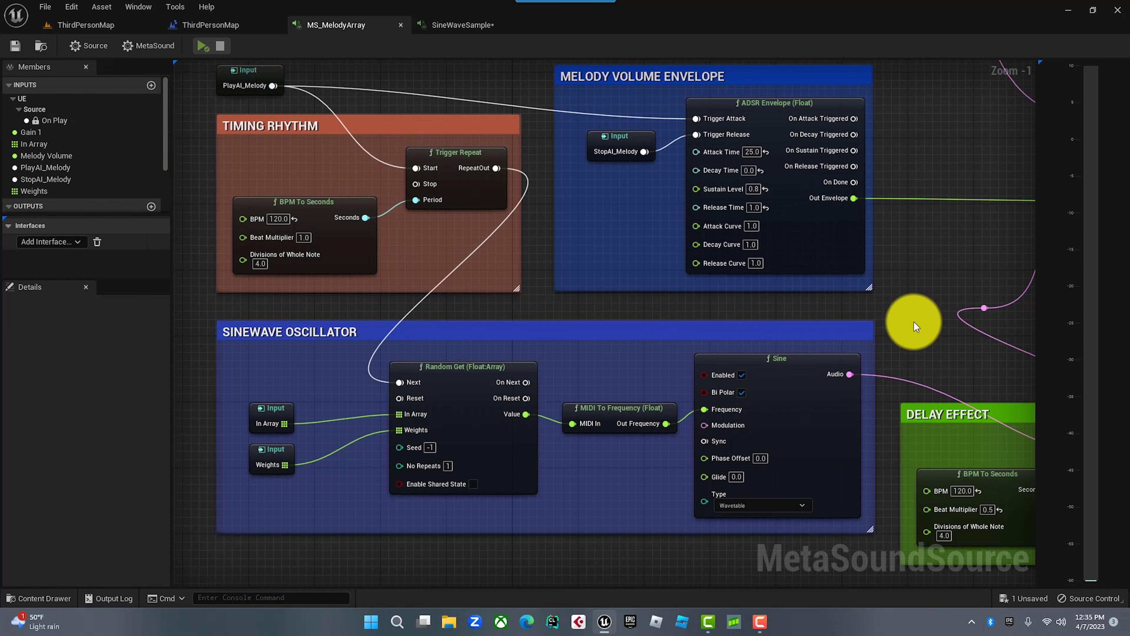
pyautogui.moveTo(914, 321); pyautogui.dragTo(443, 267, button='right')
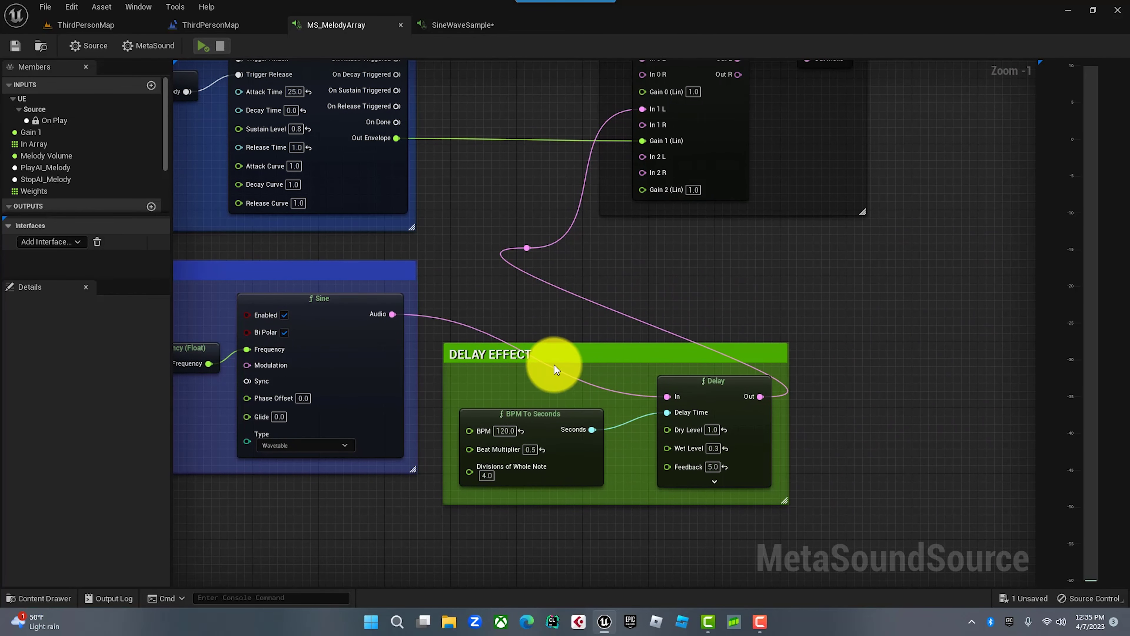
pyautogui.click(701, 382)
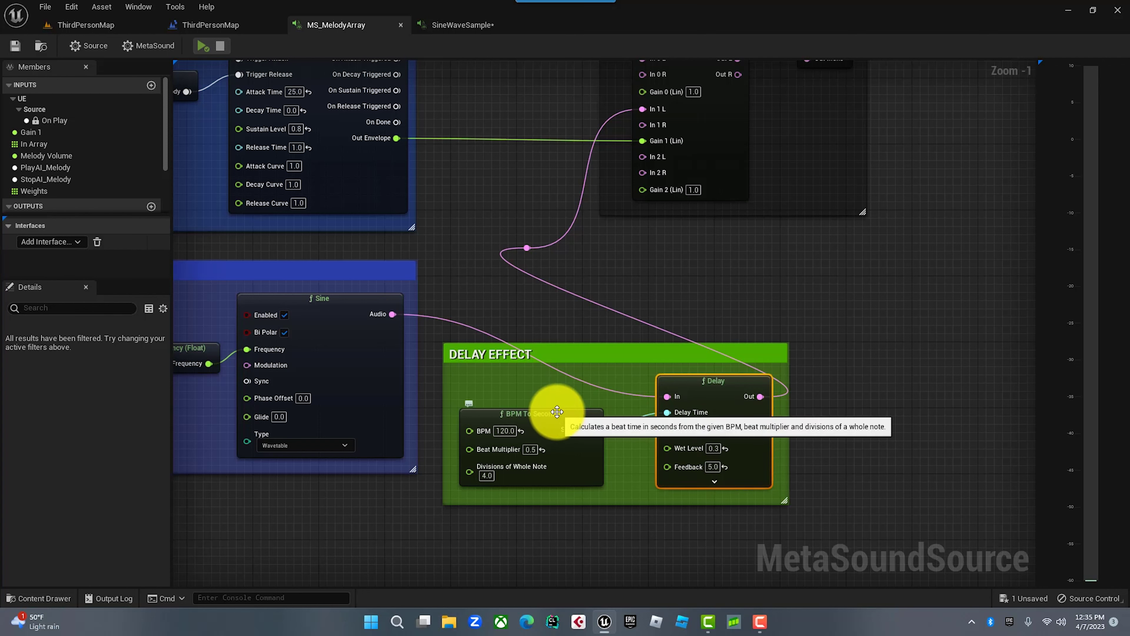
pyautogui.click(562, 418)
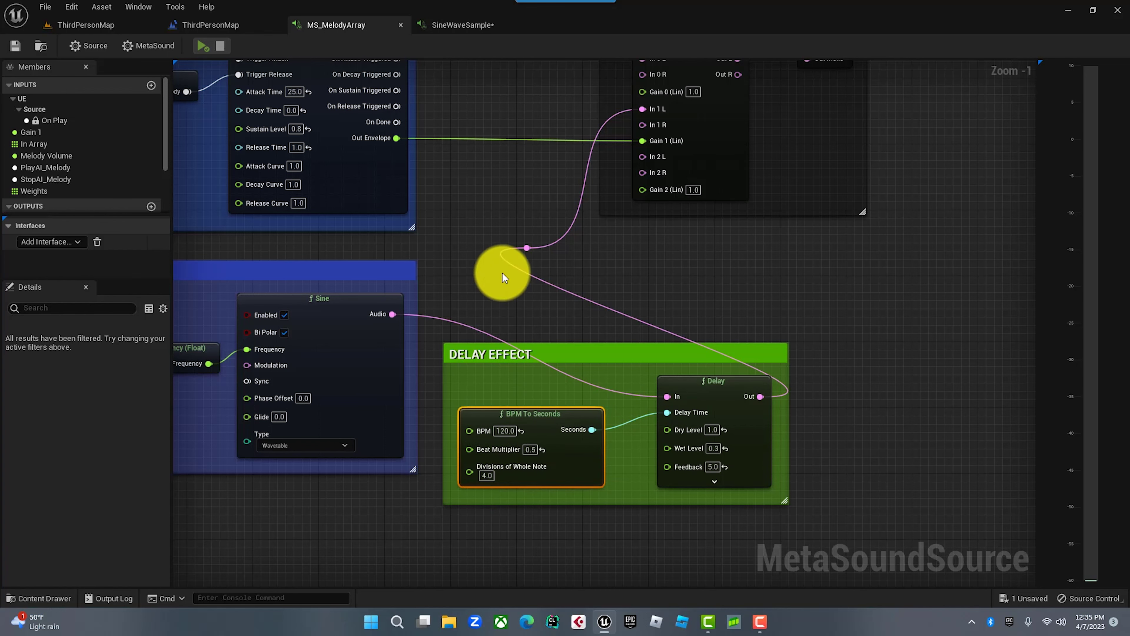
pyautogui.moveTo(505, 216)
pyautogui.mouseDown(button='right')
pyautogui.moveTo(507, 250)
pyautogui.moveTo(525, 245)
pyautogui.moveTo(513, 215)
pyautogui.mouseUp(button='right')
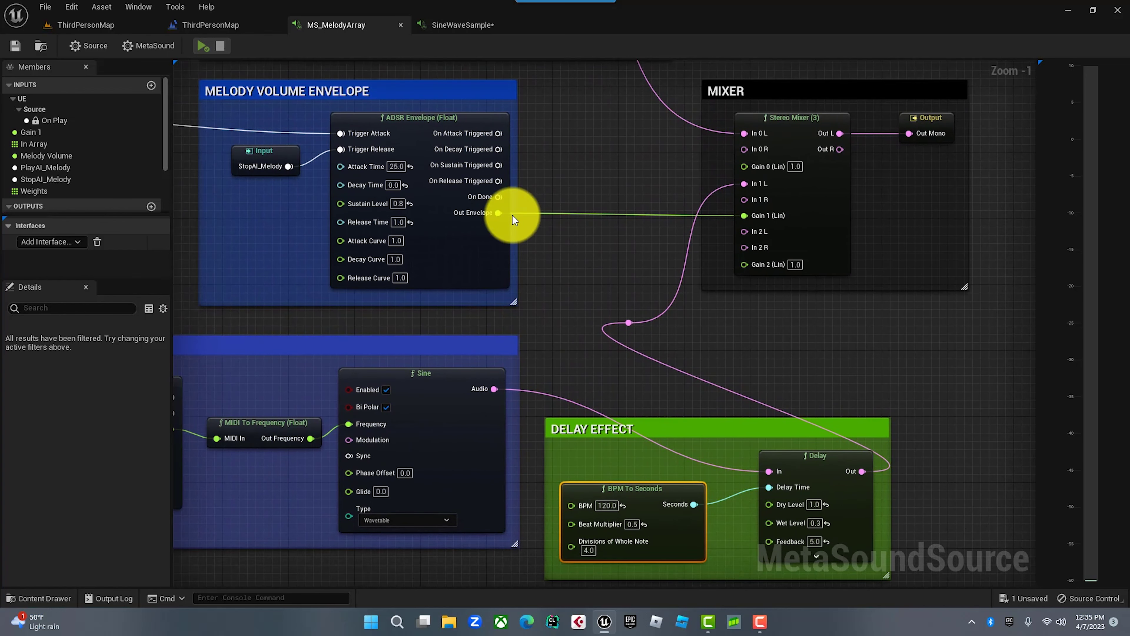
pyautogui.click(203, 45)
pyautogui.moveTo(177, 171); pyautogui.dragTo(770, 251, button='right')
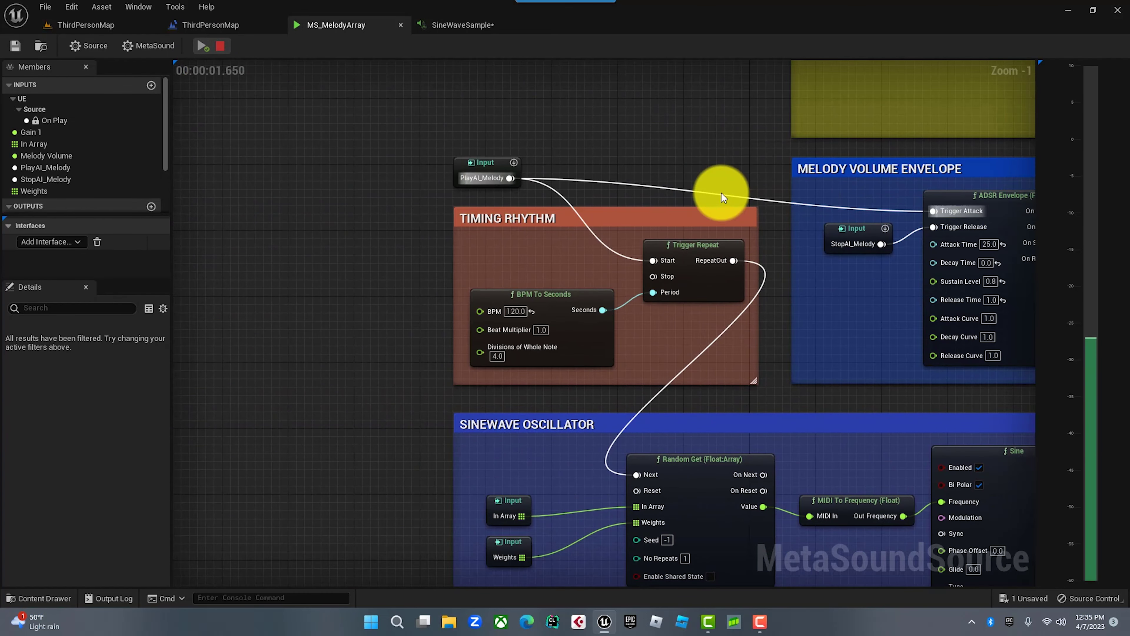
pyautogui.click(484, 164)
pyautogui.click(78, 438)
pyautogui.moveTo(1001, 391); pyautogui.dragTo(630, 366, button='right')
pyautogui.moveTo(746, 503); pyautogui.dragTo(643, 218)
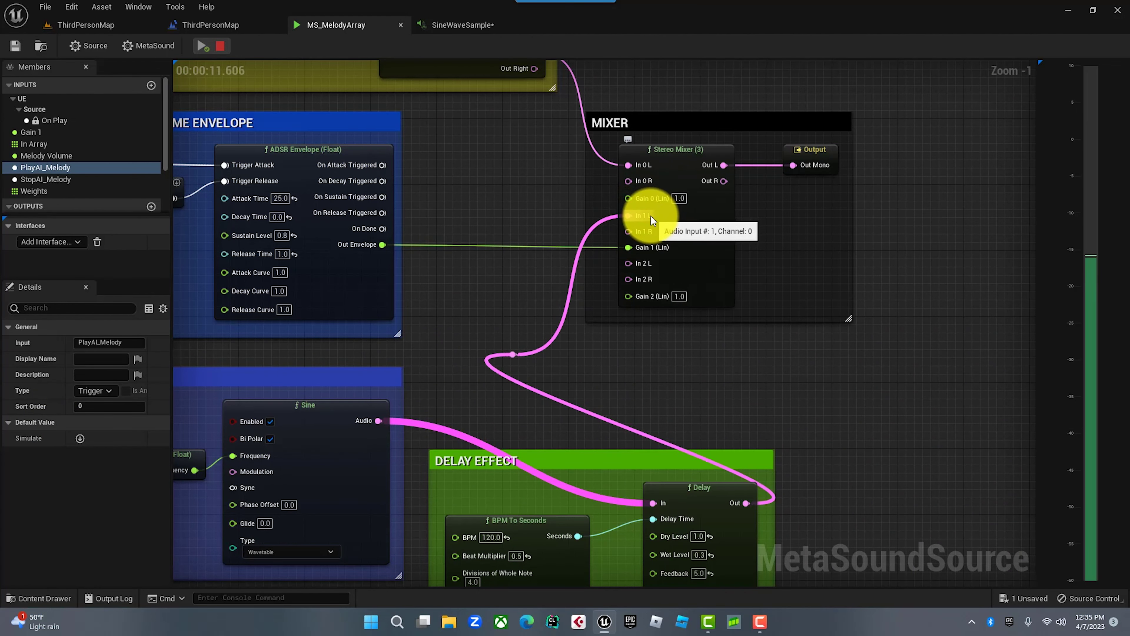
pyautogui.click(220, 45)
pyautogui.moveTo(481, 318); pyautogui.dragTo(686, 378, button='right')
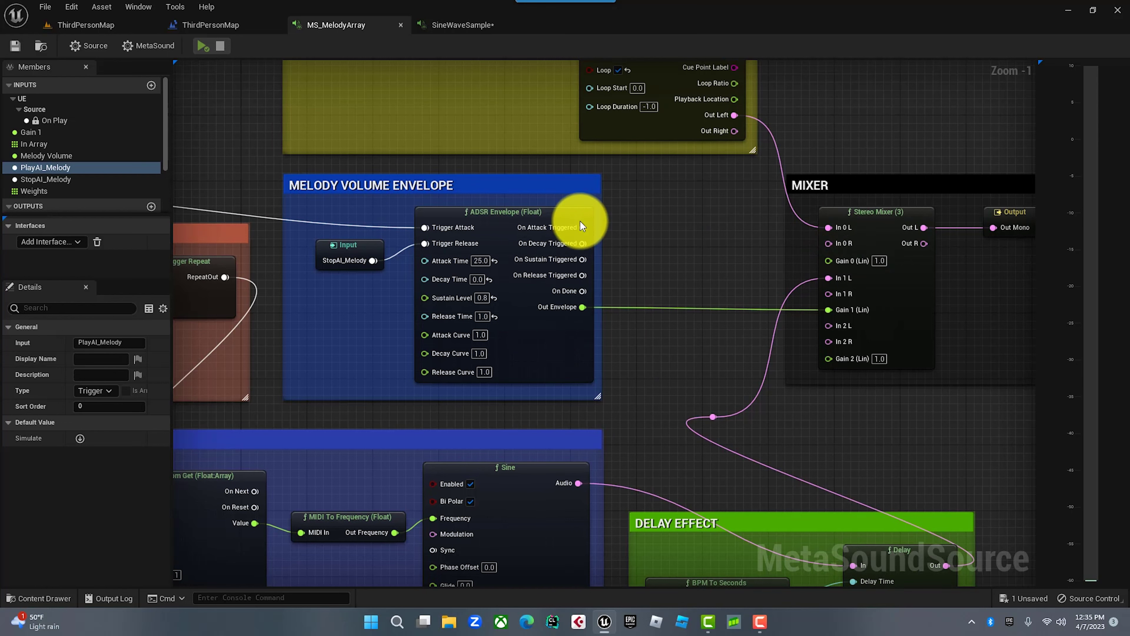
pyautogui.moveTo(669, 219); pyautogui.dragTo(707, 215, button='right')
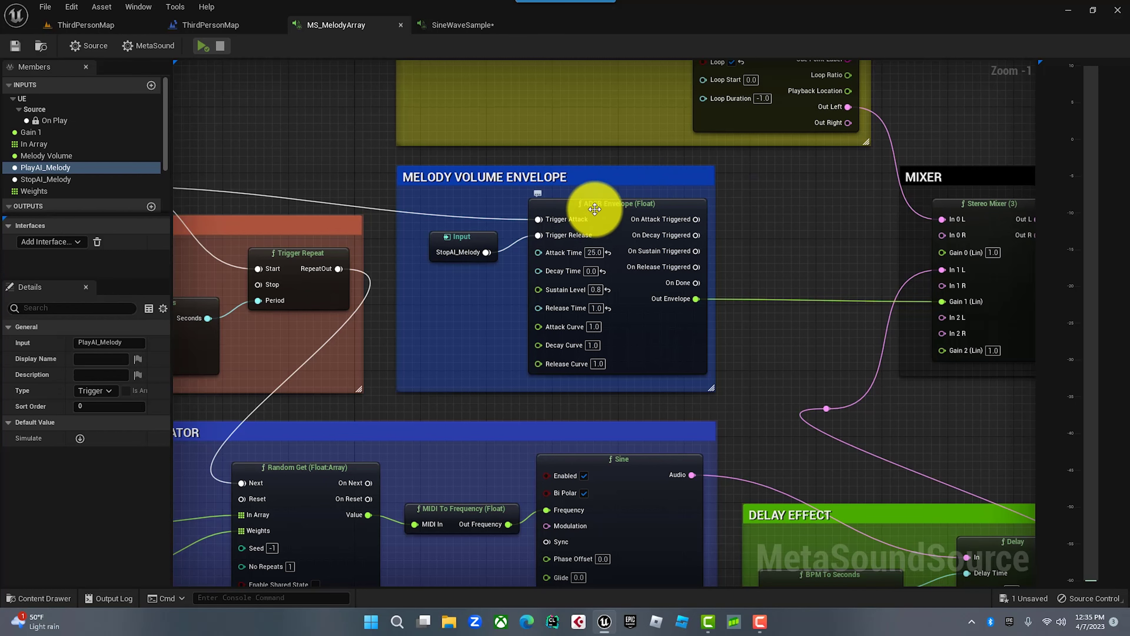
pyautogui.moveTo(261, 135); pyautogui.dragTo(318, 217, button='right')
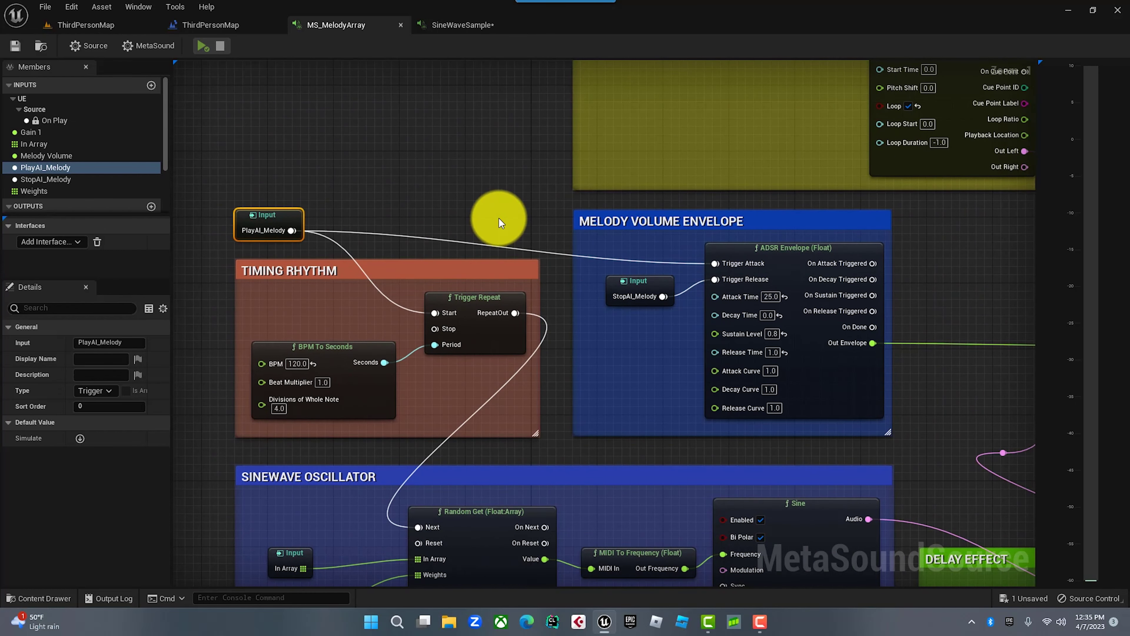
pyautogui.moveTo(497, 223); pyautogui.dragTo(206, 164, button='right')
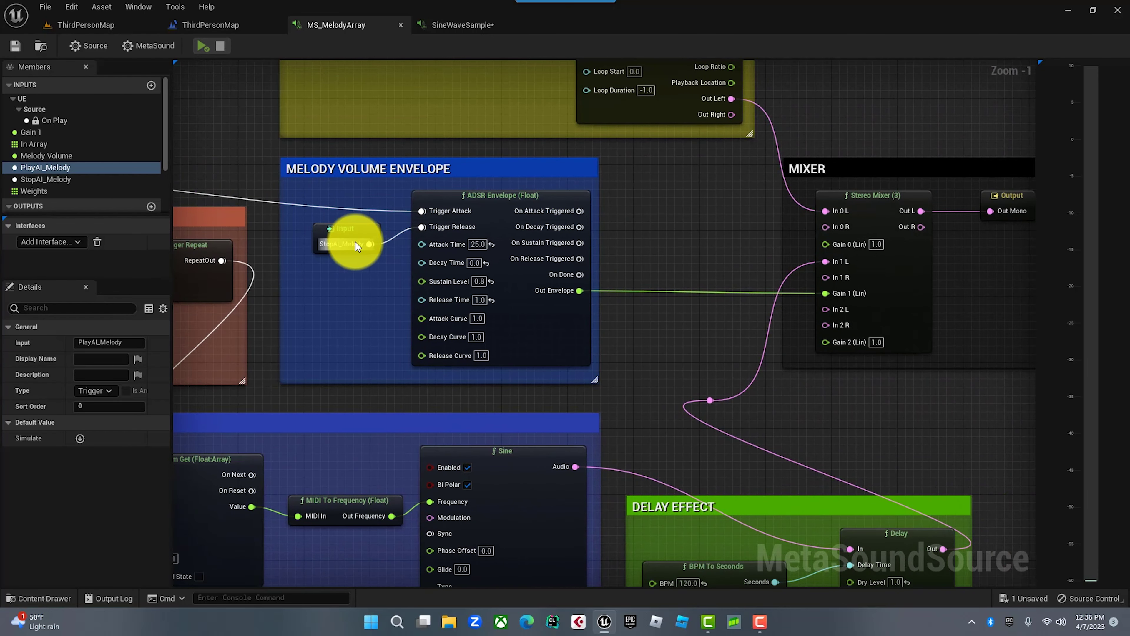
pyautogui.click(491, 198)
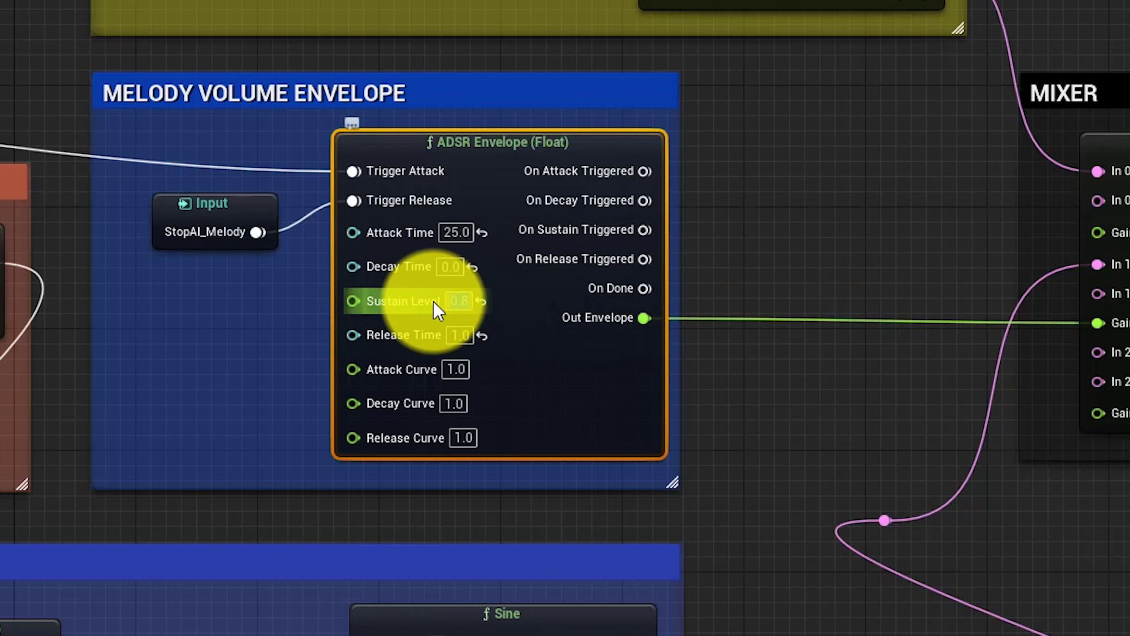
pyautogui.click(769, 263)
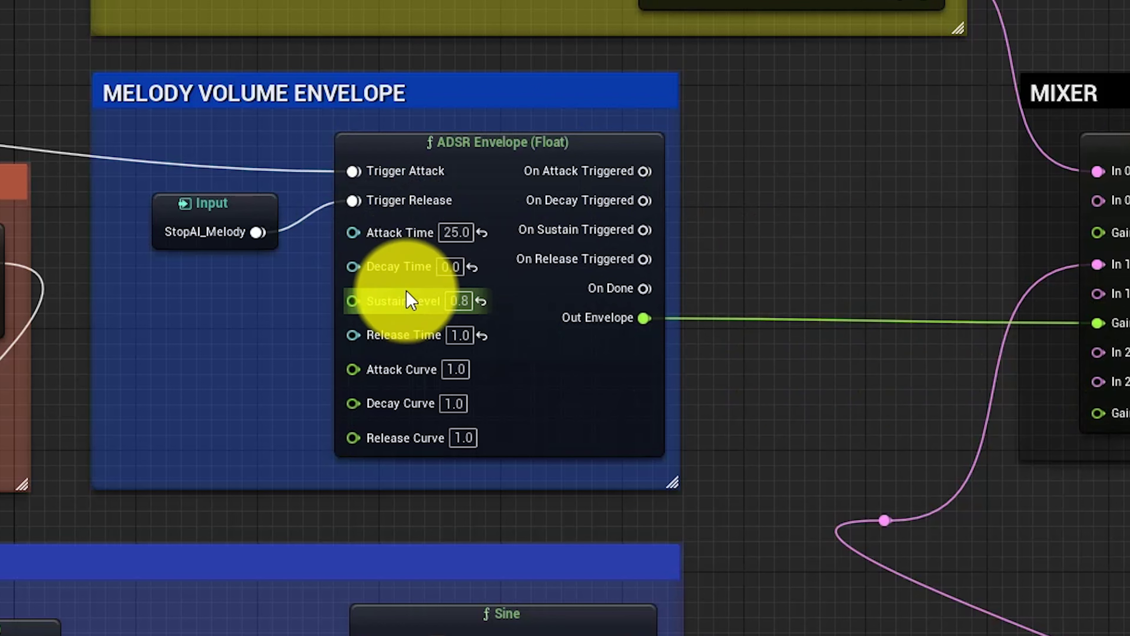
pyautogui.moveTo(20, 36); pyautogui.dragTo(526, 135, button='right')
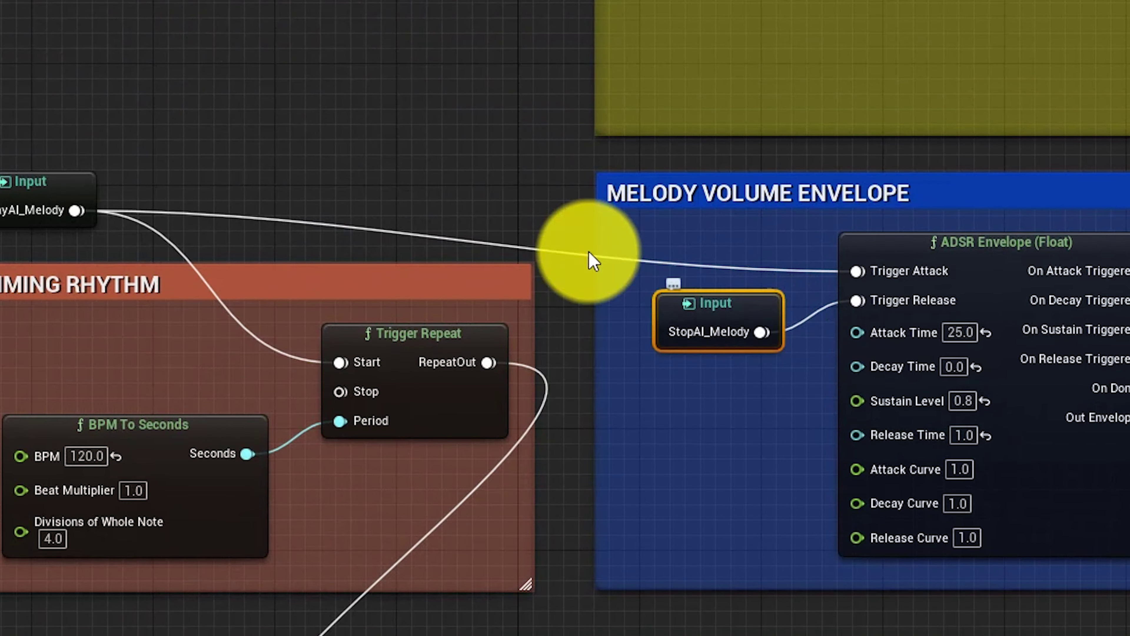
pyautogui.moveTo(417, 125); pyautogui.dragTo(328, 143)
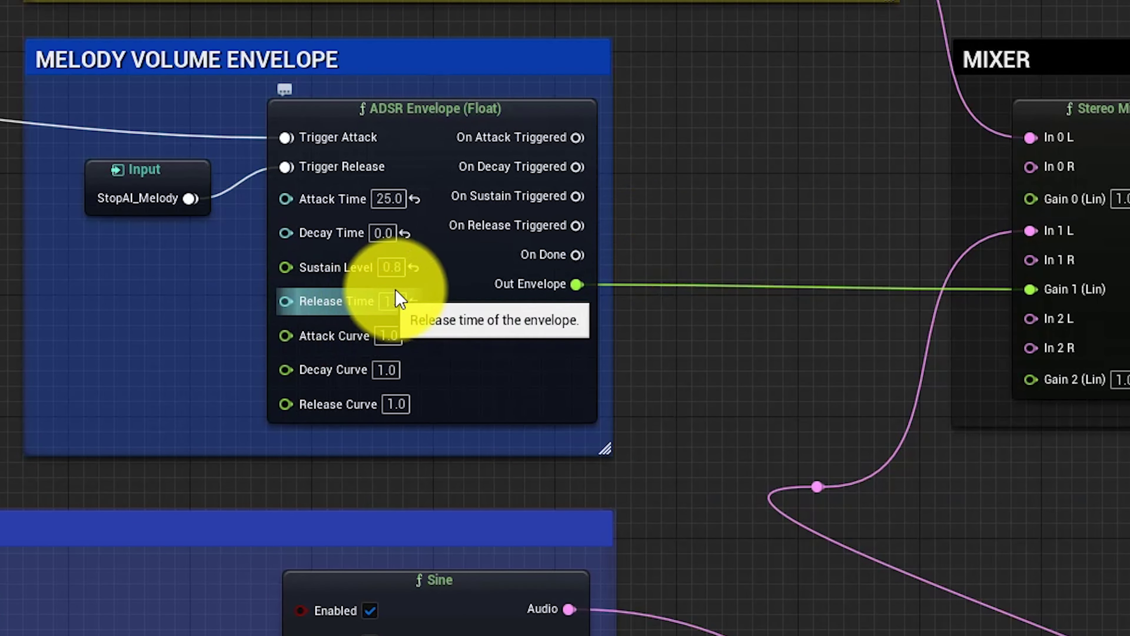
pyautogui.click(392, 301)
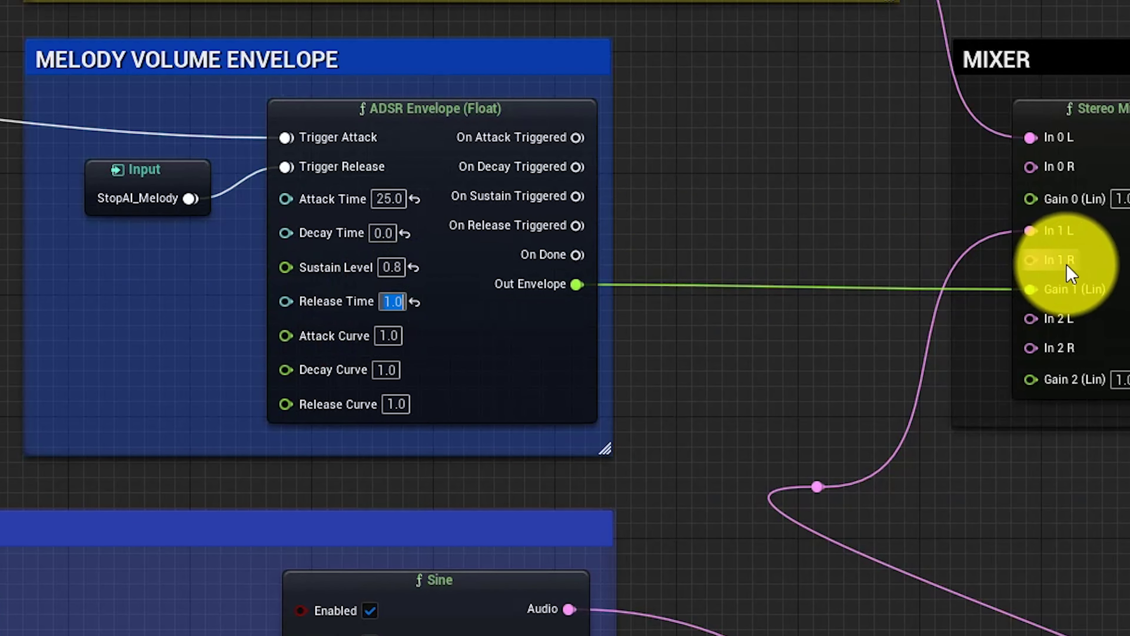
pyautogui.click(801, 230)
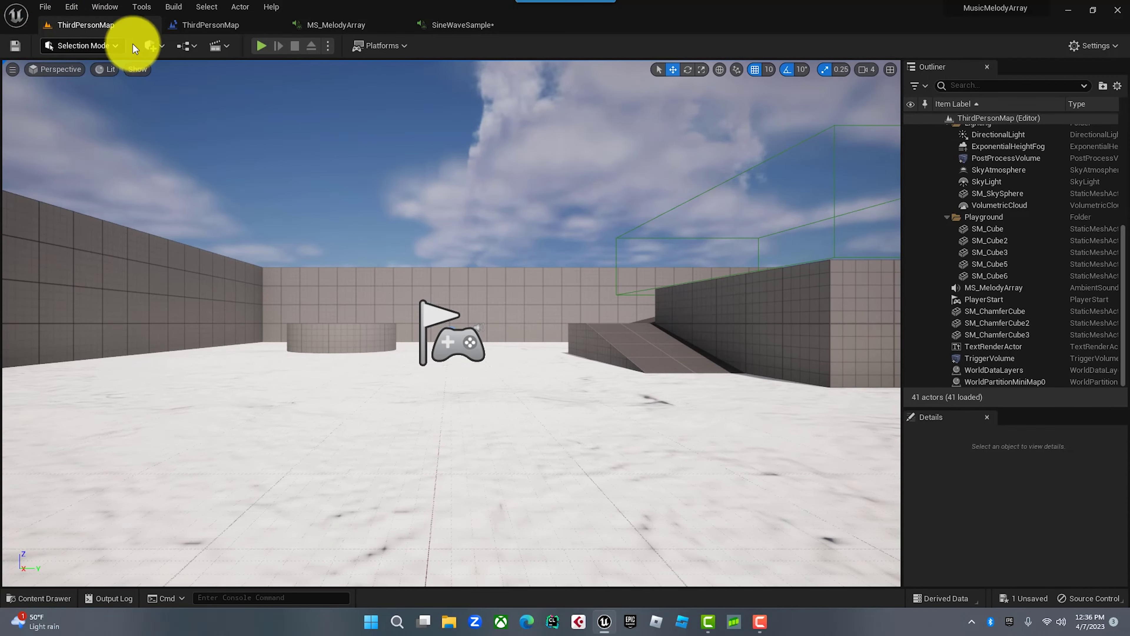
# - Play ThirdPersonMap in editor, running the character up the ramp and jumping across platforms, then stop
pyautogui.click(267, 45)
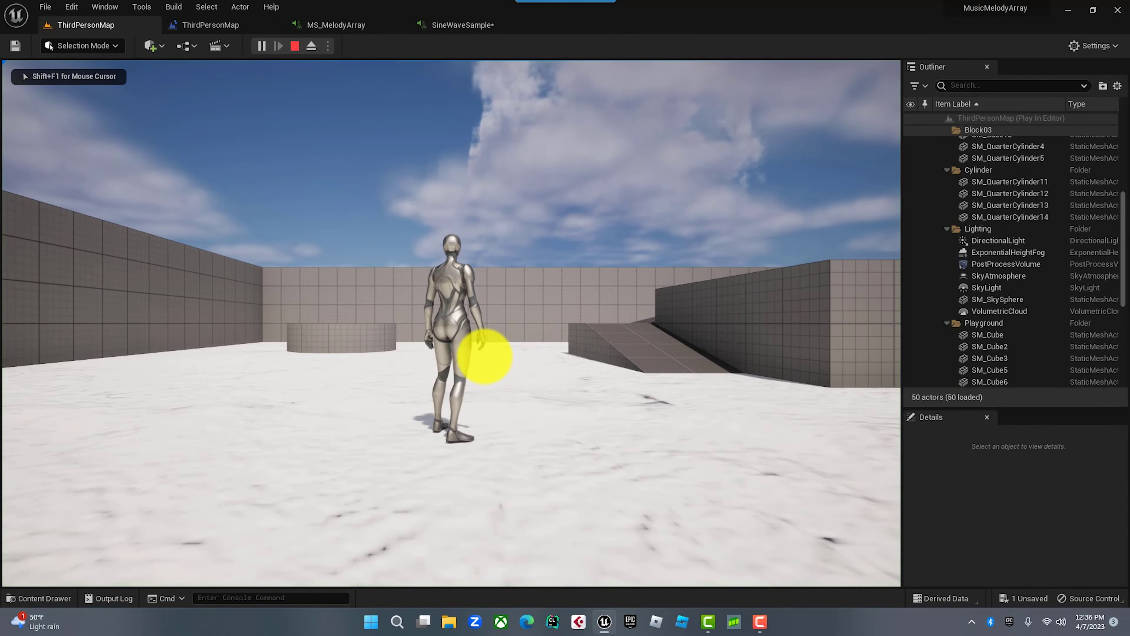
pyautogui.press('w')
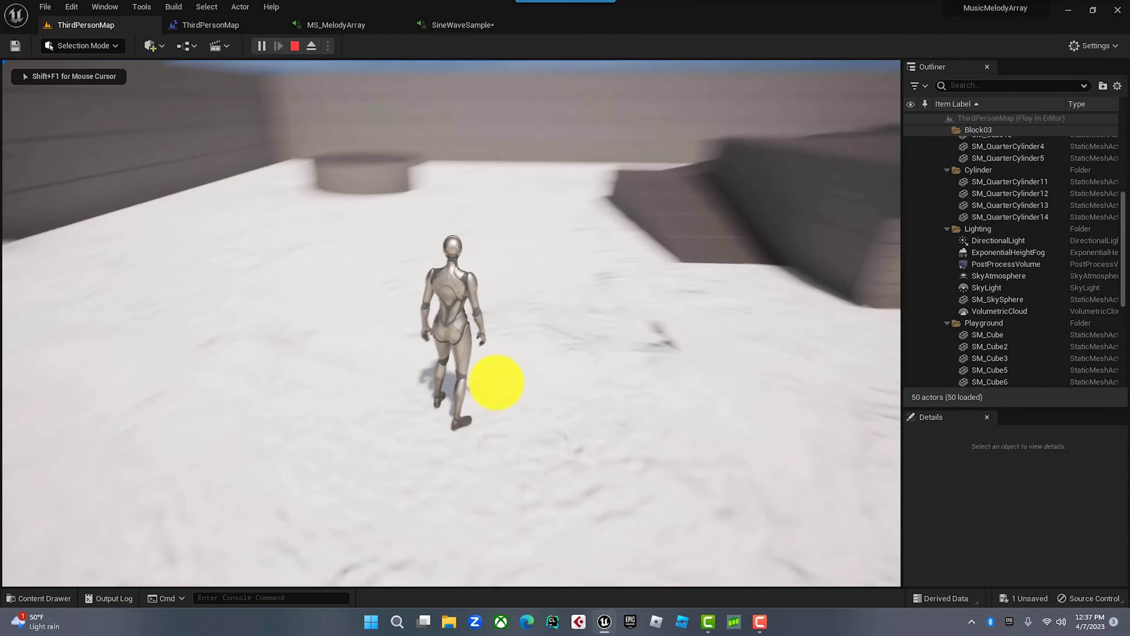
pyautogui.press('w')
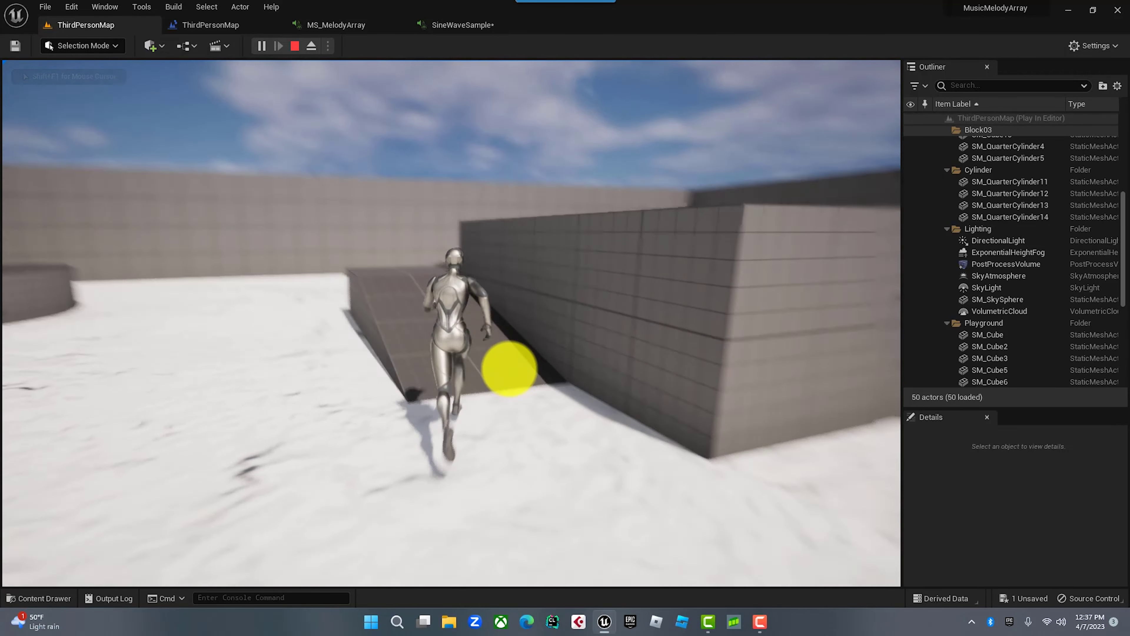
pyautogui.press('w')
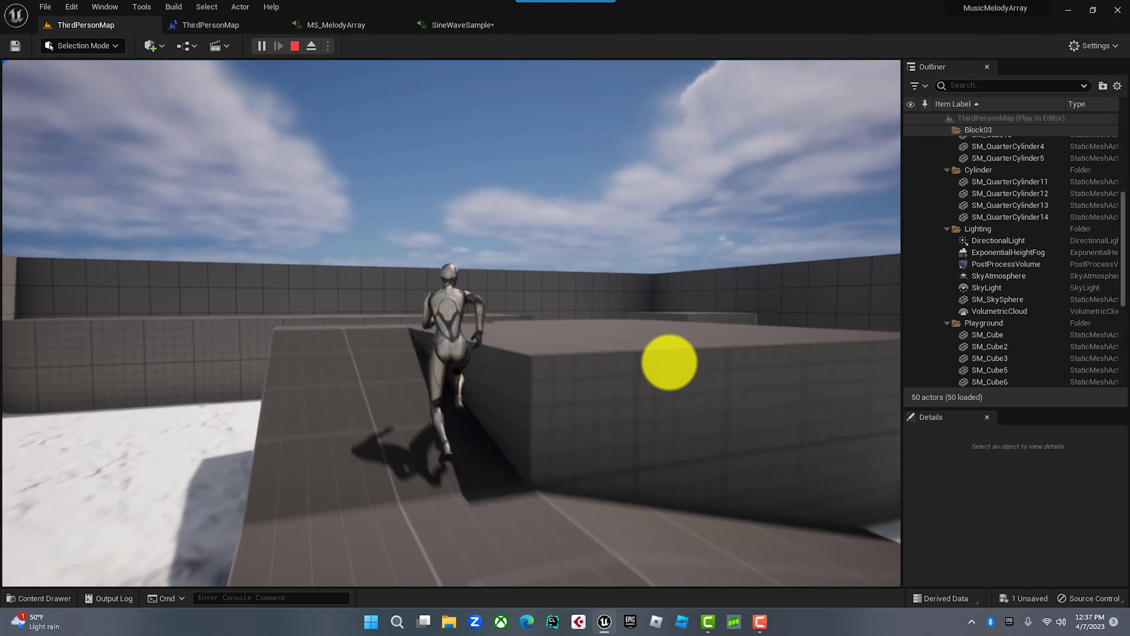
pyautogui.press('w')
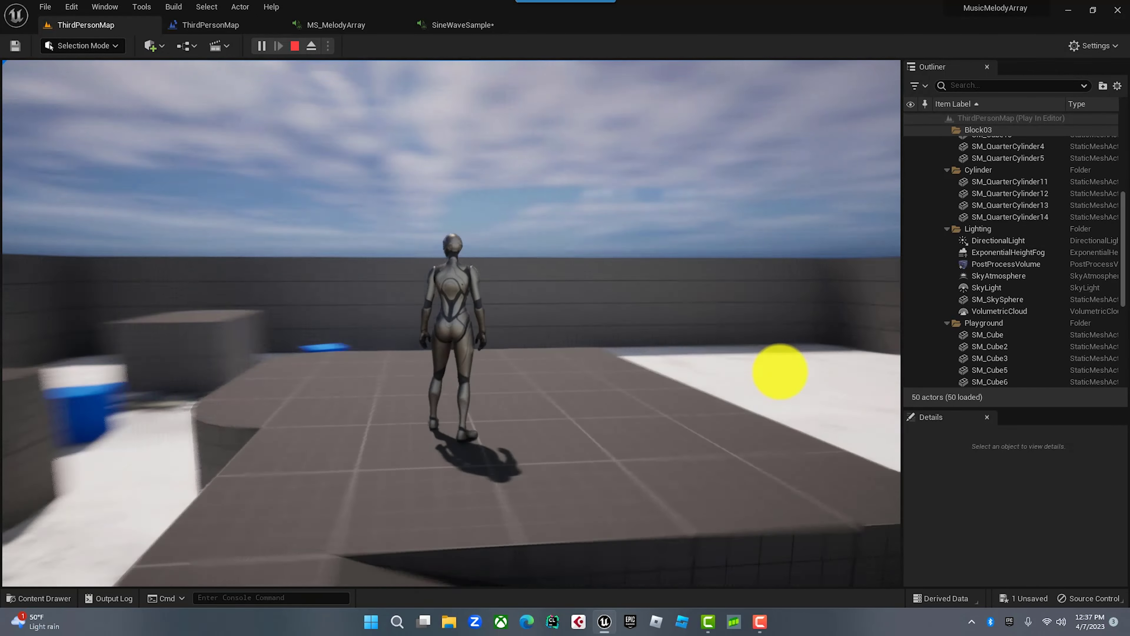
pyautogui.press('w')
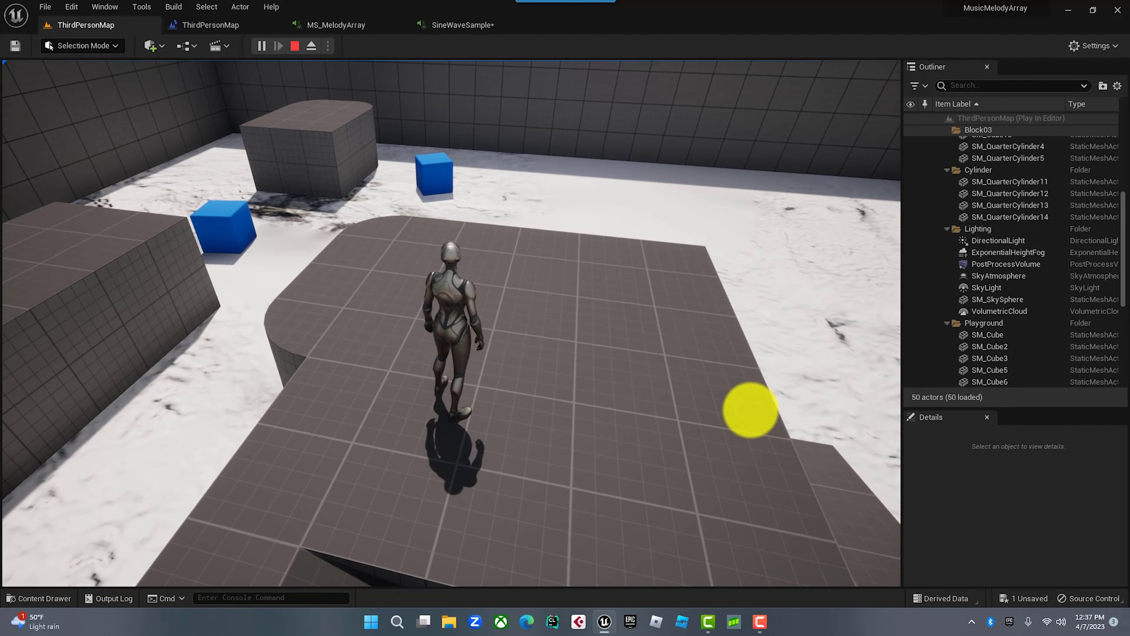
pyautogui.press('w')
pyautogui.press('w')
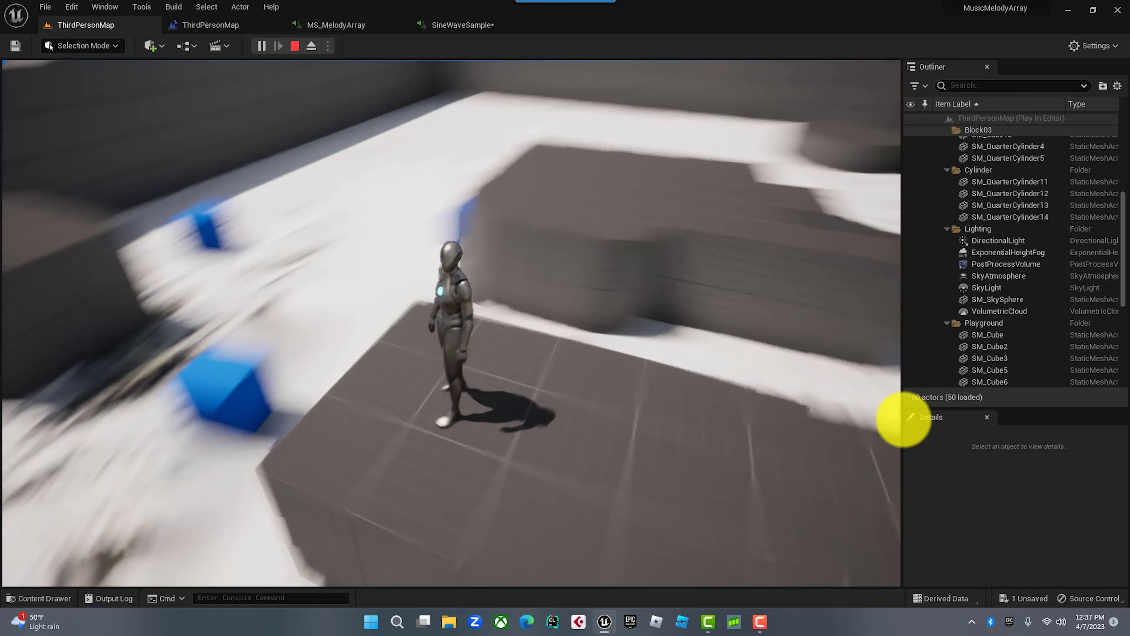
pyautogui.press('w')
pyautogui.press('space')
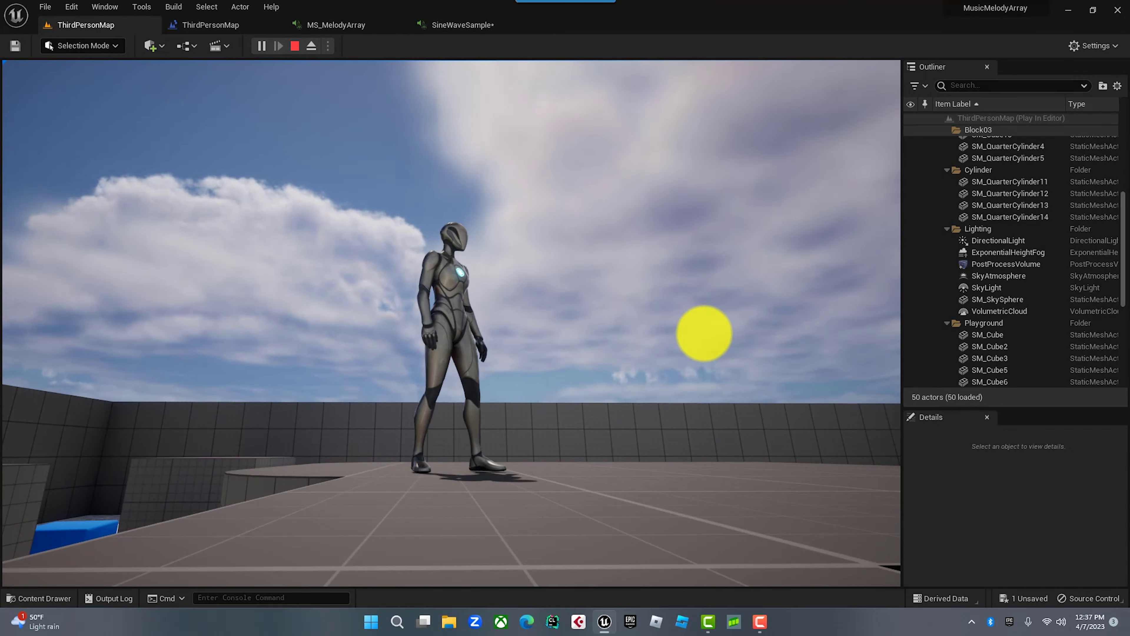
pyautogui.press('d')
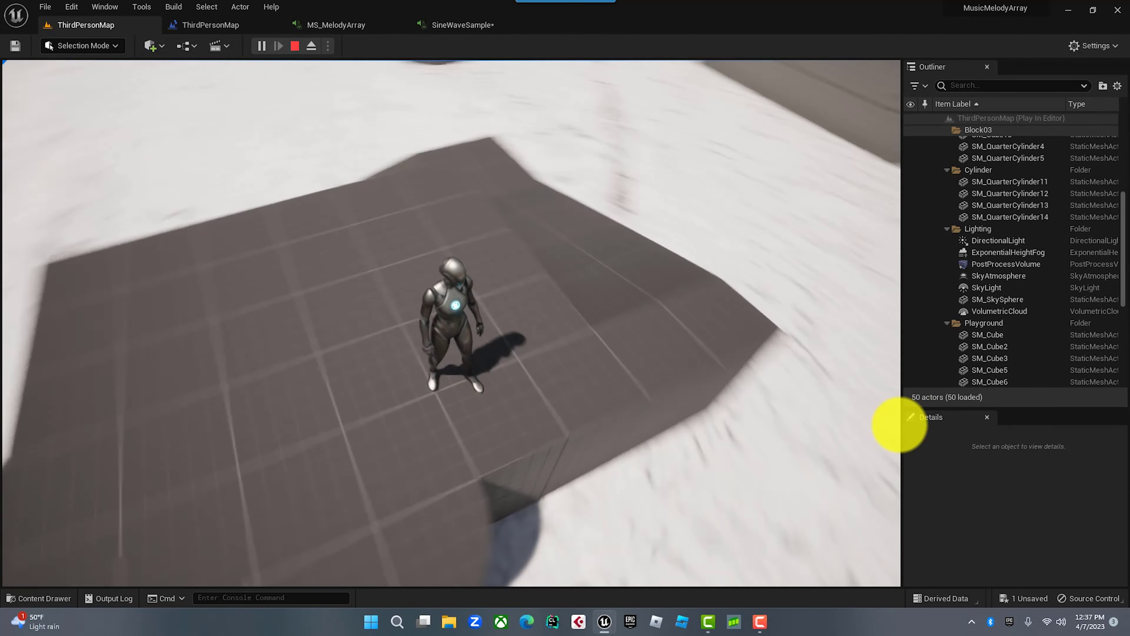
pyautogui.press('space')
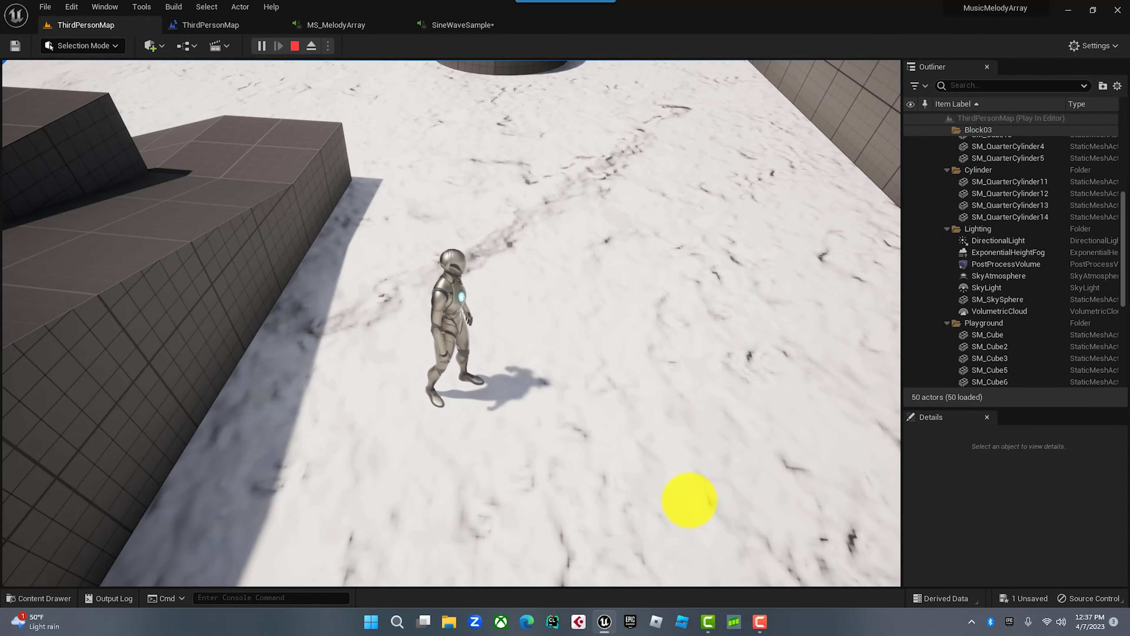
pyautogui.press('w')
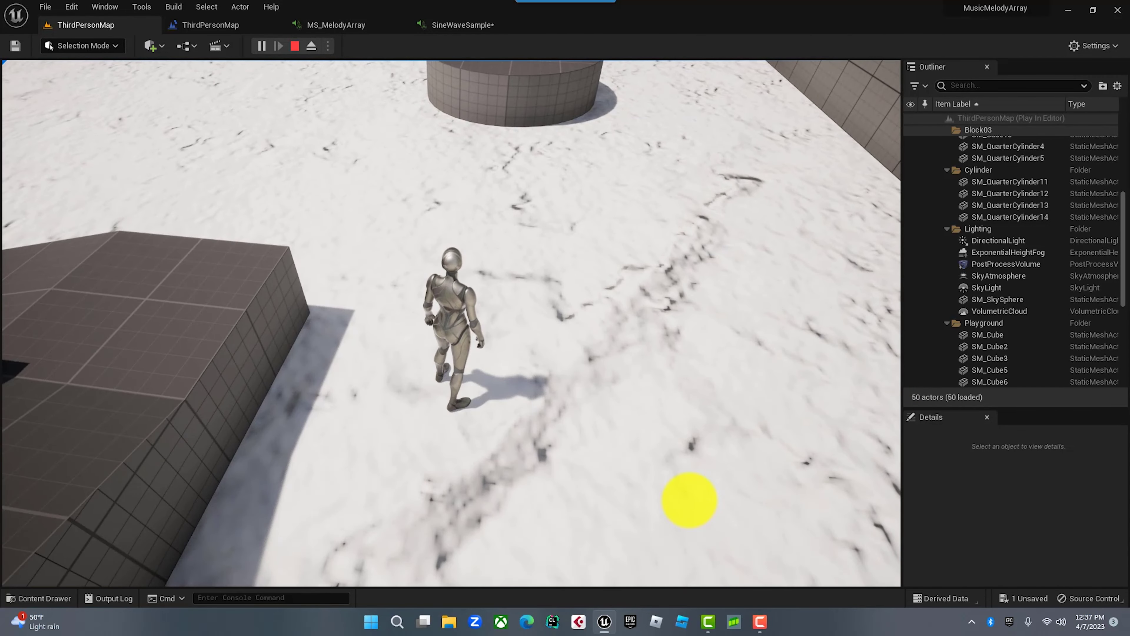
pyautogui.press('Escape')
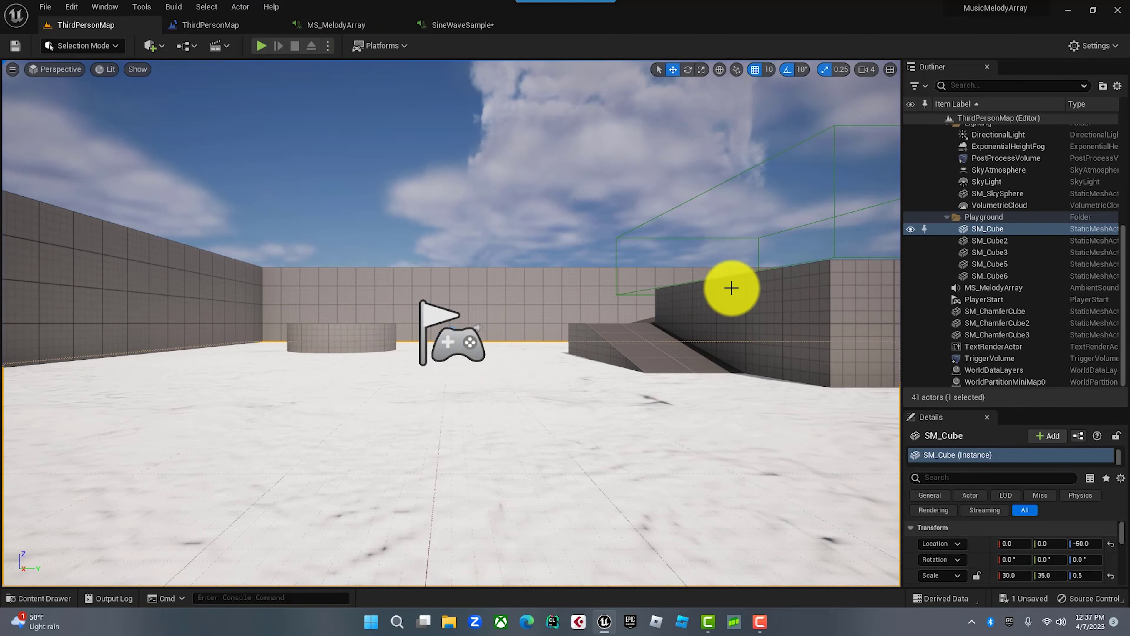
# - Select the TriggerVolume box at 1630, 1940, 300 in the viewport, dismissing the Quick Add list
pyautogui.click(699, 259)
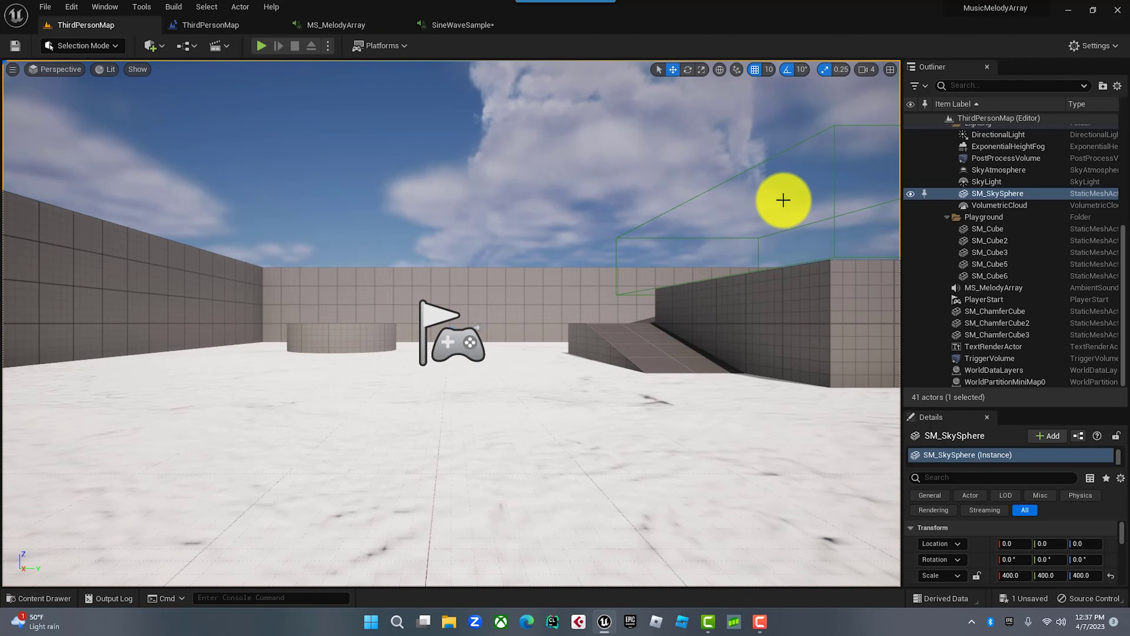
pyautogui.click(833, 127)
pyautogui.click(161, 44)
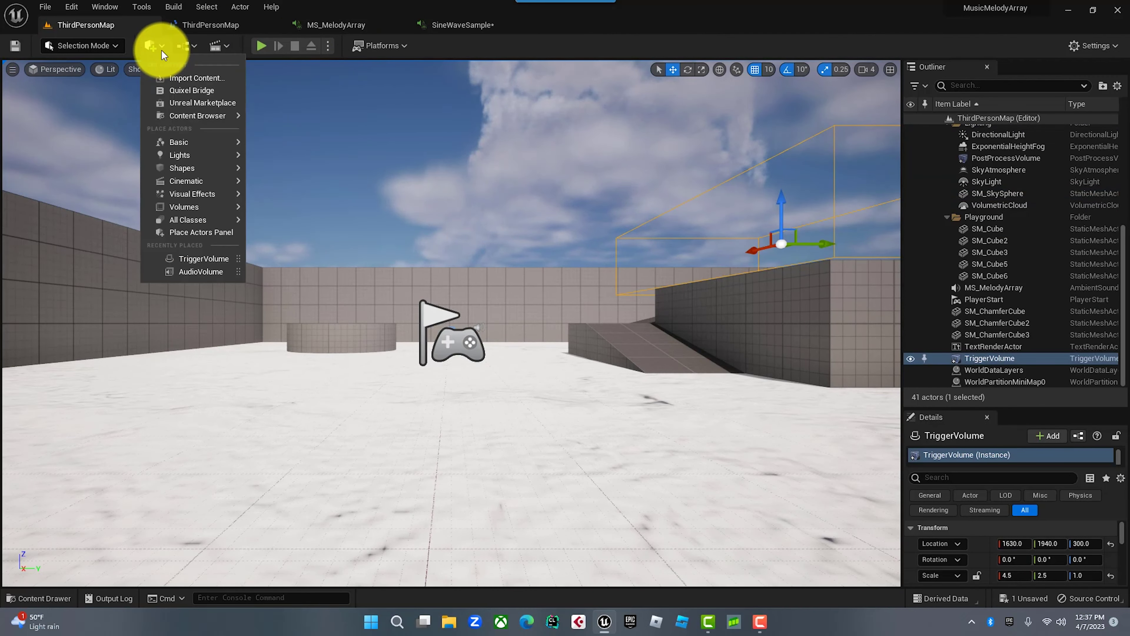
pyautogui.moveTo(186, 210)
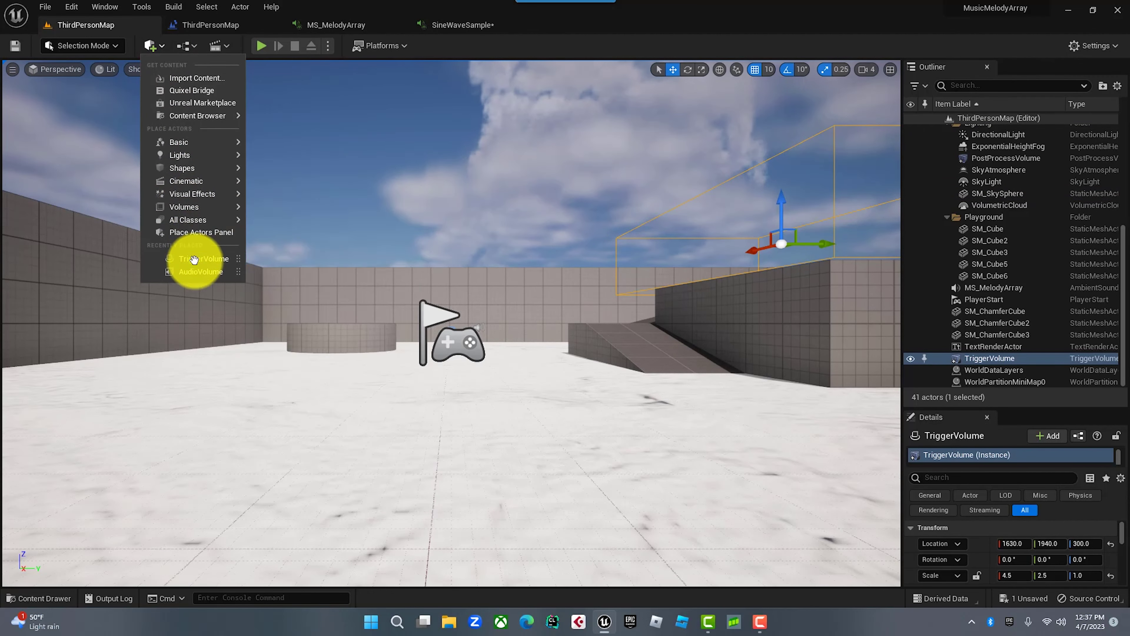
pyautogui.click(503, 203)
pyautogui.click(830, 249)
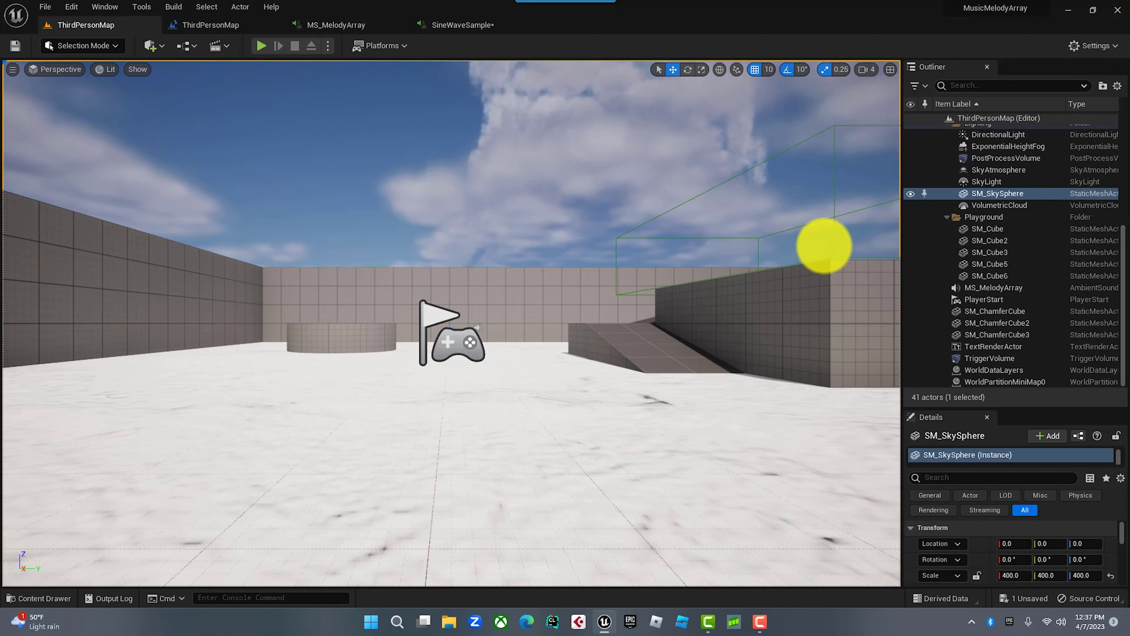
pyautogui.click(834, 130)
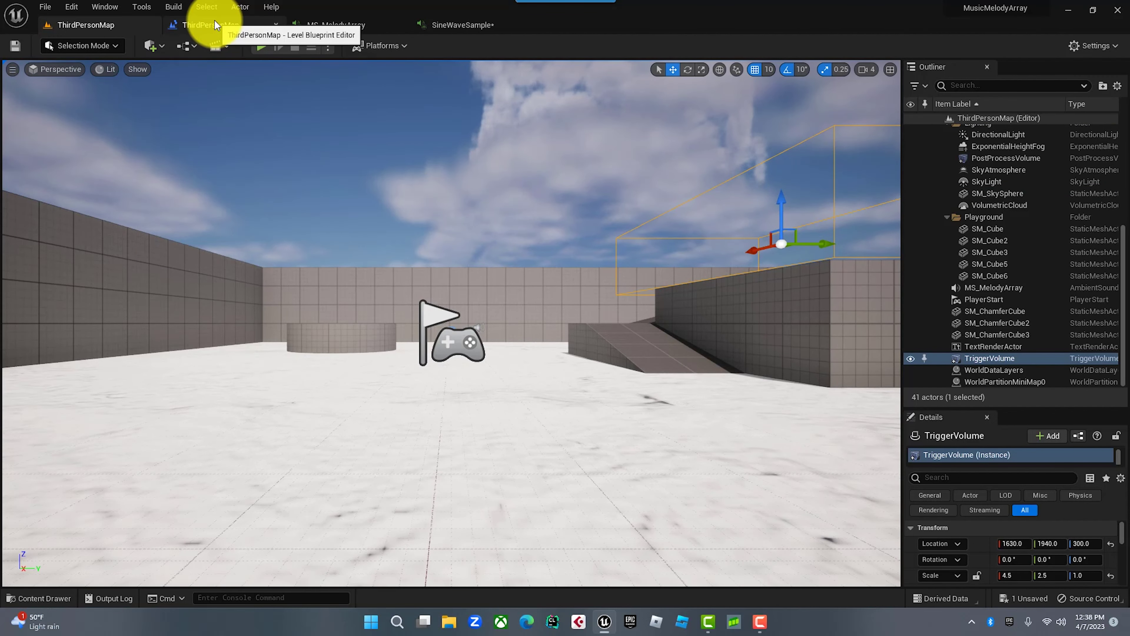
# - Add an On Actor Begin Overlap event for the TriggerVolume in the Level Blueprint and select it
pyautogui.click(214, 24)
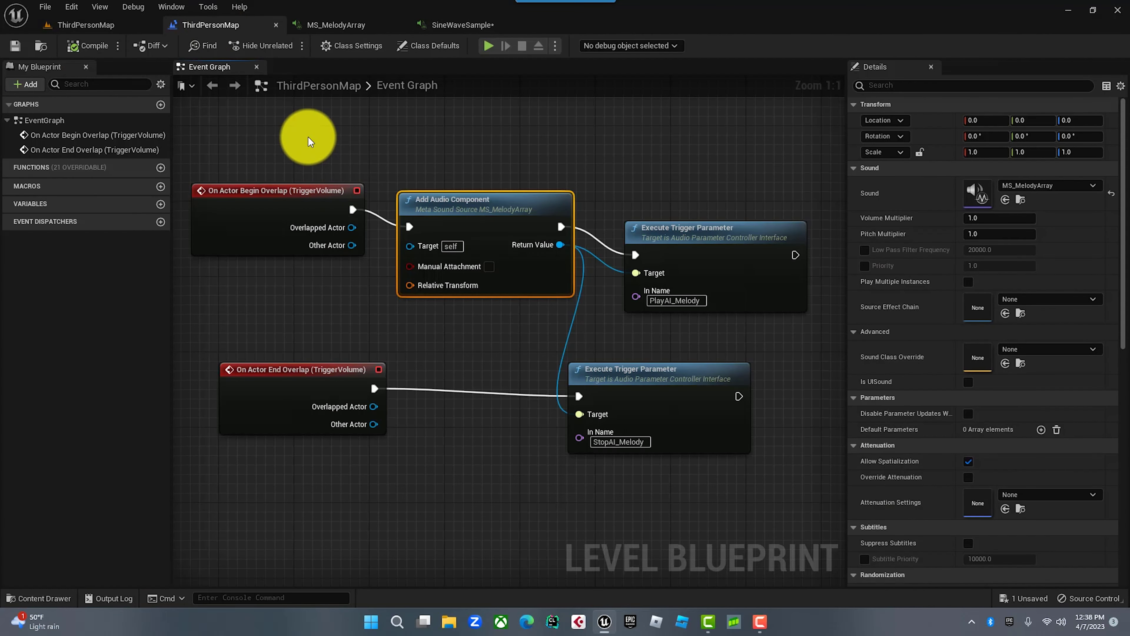
pyautogui.rightClick(310, 143)
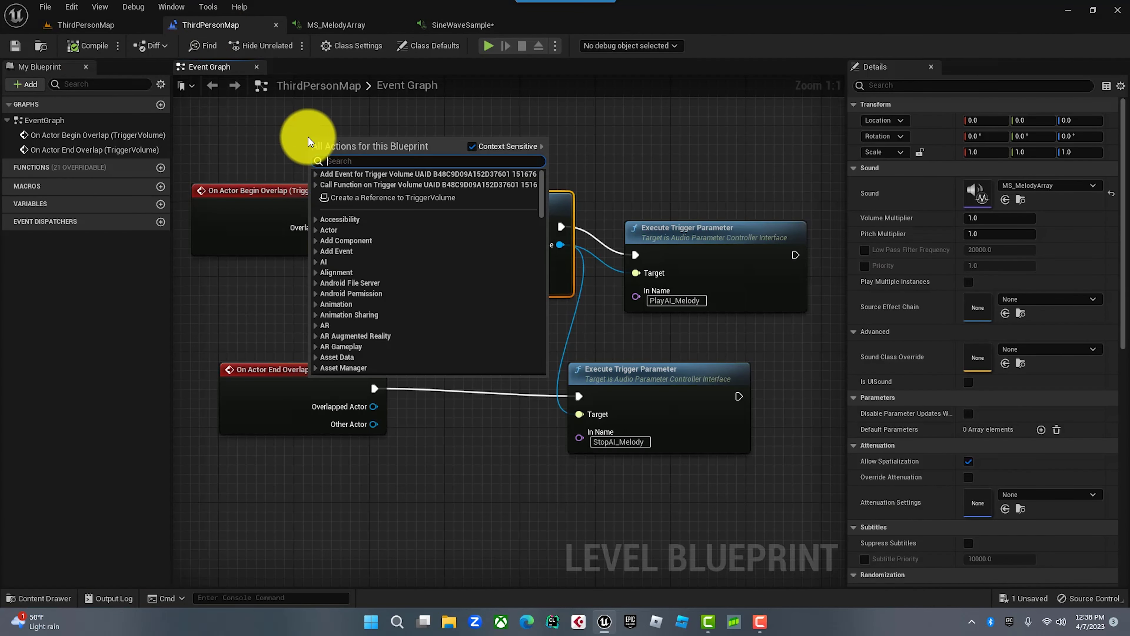
pyautogui.click(315, 175)
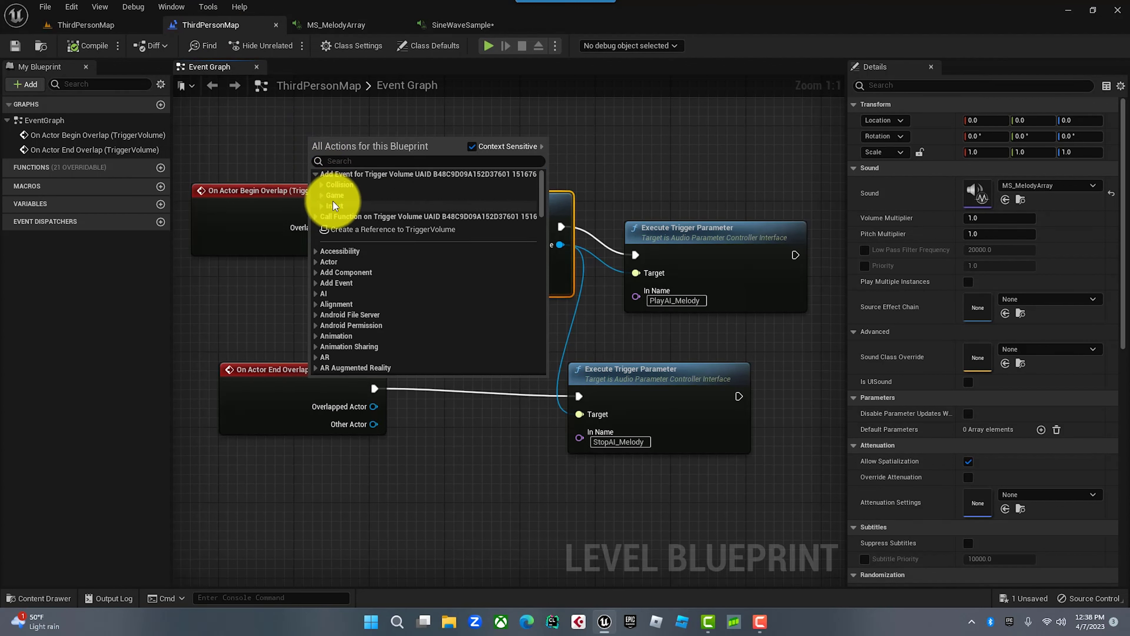
pyautogui.click(327, 184)
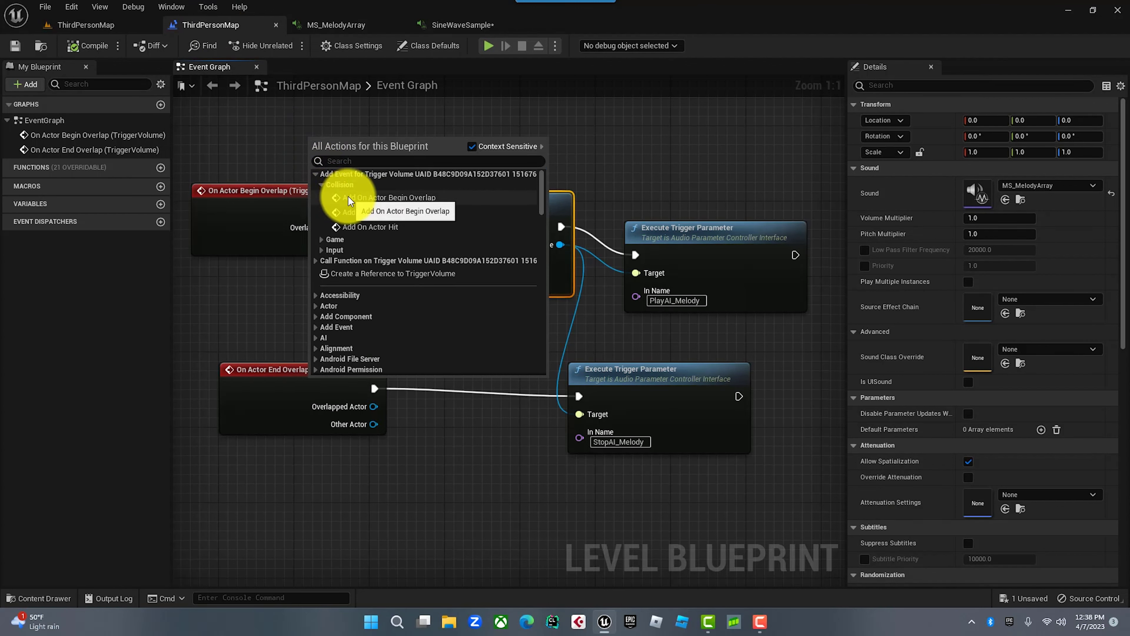
pyautogui.click(368, 199)
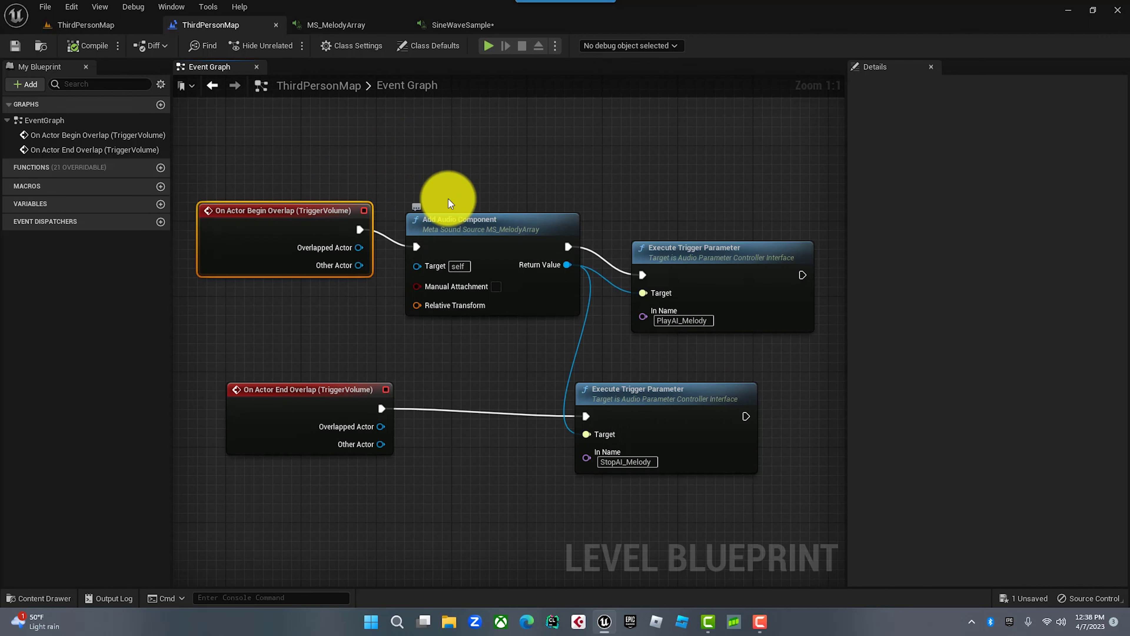
pyautogui.moveTo(451, 184); pyautogui.dragTo(440, 143, button='right')
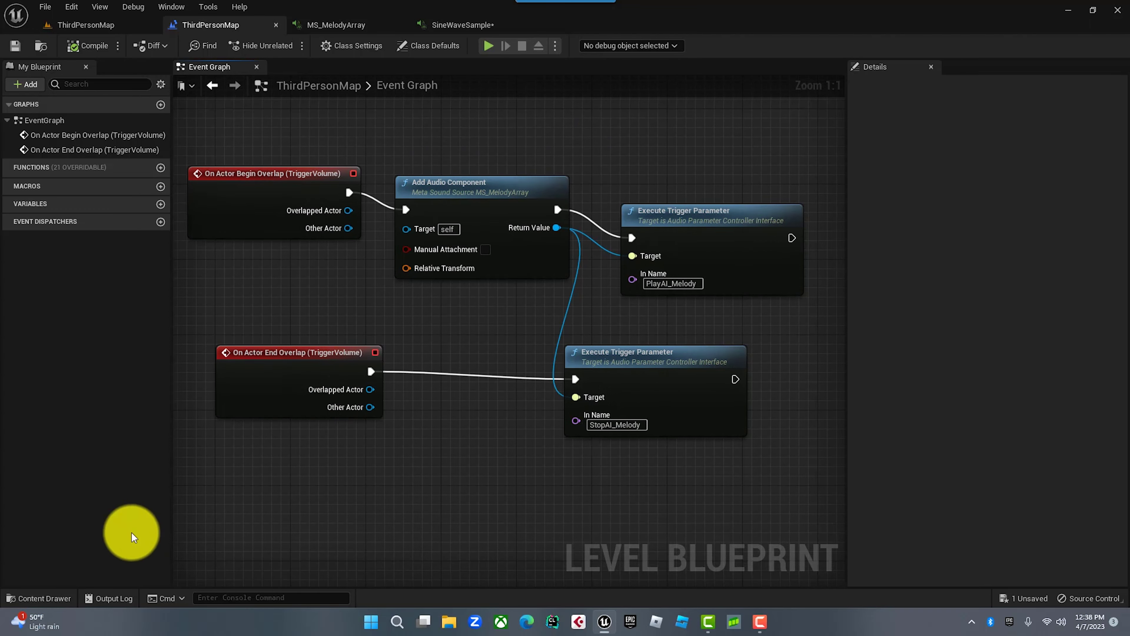
pyautogui.moveTo(467, 518); pyautogui.dragTo(481, 481, button='right')
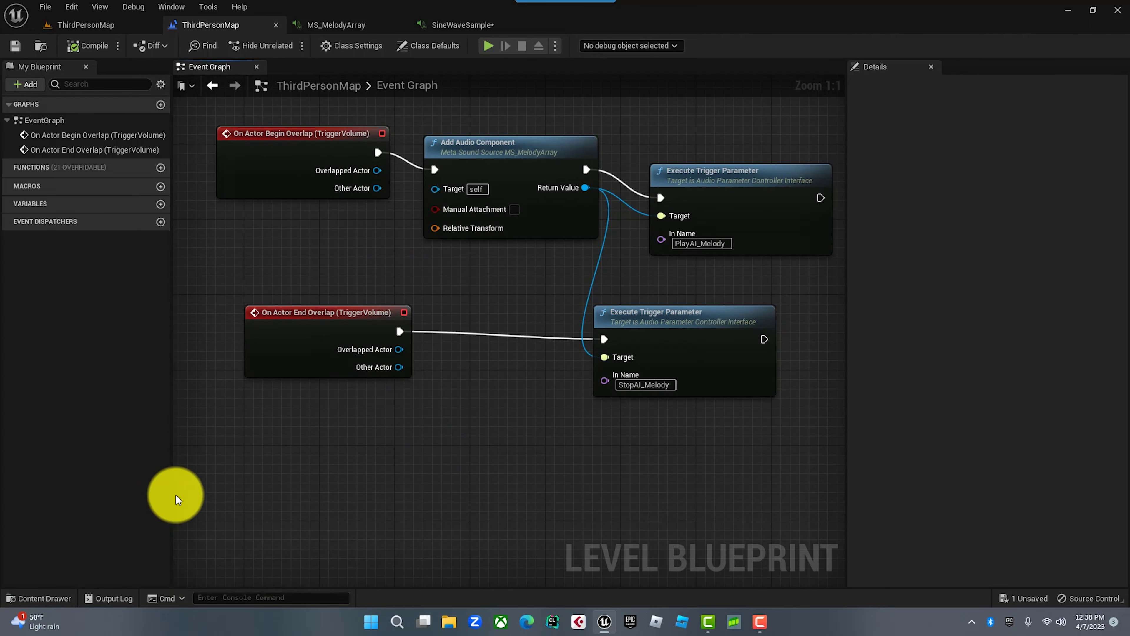
pyautogui.click(298, 143)
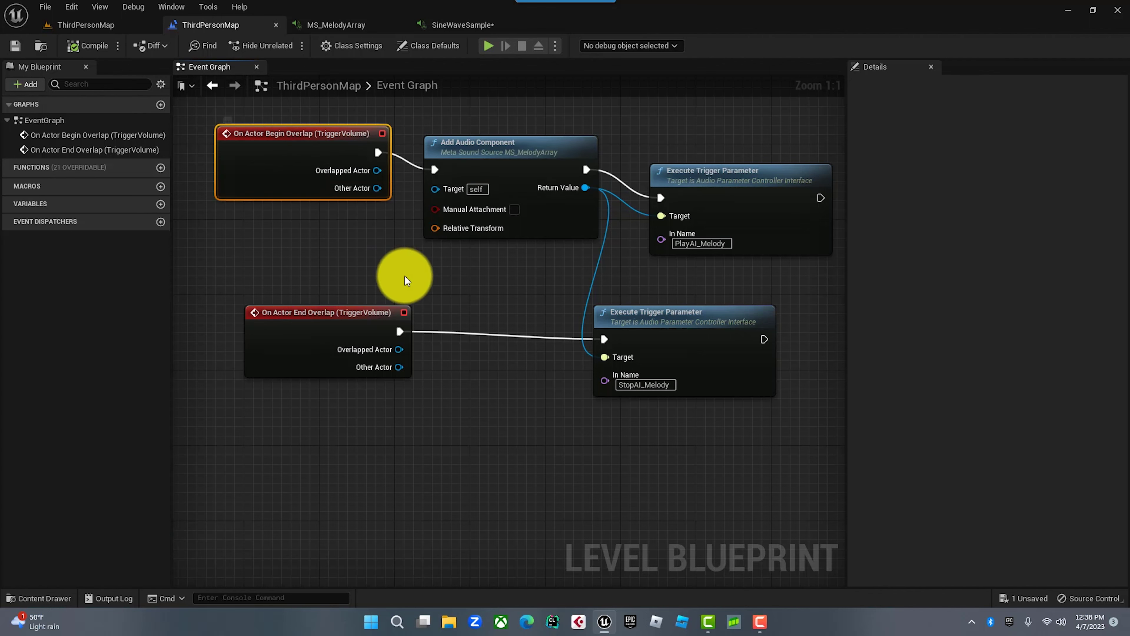
# - Drop MS_MelodyArray from the Music folder into the Event Graph and delete the extra audio component node
pyautogui.click(45, 598)
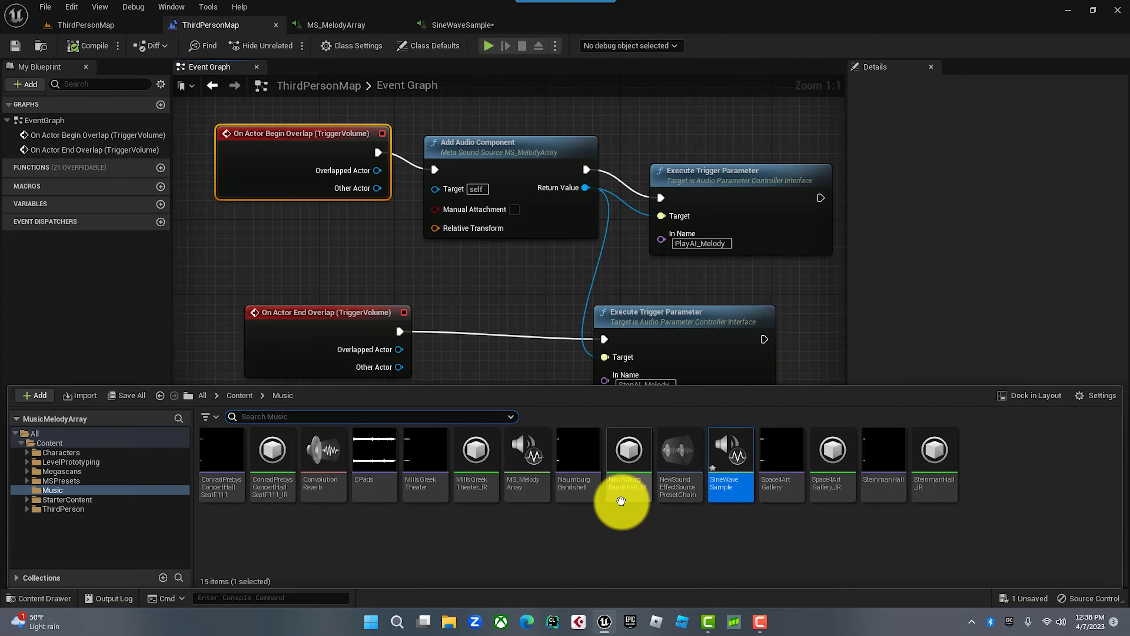
pyautogui.moveTo(524, 495)
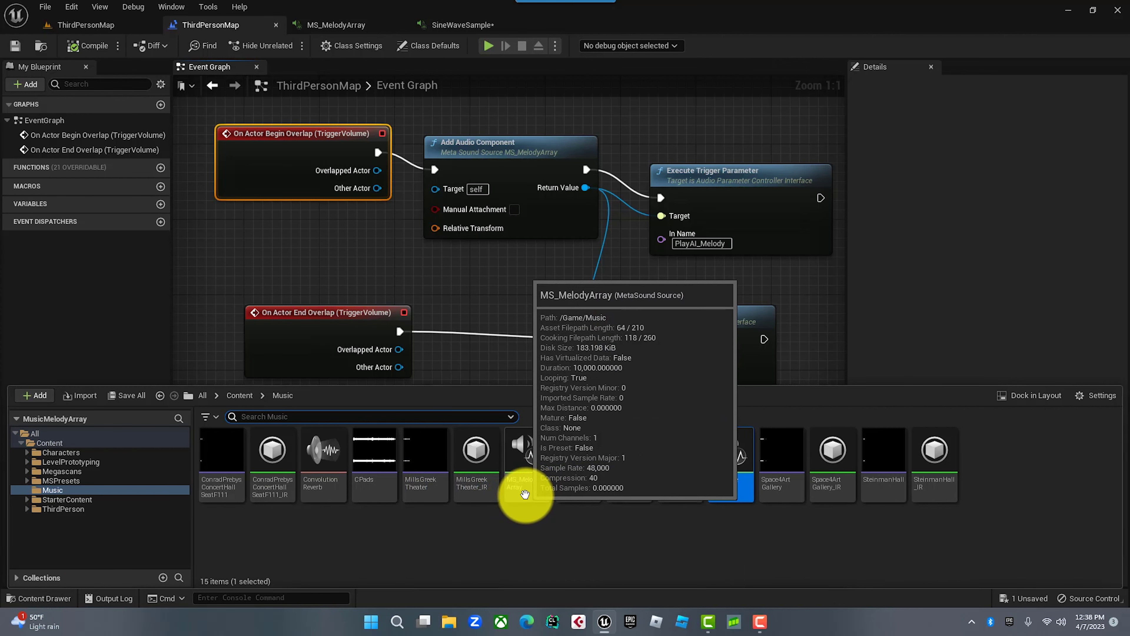
pyautogui.moveTo(523, 494); pyautogui.dragTo(384, 266)
pyautogui.click(442, 275)
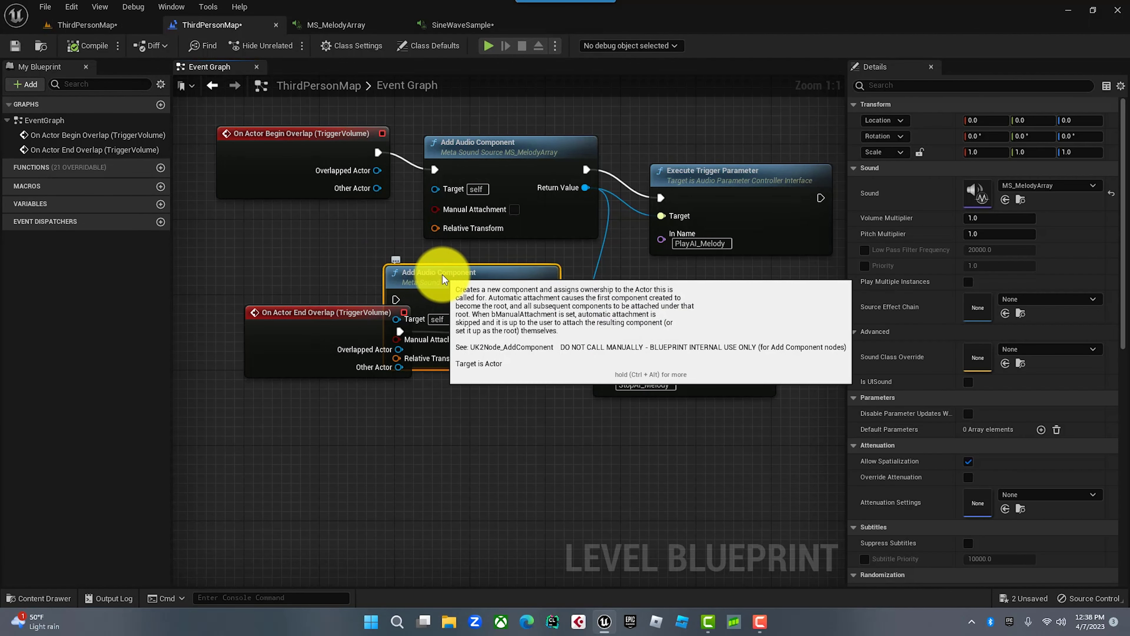
pyautogui.press('Delete')
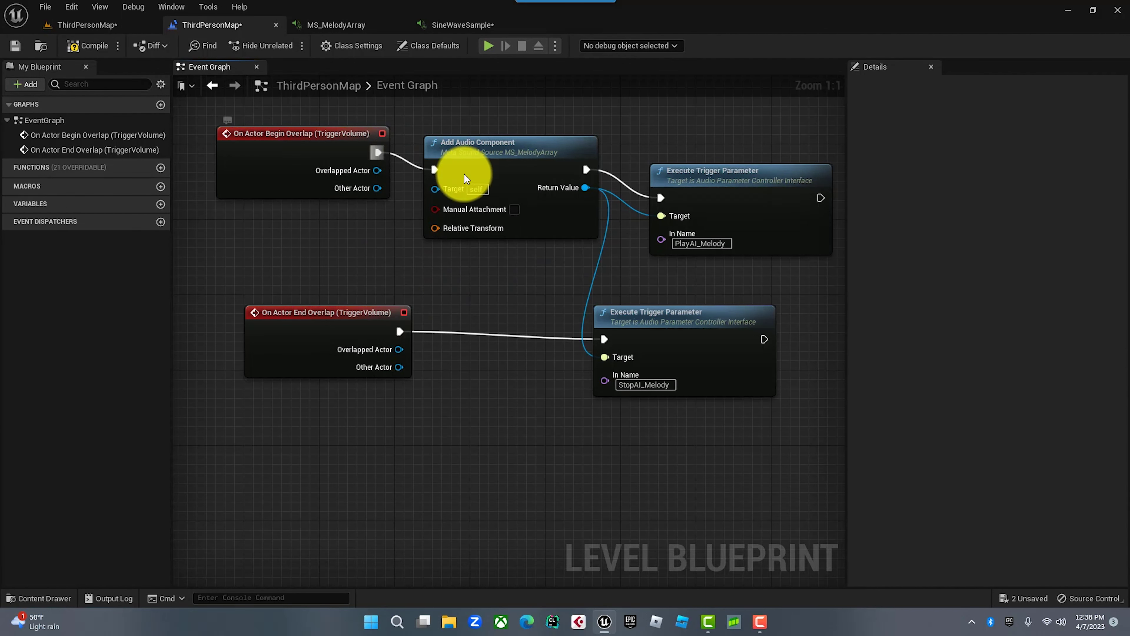
# - Wire Return Value into the PlayAI_Melody trigger's Target pin and bring up the MS_MelodyArray graph
pyautogui.moveTo(619, 131); pyautogui.dragTo(480, 254, button='right')
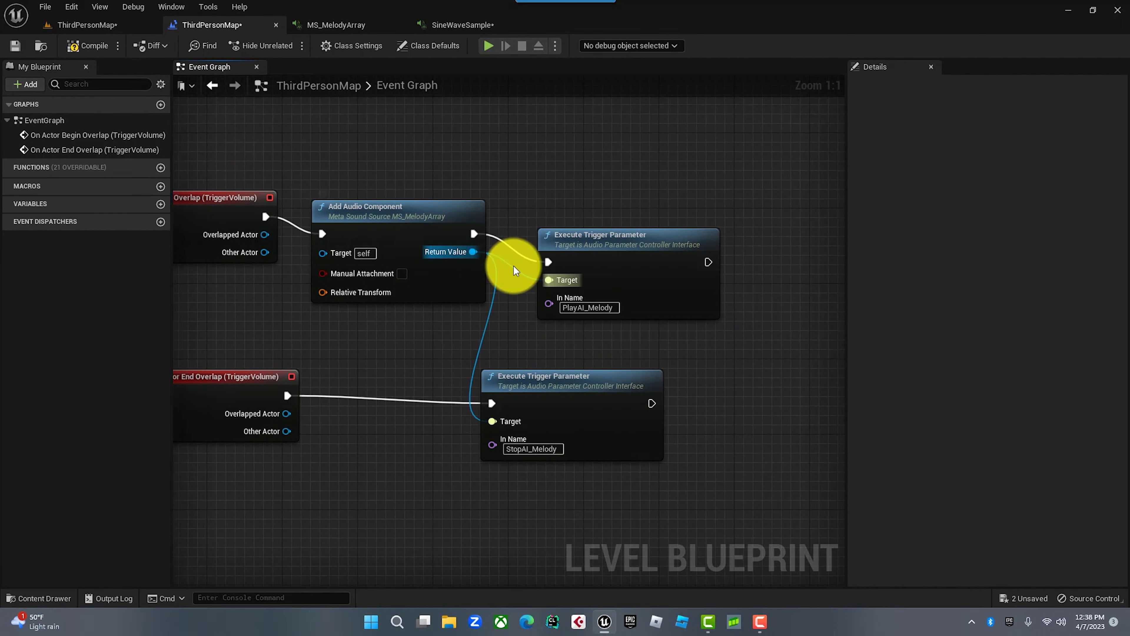
pyautogui.moveTo(520, 273); pyautogui.dragTo(548, 280)
pyautogui.click(603, 241)
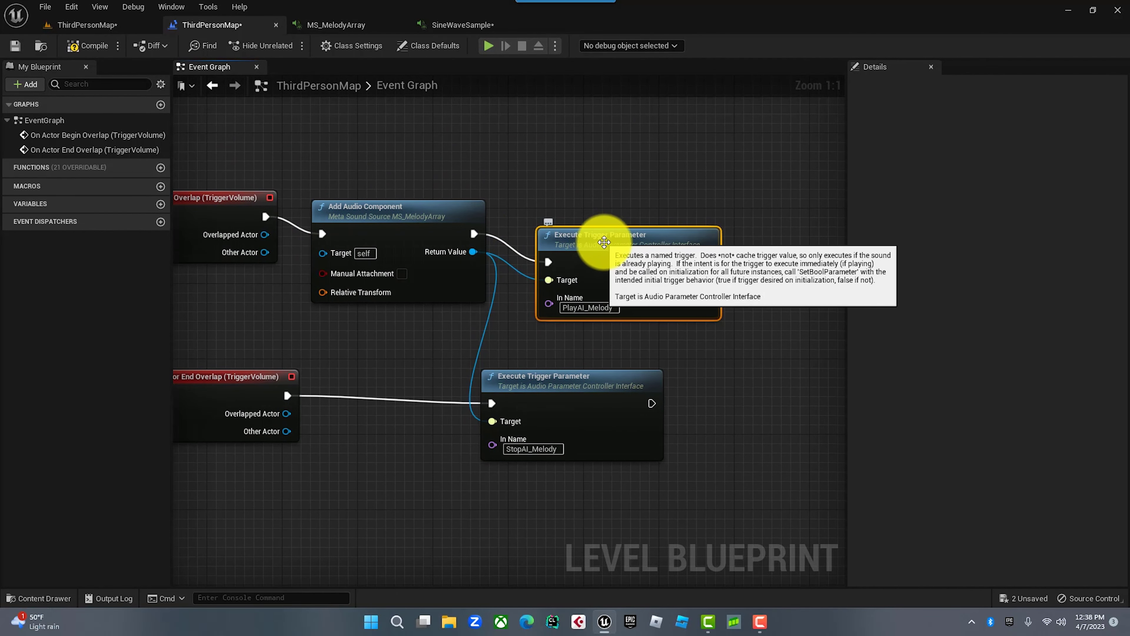
pyautogui.moveTo(604, 242); pyautogui.dragTo(613, 223)
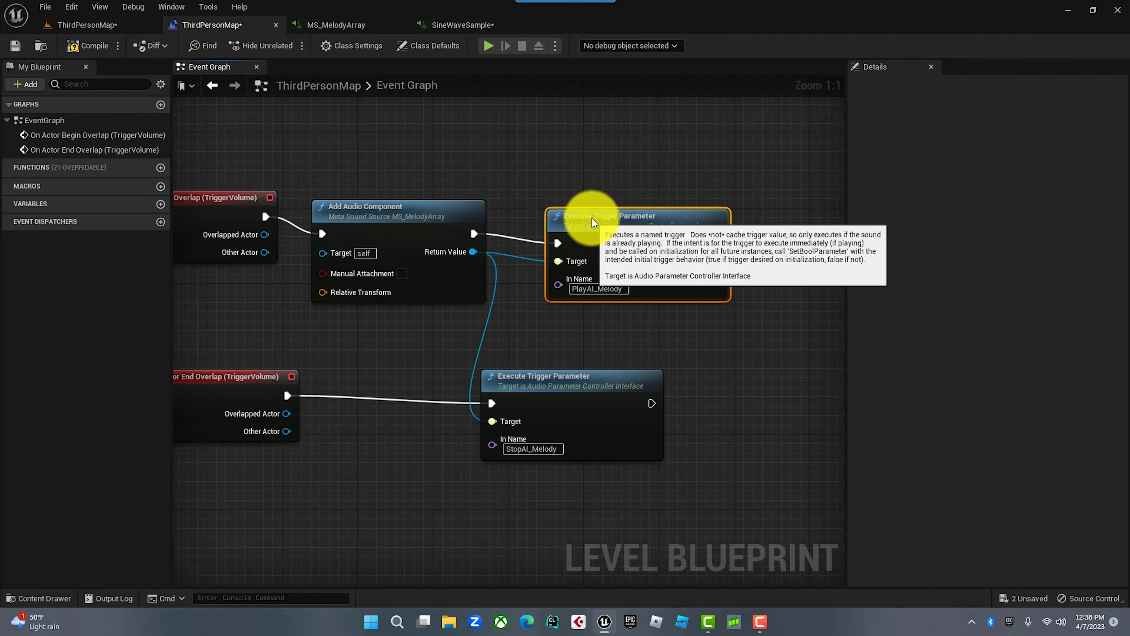
pyautogui.click(390, 207)
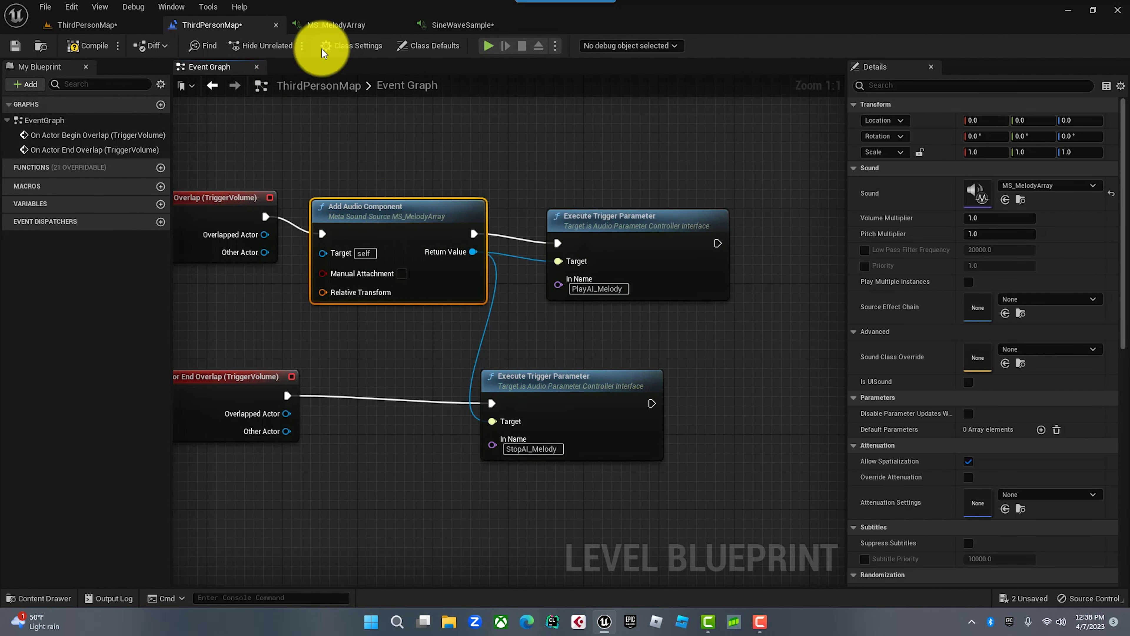
pyautogui.click(334, 20)
pyautogui.click(201, 25)
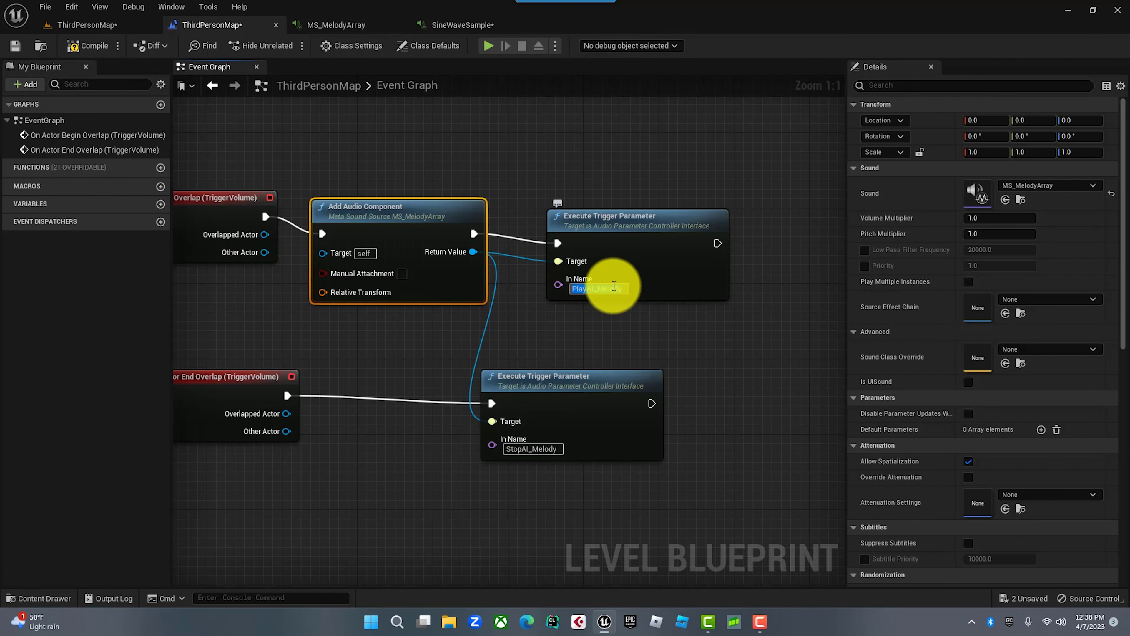
pyautogui.click(308, 25)
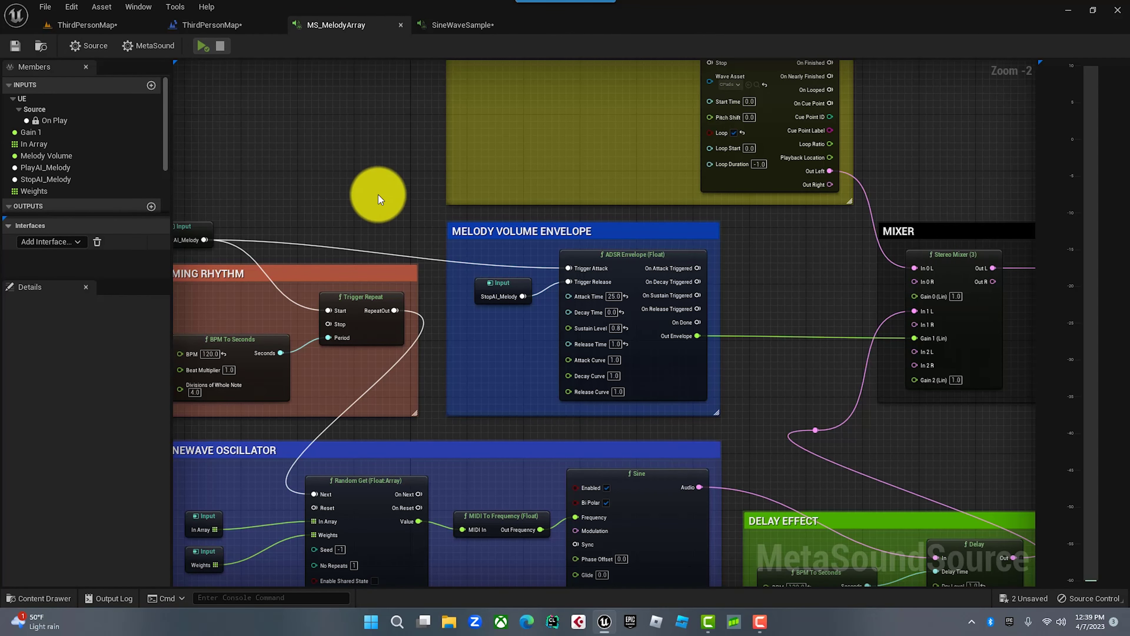
# - Check the PlayAI_Melody input in the MS_MelodyArray graph
pyautogui.moveTo(377, 201); pyautogui.dragTo(464, 188, button='right')
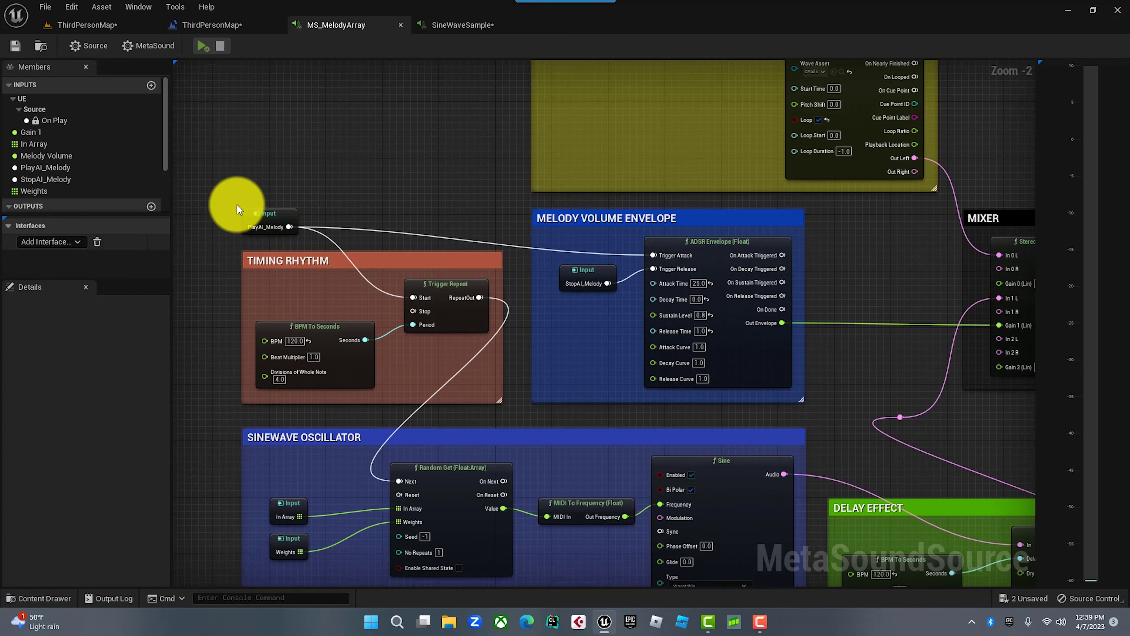
pyautogui.click(276, 213)
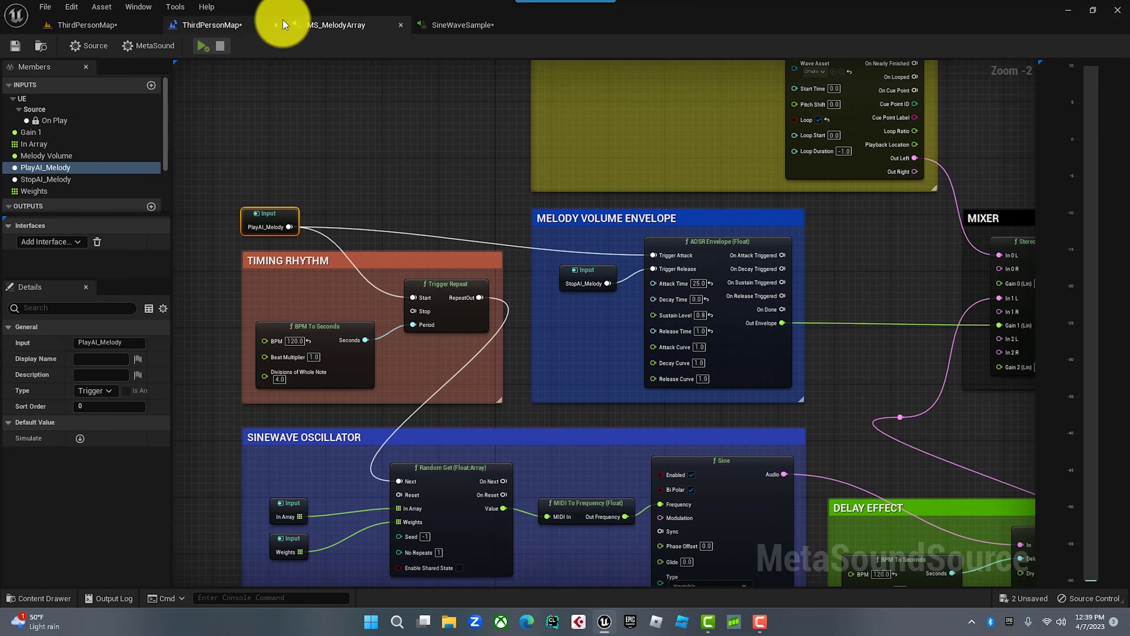
pyautogui.click(222, 25)
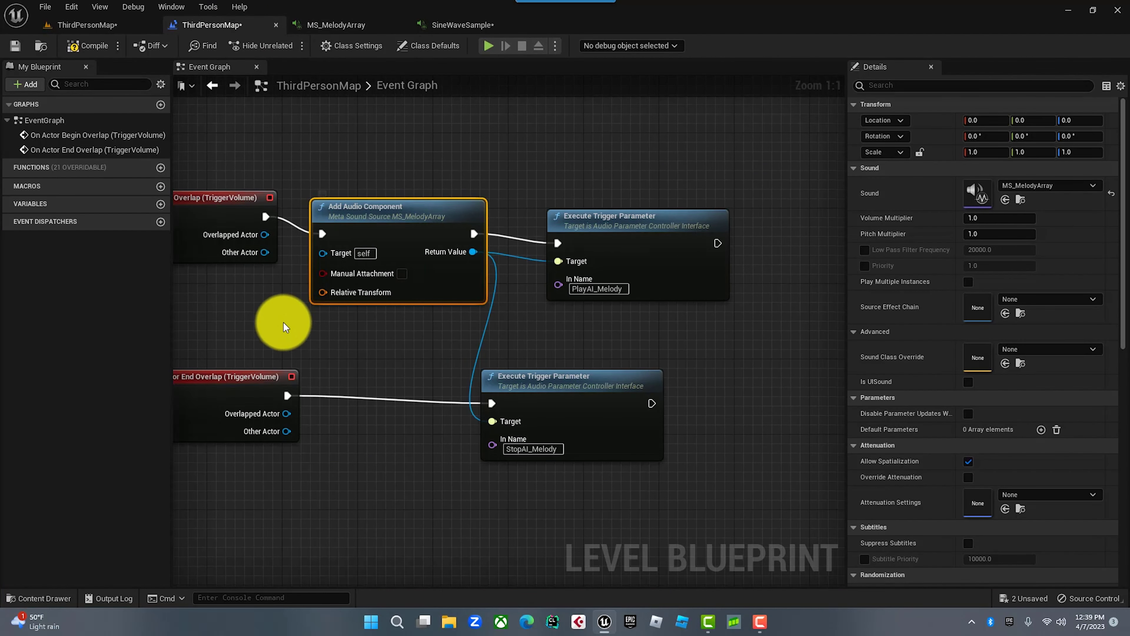
# - Reposition the StopAI_Melody trigger and Add Audio Component nodes in the Level Blueprint
pyautogui.click(239, 377)
pyautogui.moveTo(235, 357); pyautogui.dragTo(207, 285, button='right')
pyautogui.moveTo(509, 312); pyautogui.dragTo(537, 301)
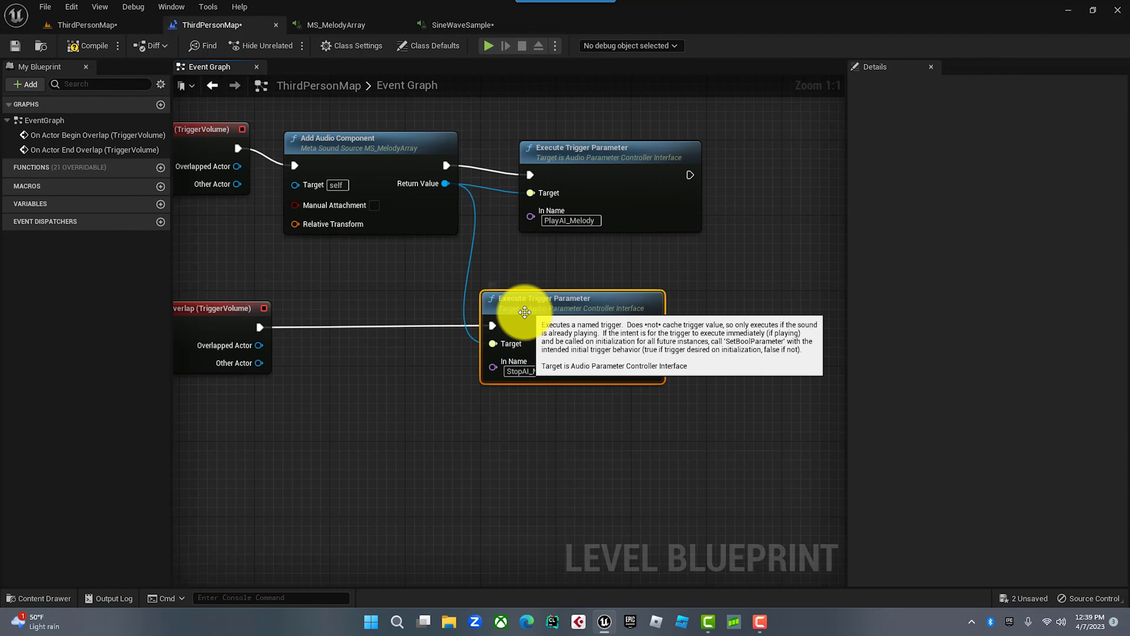
pyautogui.click(321, 136)
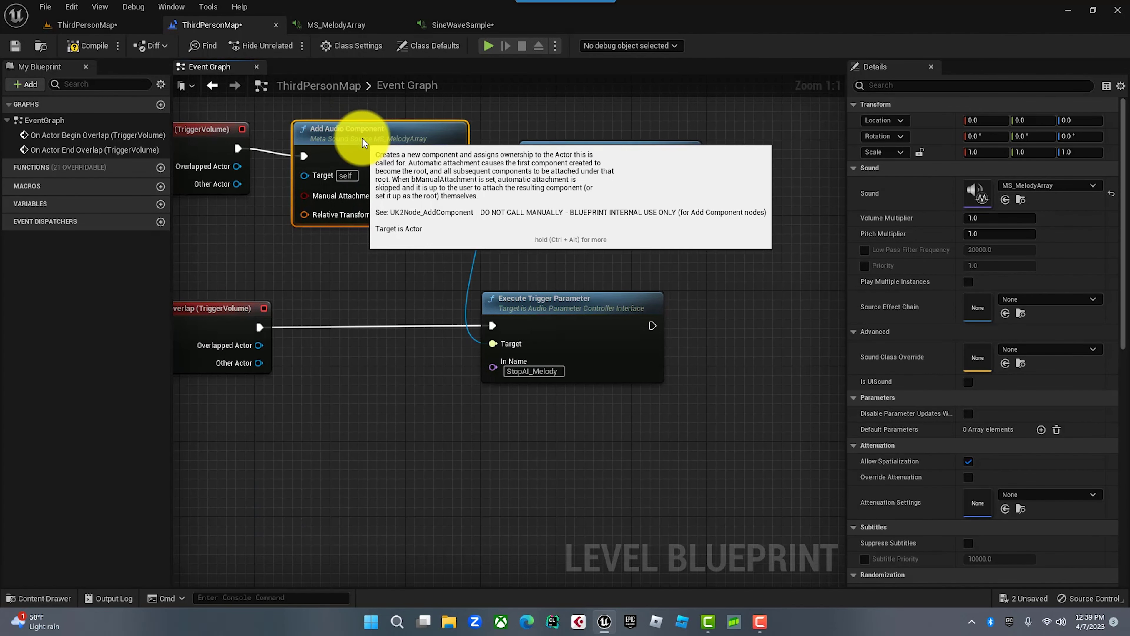
pyautogui.moveTo(350, 163); pyautogui.dragTo(359, 152)
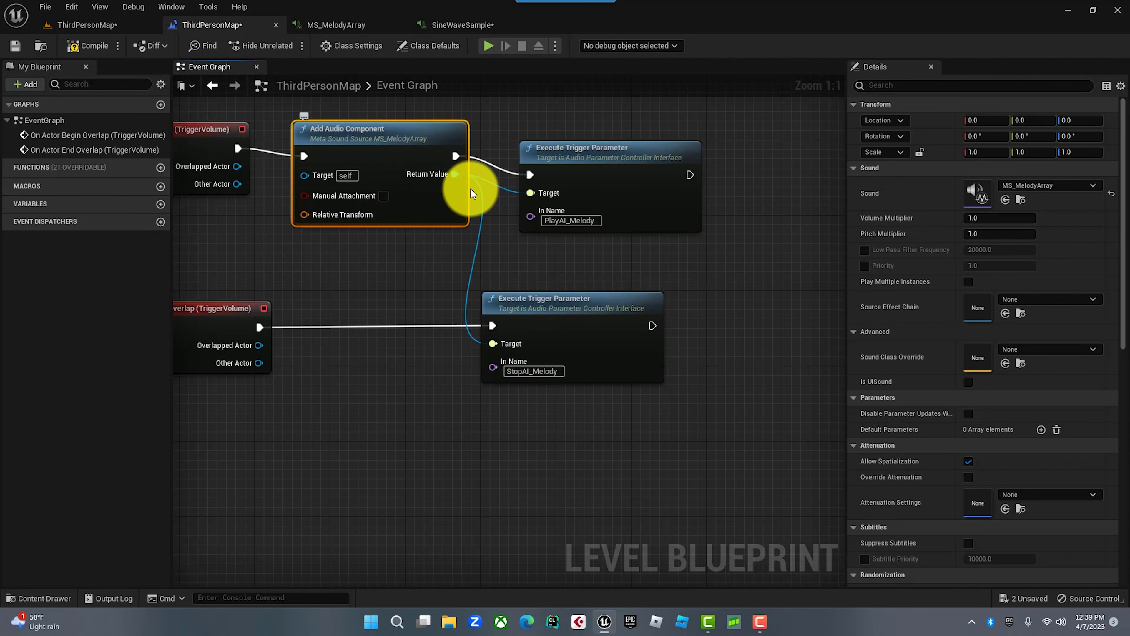
pyautogui.click(551, 322)
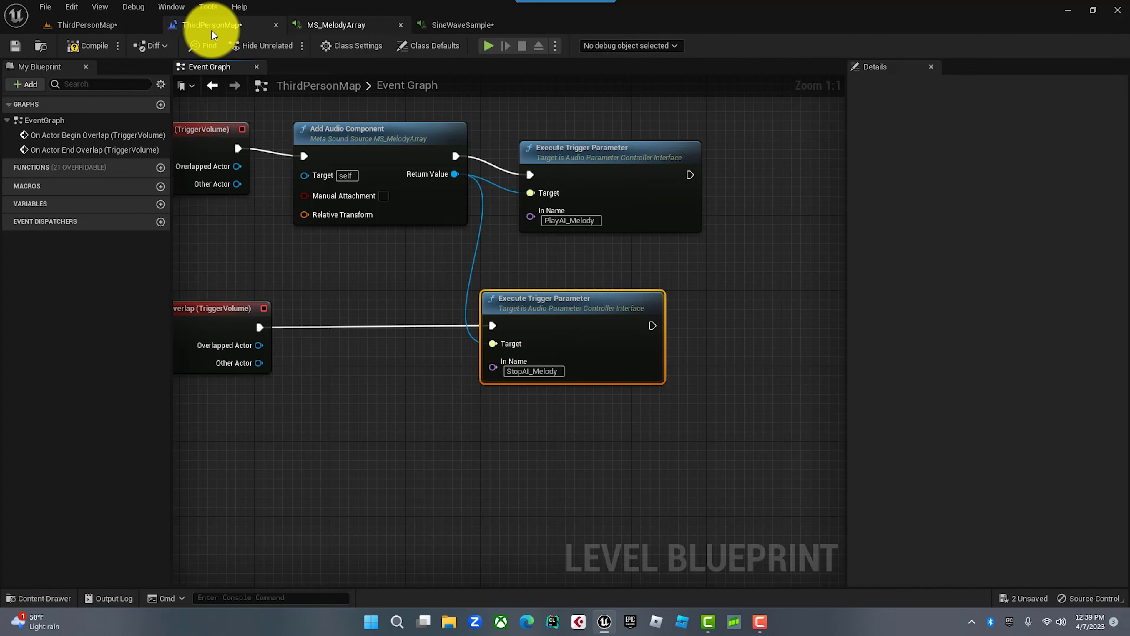
# - Check the StopAI_Melody input in MS_MelodyArray, then return to the ThirdPersonMap Level Blueprint
pyautogui.click(101, 23)
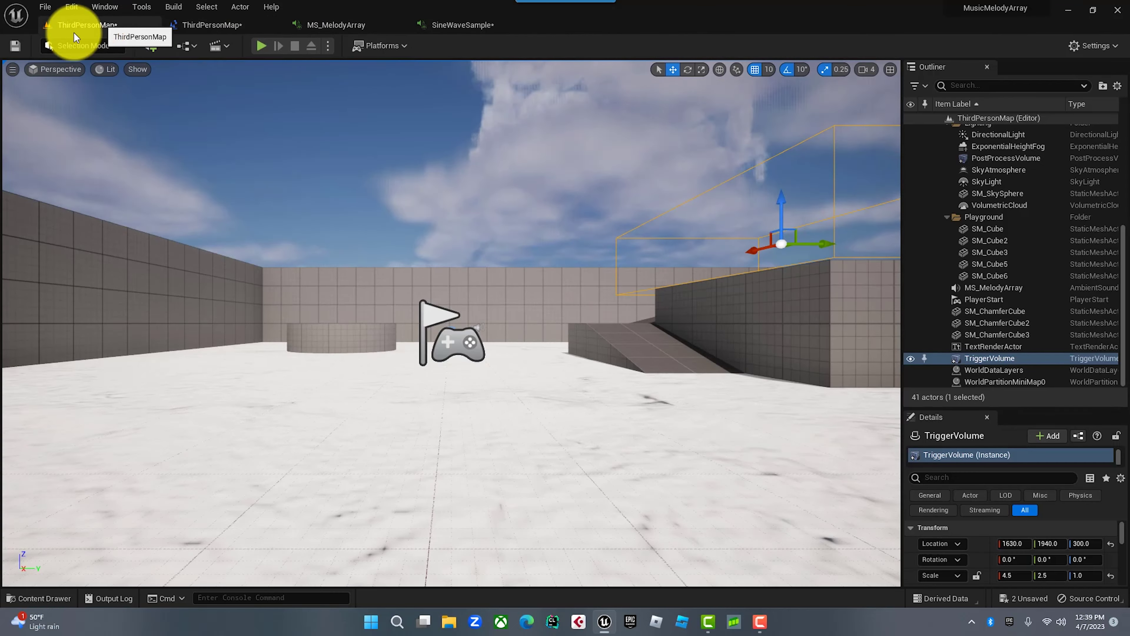
pyautogui.click(348, 26)
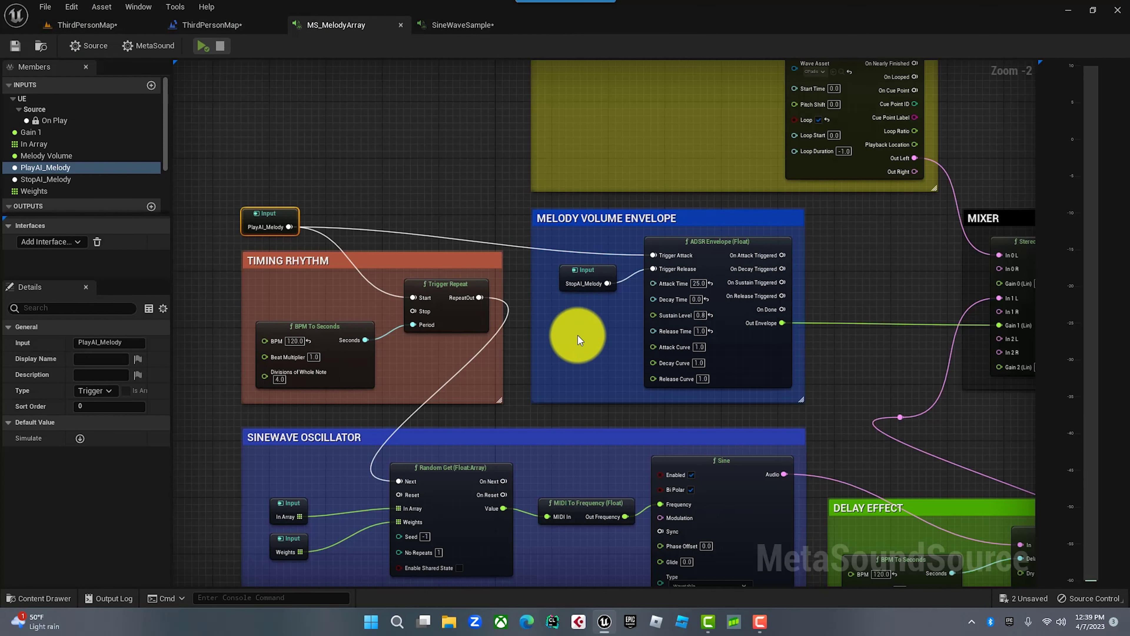
pyautogui.click(596, 275)
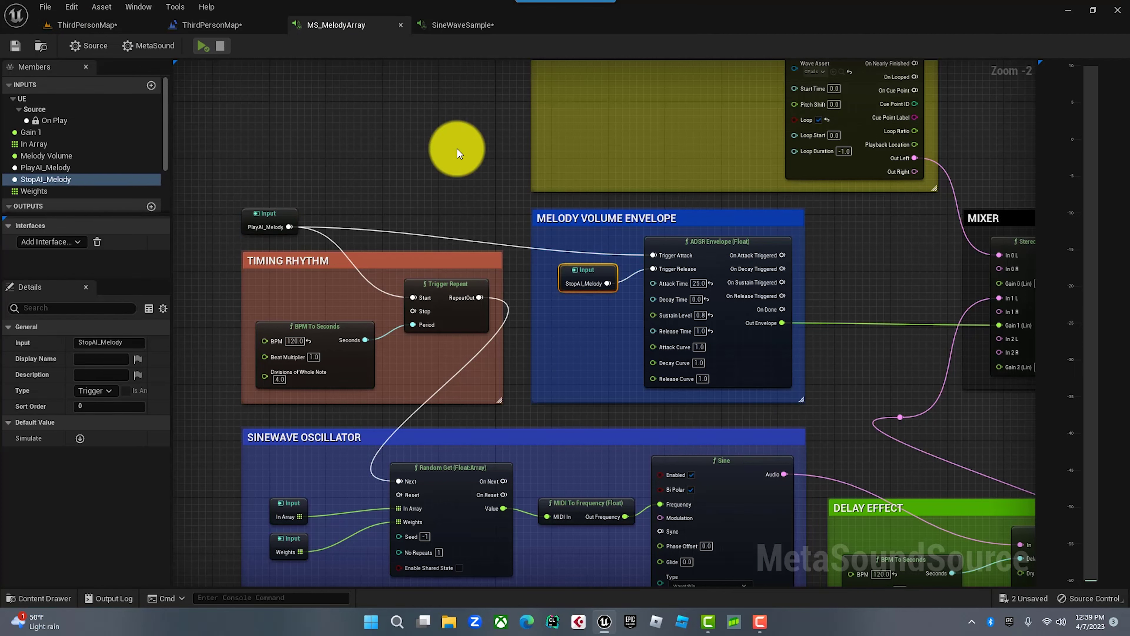
pyautogui.click(117, 26)
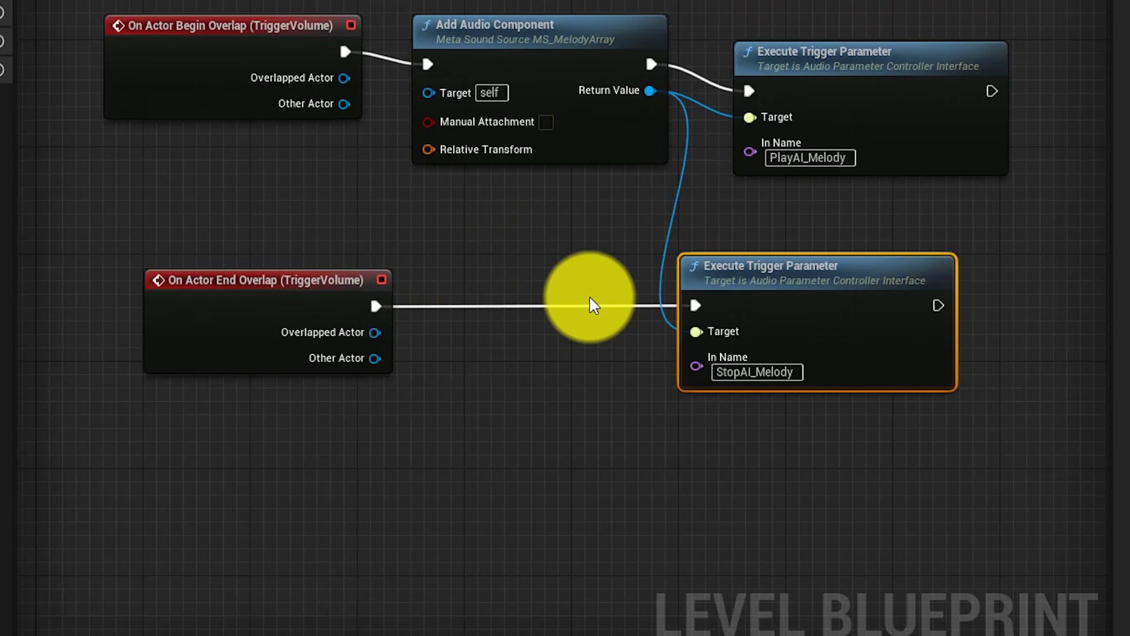
# - Zoom out and pan until the pad, envelope, oscillator, delay and mixer sections all show
pyautogui.moveTo(556, 391); pyautogui.dragTo(608, 392, button='right')
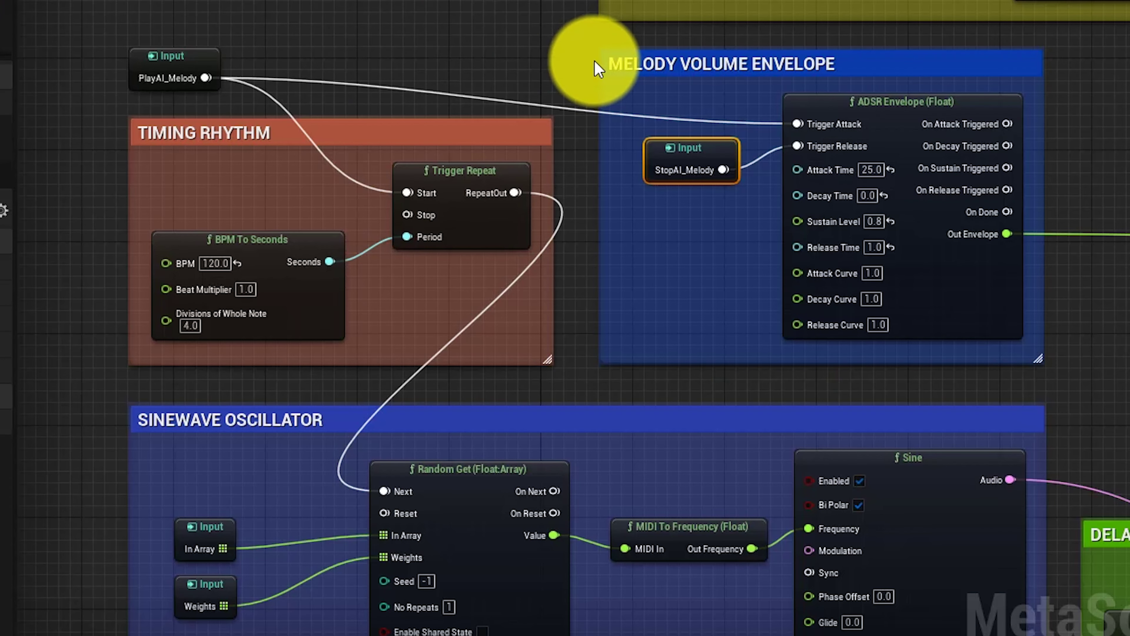
pyautogui.scroll(-3, 587, 101)
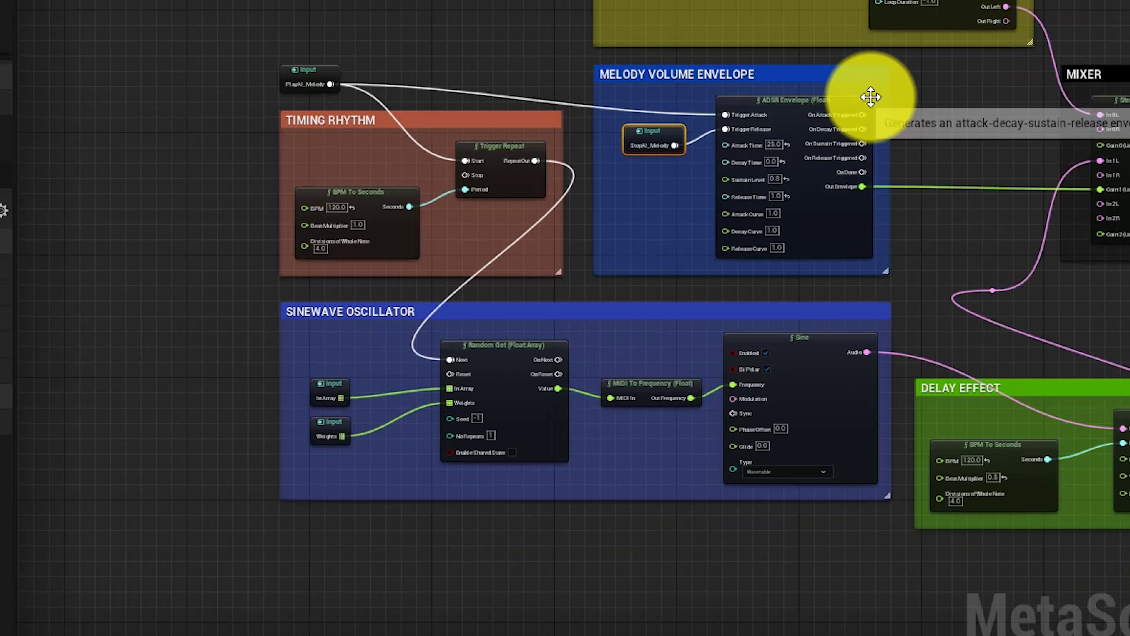
pyautogui.scroll(-1, 900, 101)
pyautogui.moveTo(901, 101); pyautogui.dragTo(647, 191, button='right')
# - Pan the MS_MelodyArray graph to bring the Base Pad Layer section into view
pyautogui.moveTo(725, 228); pyautogui.dragTo(669, 244, button='right')
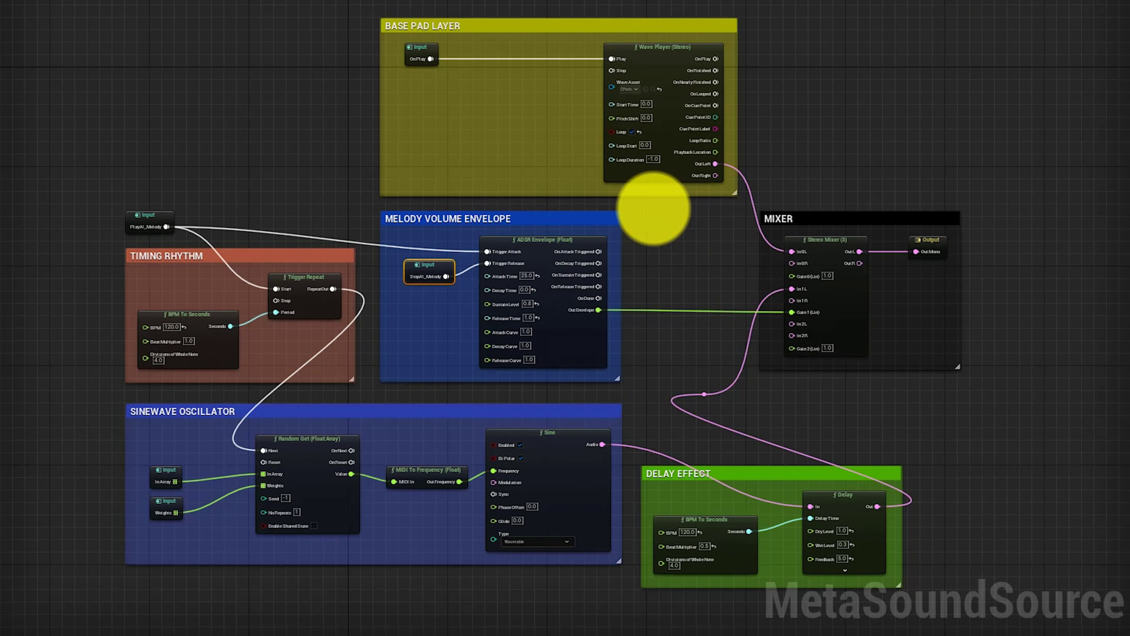